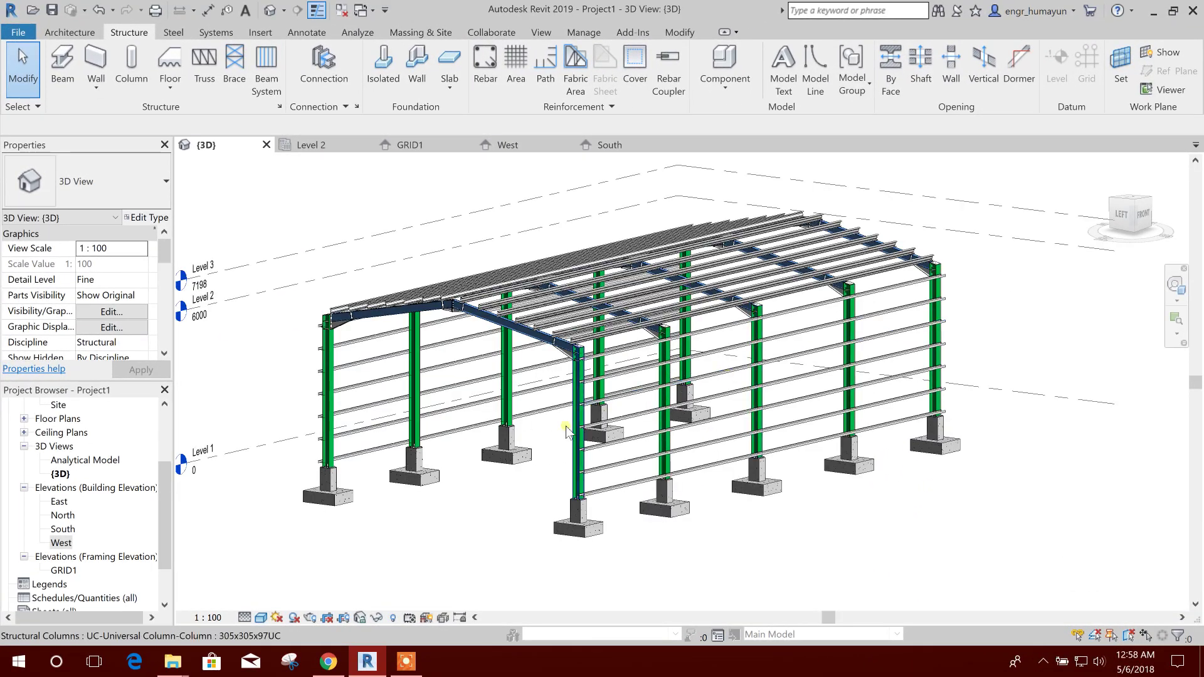
- Adjust the 3D view, then open the Framing Elevation GRID1 from the Project Browser
{"action": "scroll", "coordinate": [596, 434], "scroll_direction": "up", "scroll_amount": 3}
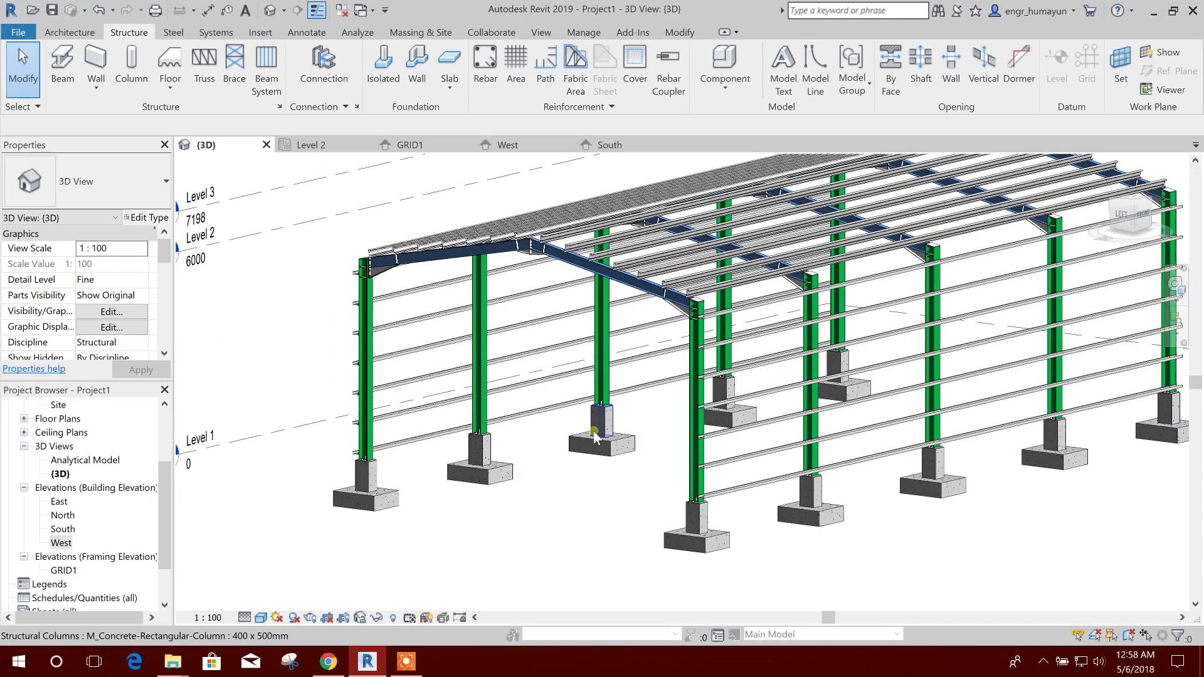
{"action": "middle_click_drag", "start_coordinate": [582, 450], "coordinate": [561, 479]}
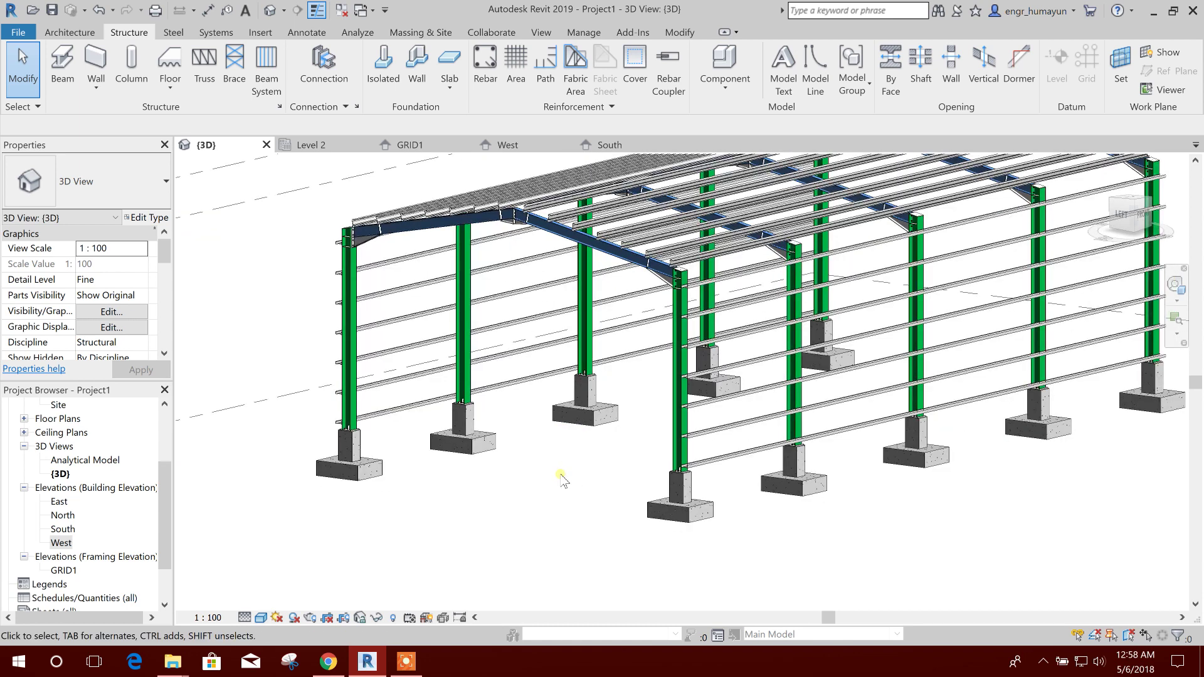
{"action": "scroll", "coordinate": [265, 483], "scroll_direction": "down", "scroll_amount": 2}
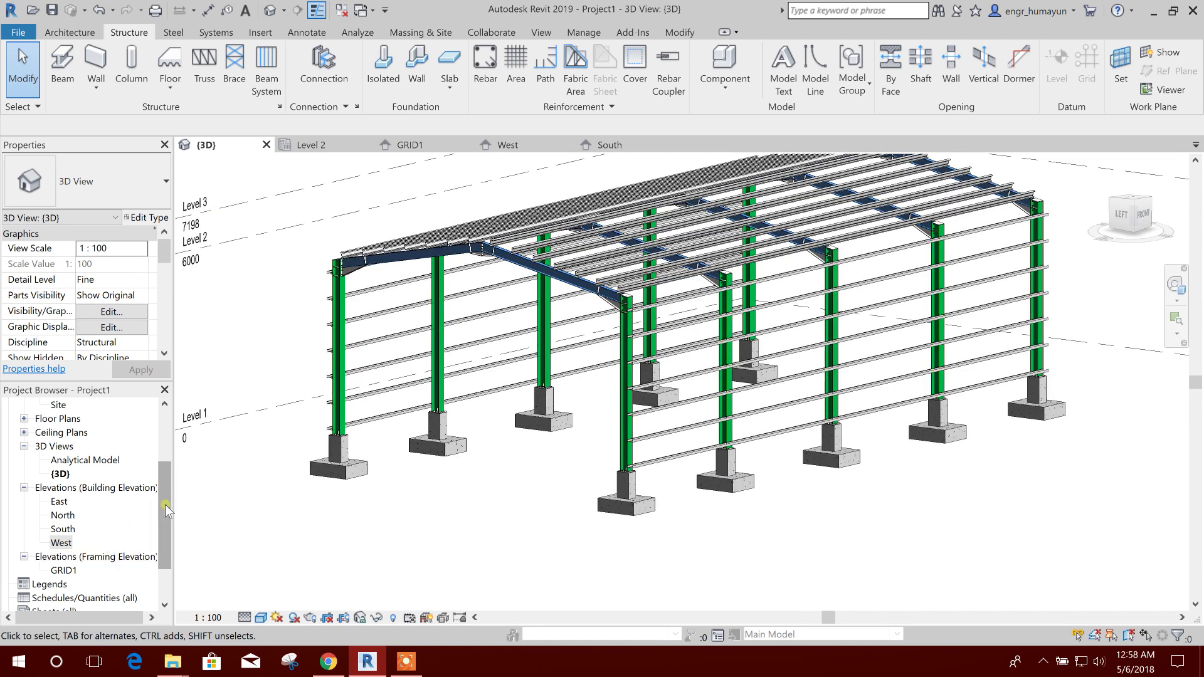
{"action": "left_click_drag", "start_coordinate": [166, 509], "coordinate": [167, 537]}
{"action": "left_click", "coordinate": [60, 487]}
{"action": "double_click", "coordinate": [64, 514]}
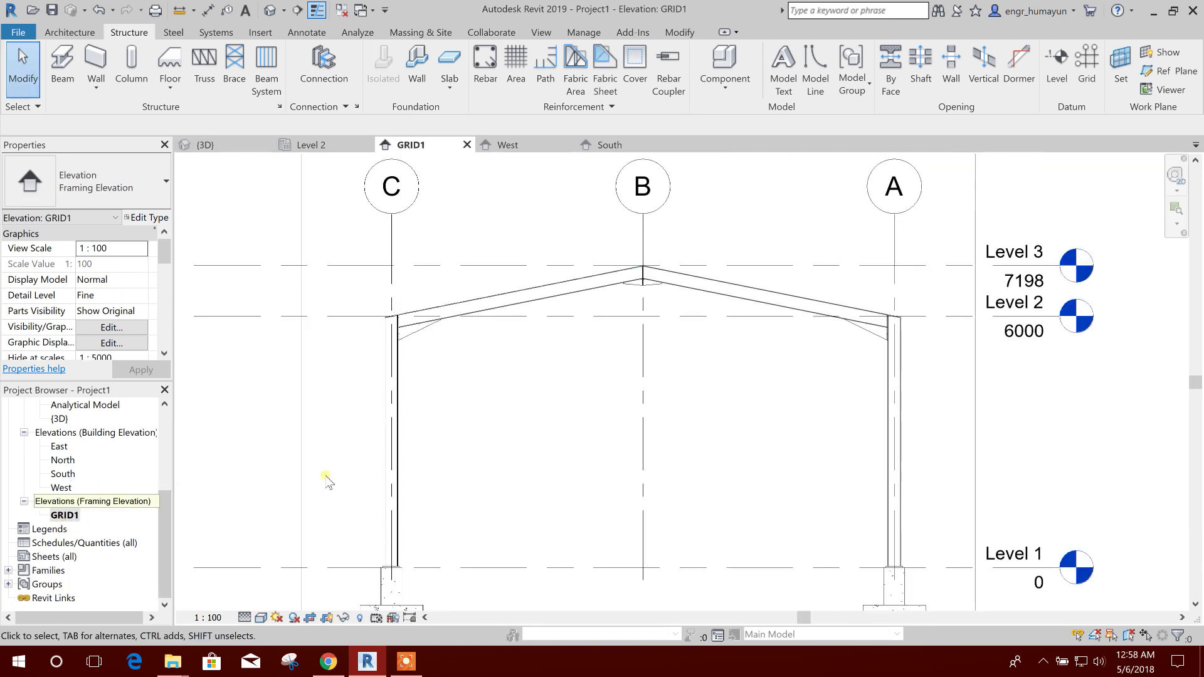
- Start a Roof by Extrusion from the Architecture tab, keeping Level 3 with 0.0 offset
{"action": "middle_click_drag", "start_coordinate": [575, 473], "coordinate": [547, 415]}
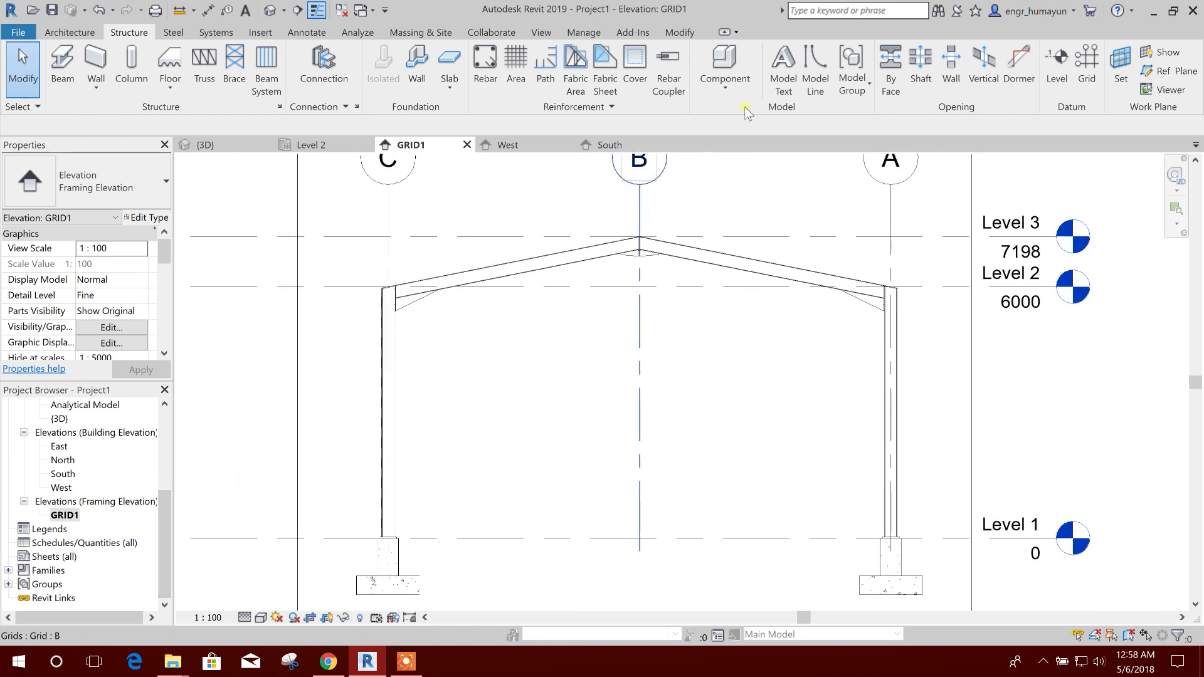
{"action": "left_click", "coordinate": [70, 32]}
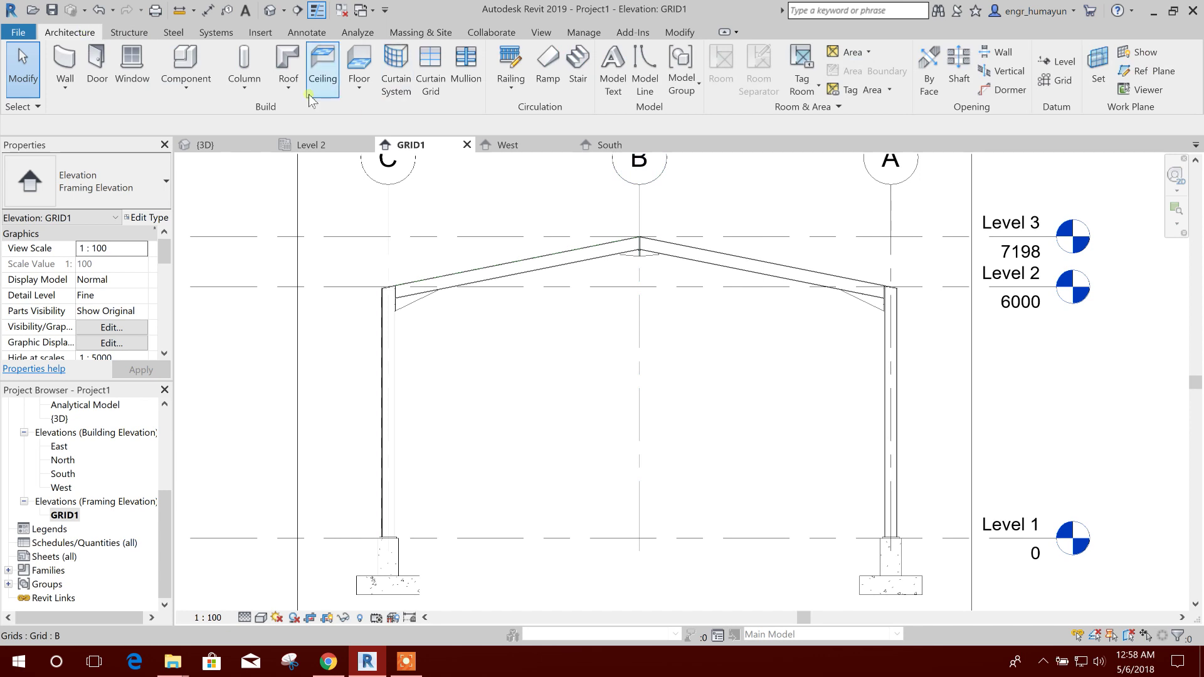
{"action": "left_click", "coordinate": [288, 86]}
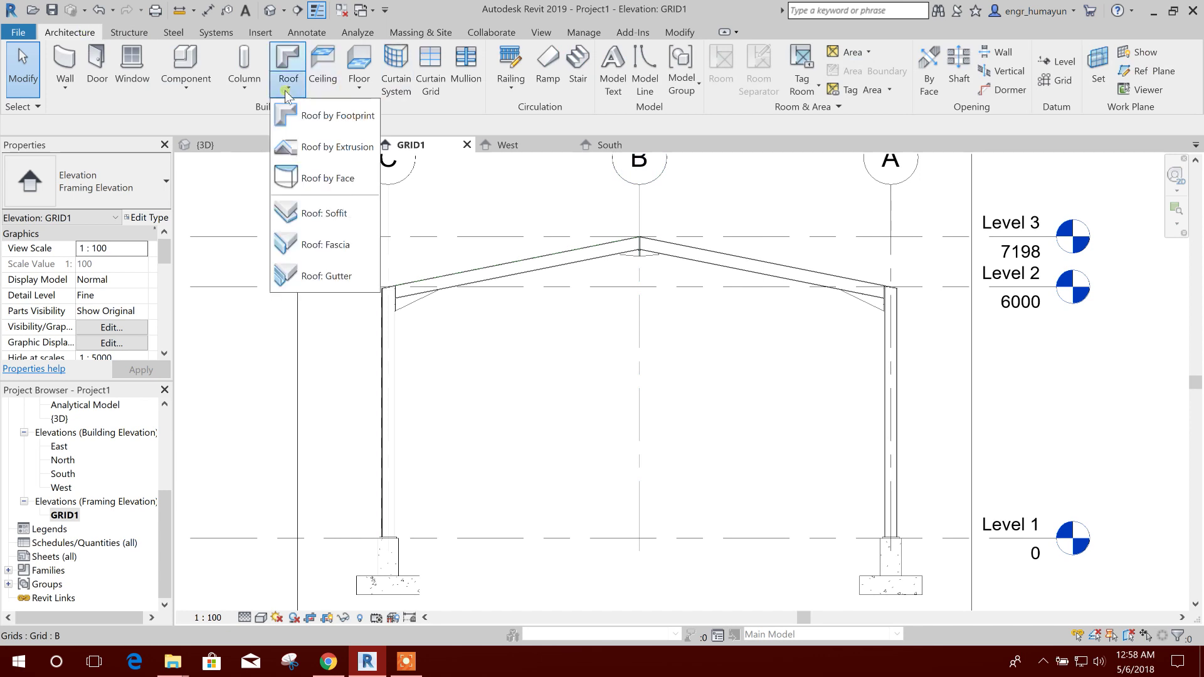
{"action": "left_click", "coordinate": [354, 159]}
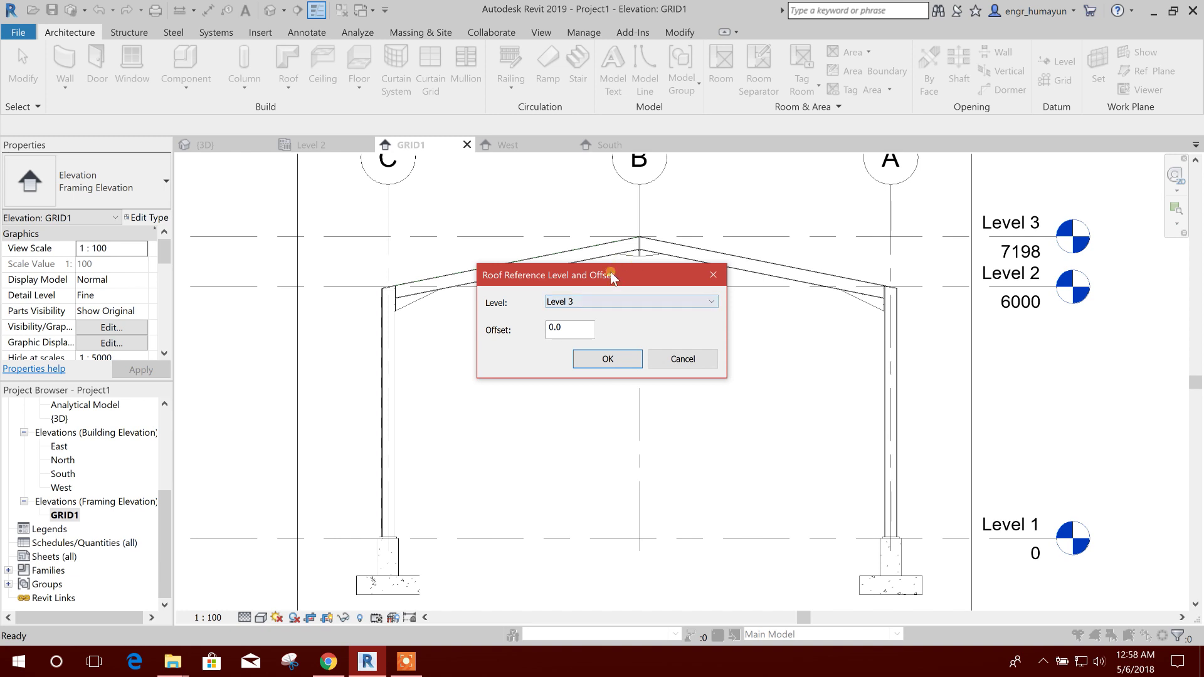
{"action": "left_click_drag", "start_coordinate": [611, 270], "coordinate": [672, 264]}
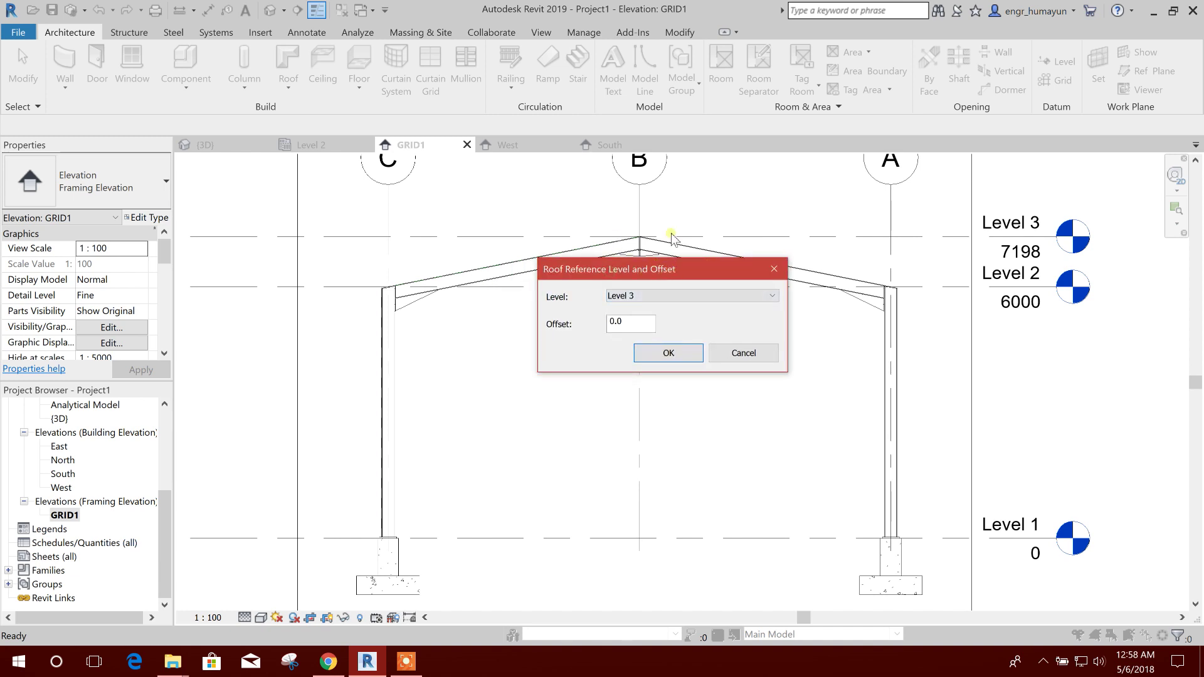
{"action": "left_click", "coordinate": [668, 353]}
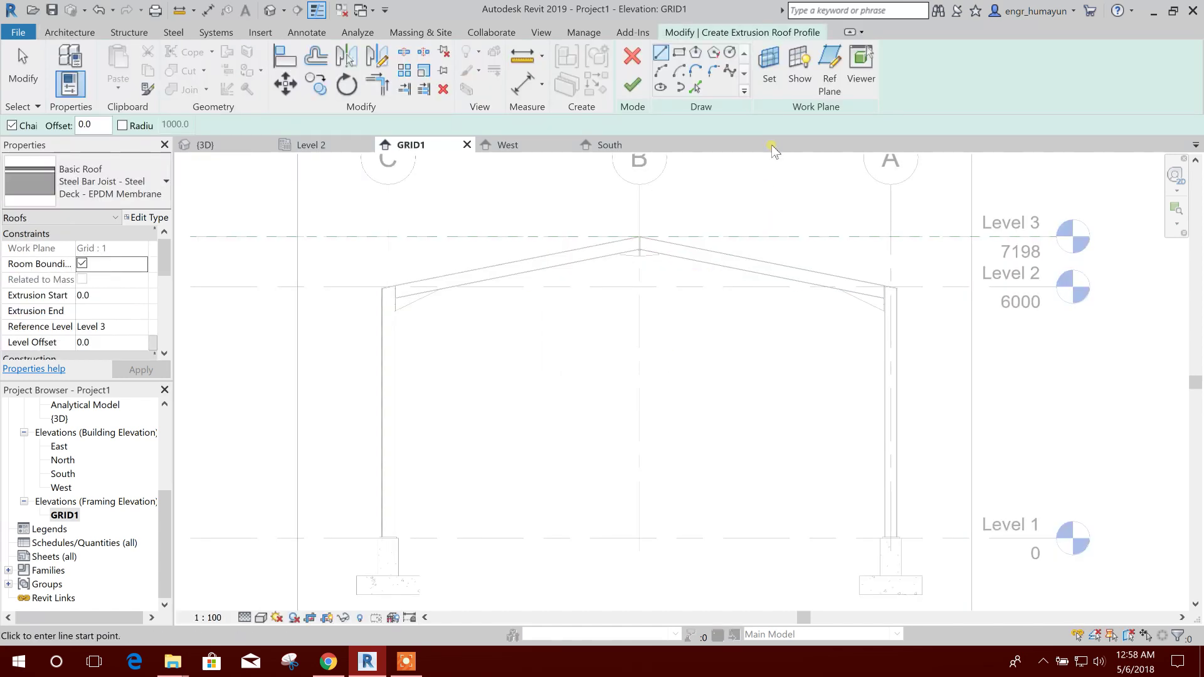
- Switch the roof sketch to Pick Lines and choose the Generic - 125mm roof type
{"action": "left_click", "coordinate": [695, 87]}
{"action": "scroll", "coordinate": [346, 482], "scroll_direction": "up", "scroll_amount": 2}
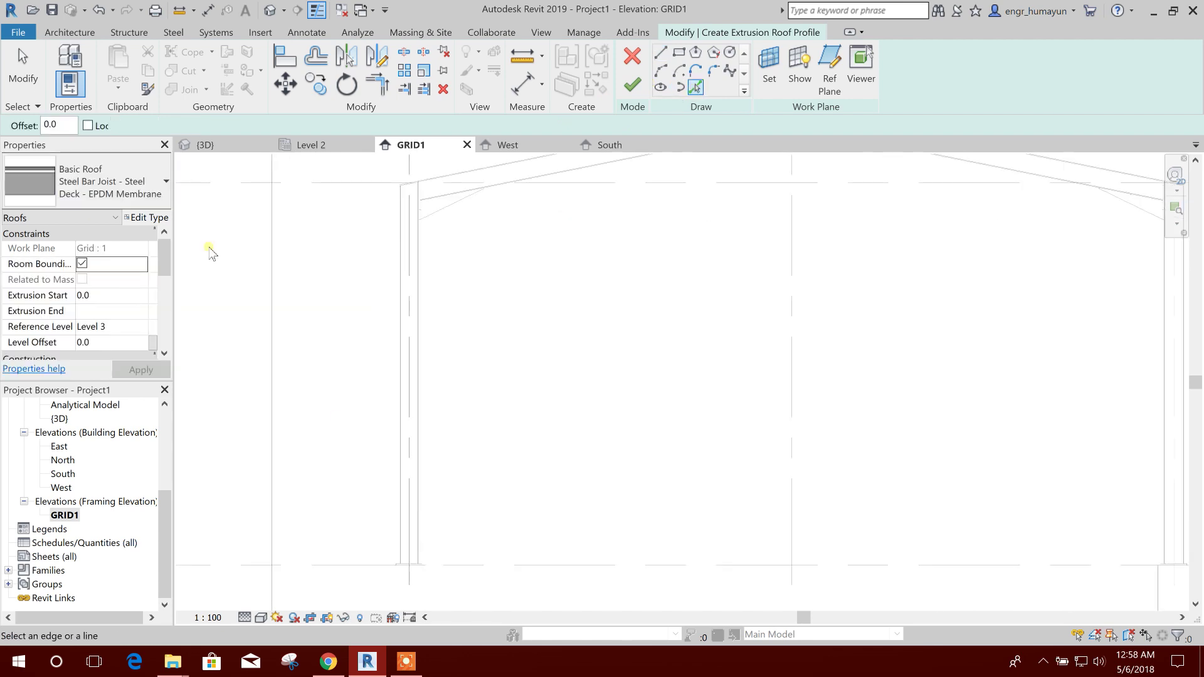
{"action": "left_click", "coordinate": [94, 182]}
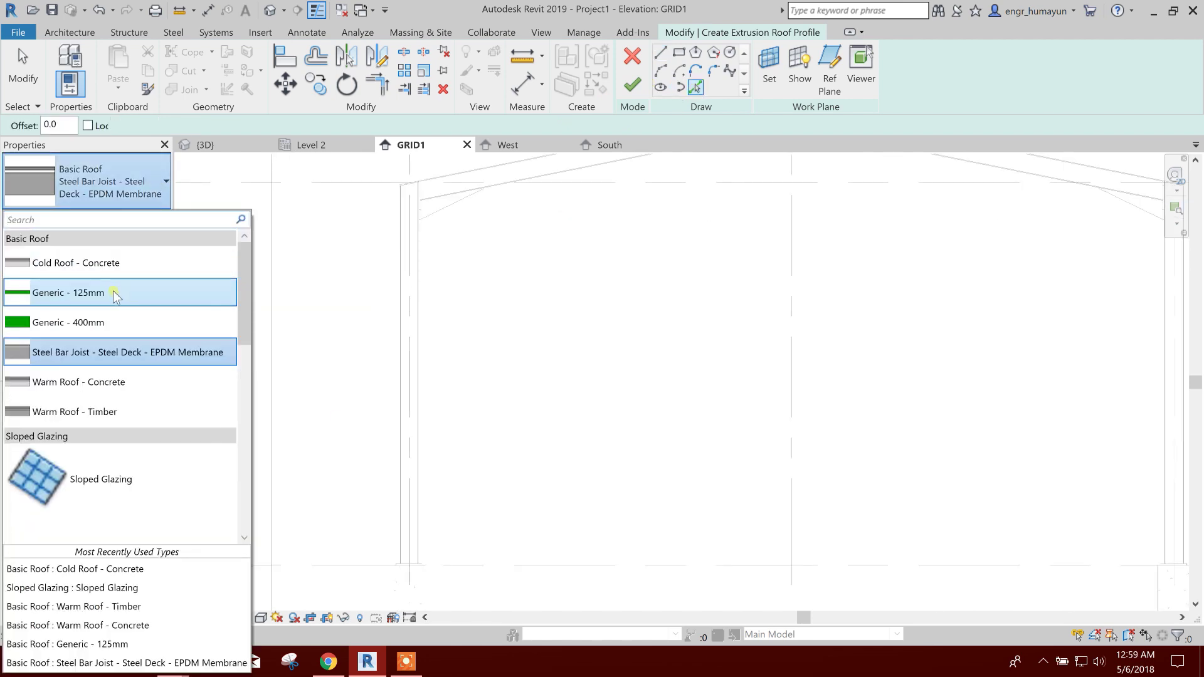
{"action": "left_click", "coordinate": [115, 295]}
- Pick the left and right rafters and right column to trace roof lines 225 outside
{"action": "middle_click_drag", "start_coordinate": [474, 365], "coordinate": [511, 334]}
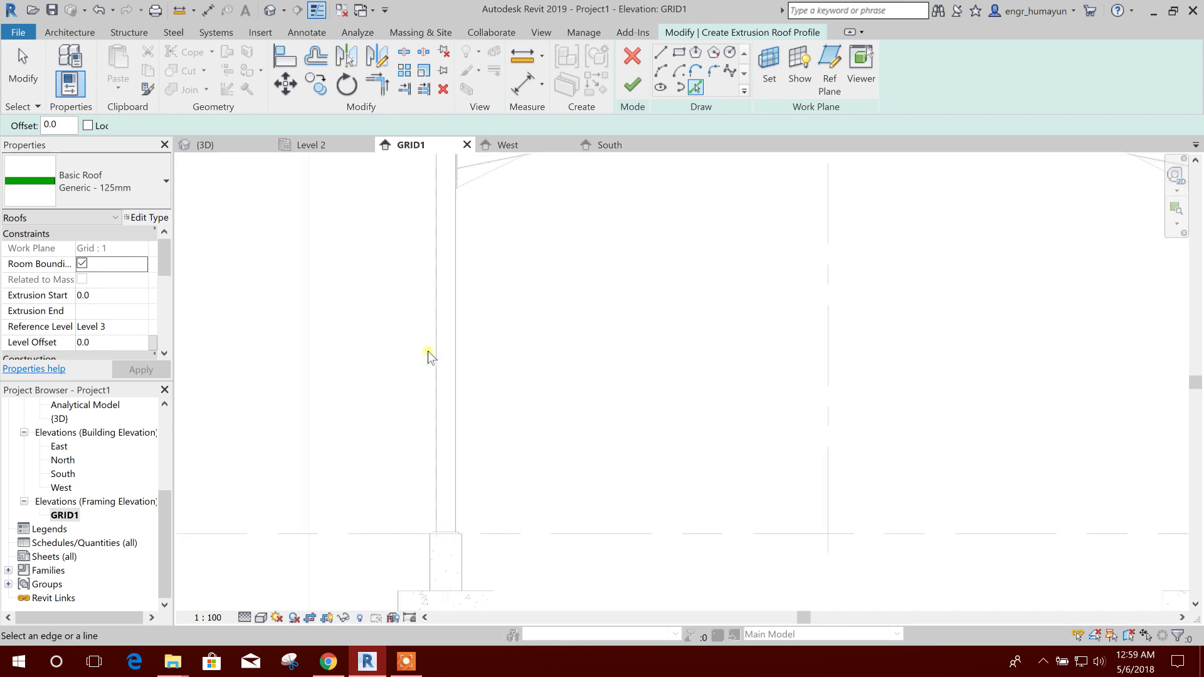
{"action": "middle_click_drag", "start_coordinate": [520, 386], "coordinate": [621, 448]}
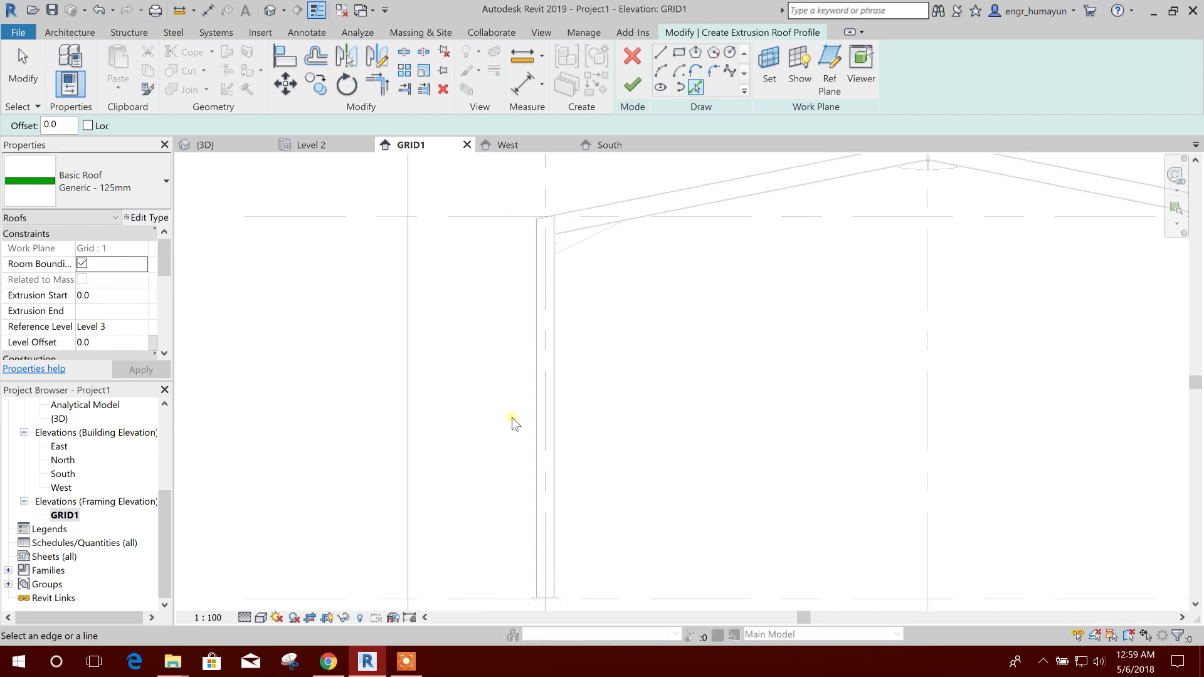
{"action": "middle_click_drag", "start_coordinate": [528, 425], "coordinate": [518, 393]}
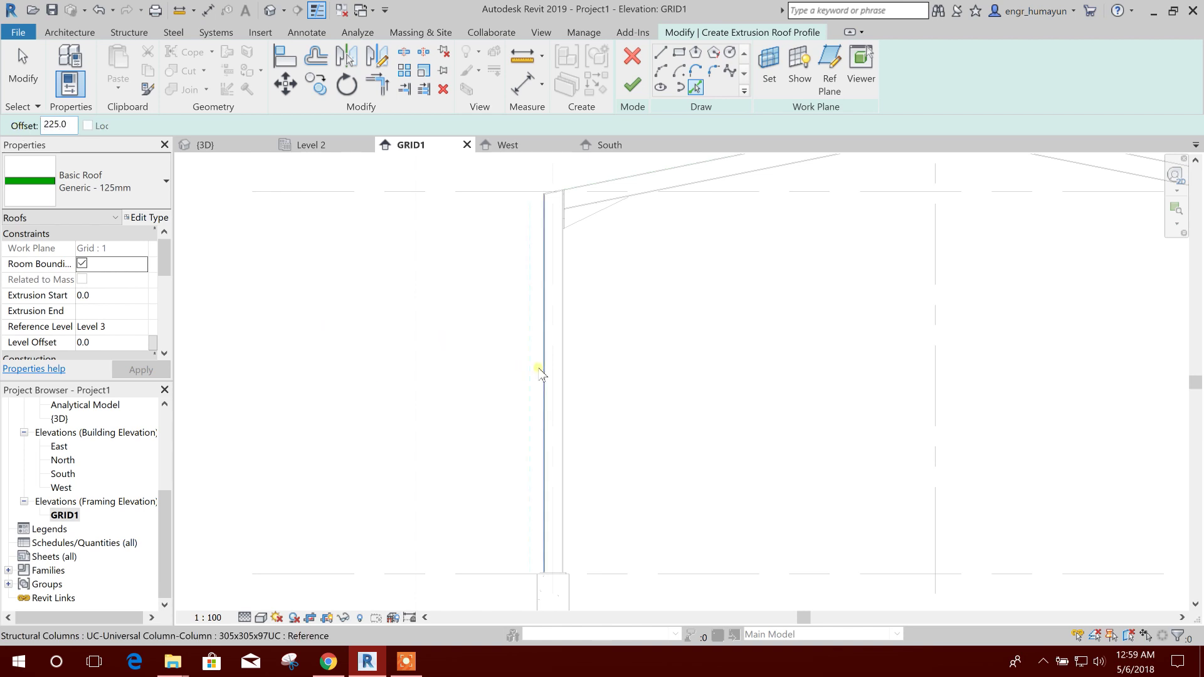
{"action": "scroll", "coordinate": [539, 383], "scroll_direction": "up", "scroll_amount": 4}
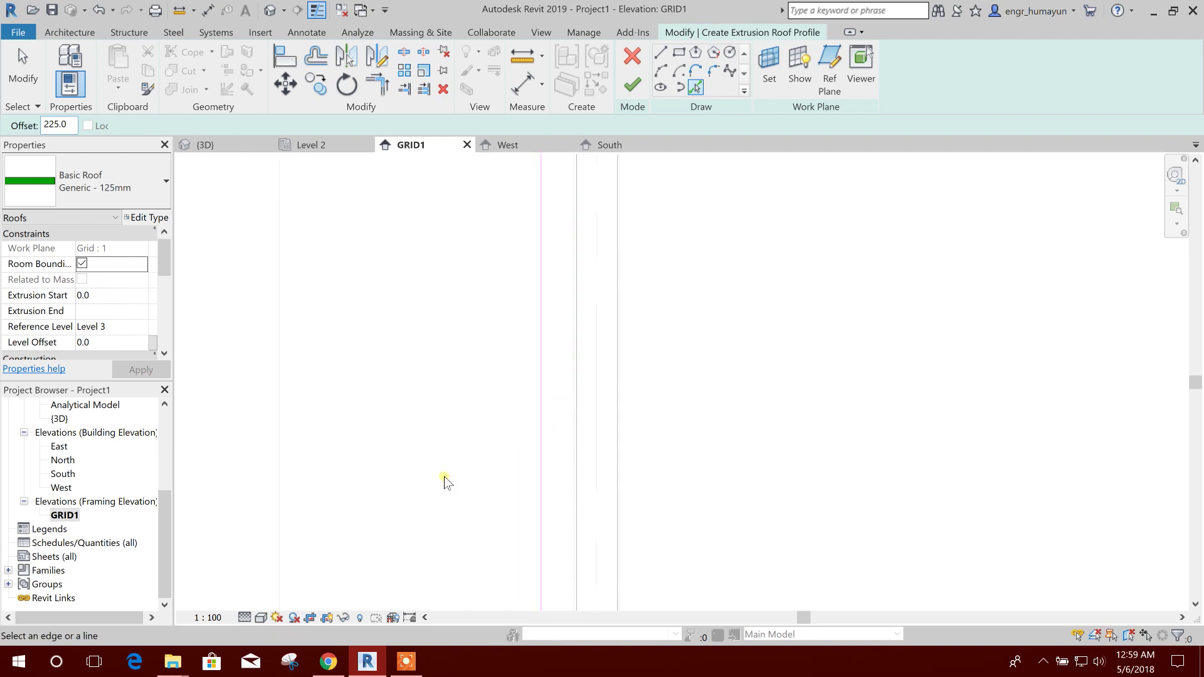
{"action": "scroll", "coordinate": [444, 482], "scroll_direction": "down", "scroll_amount": 4}
{"action": "scroll", "coordinate": [505, 387], "scroll_direction": "up", "scroll_amount": 2}
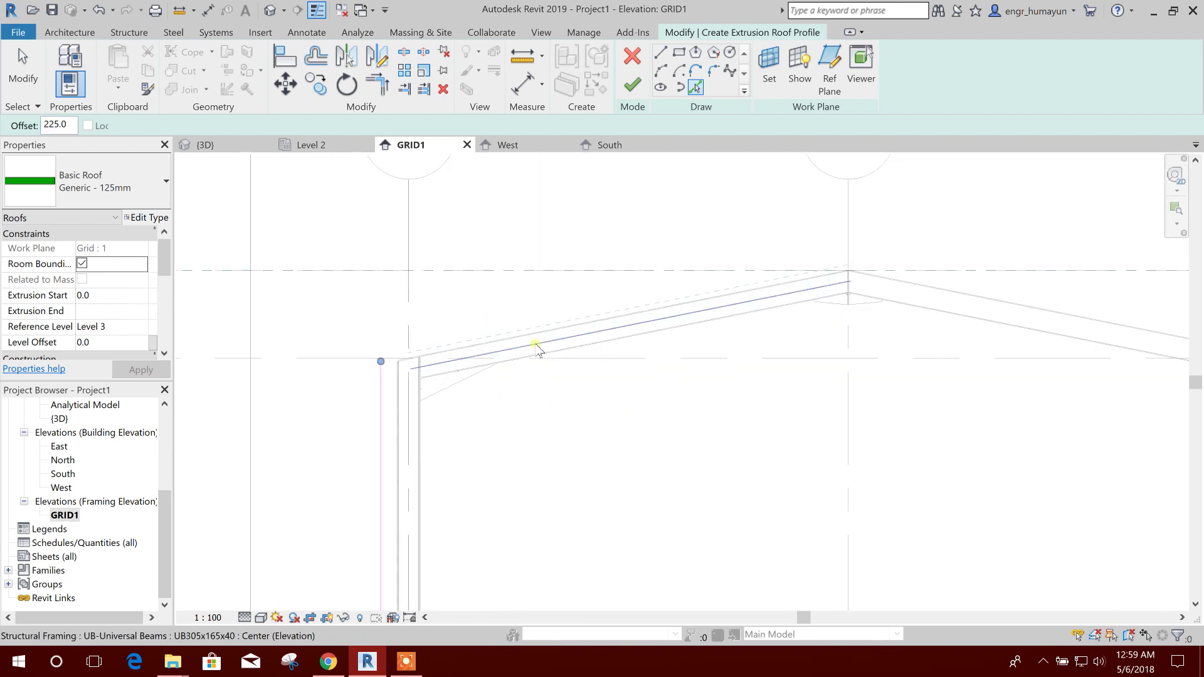
{"action": "left_click", "coordinate": [550, 333]}
{"action": "scroll", "coordinate": [517, 375], "scroll_direction": "down", "scroll_amount": 2}
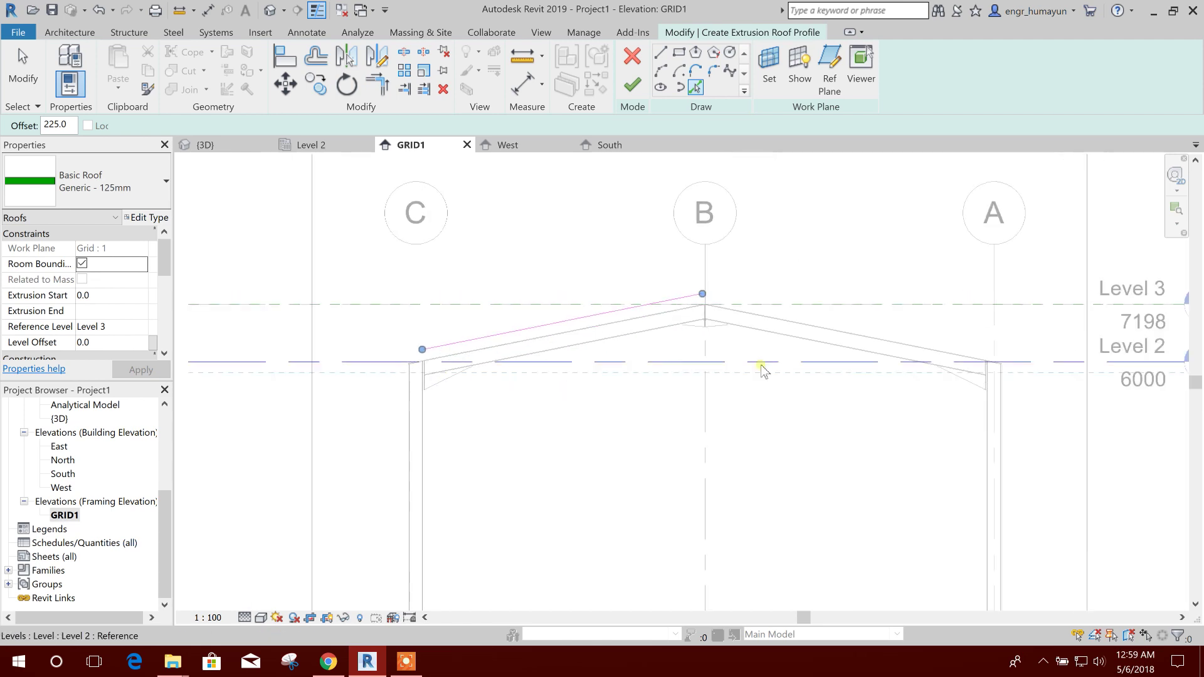
{"action": "scroll", "coordinate": [764, 368], "scroll_direction": "up", "scroll_amount": 3}
{"action": "left_click", "coordinate": [817, 312]}
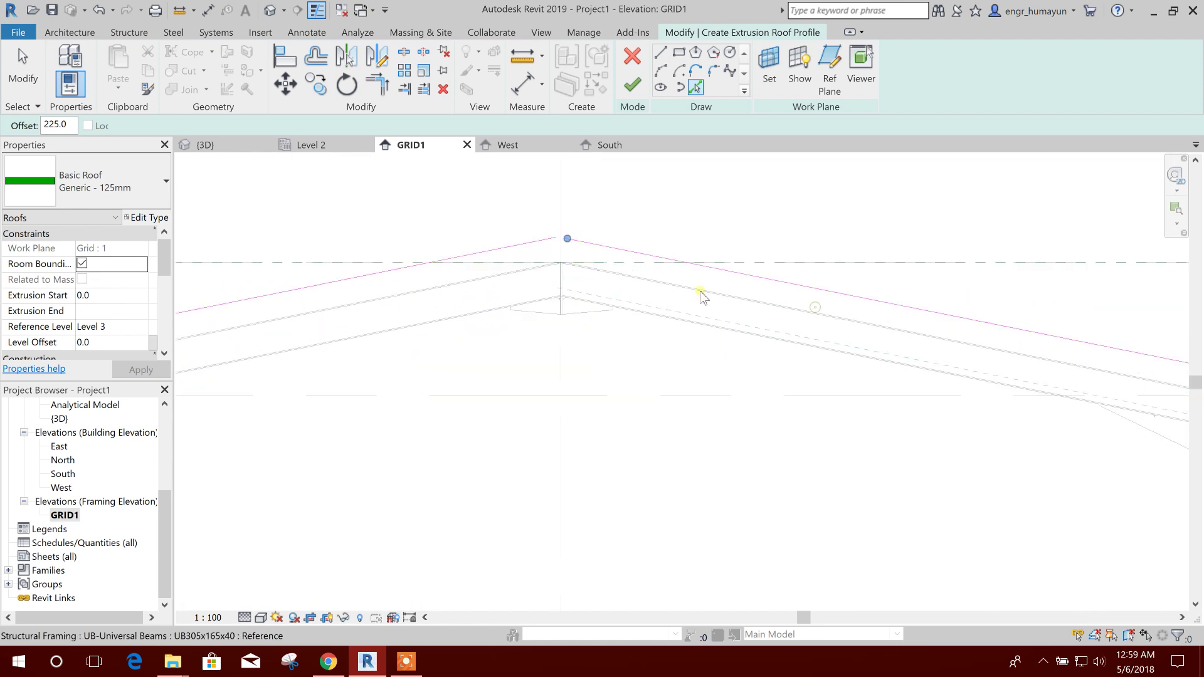
{"action": "scroll", "coordinate": [947, 406], "scroll_direction": "down", "scroll_amount": 1}
{"action": "middle_click_drag", "start_coordinate": [946, 405], "coordinate": [702, 335]}
{"action": "left_click", "coordinate": [712, 334]}
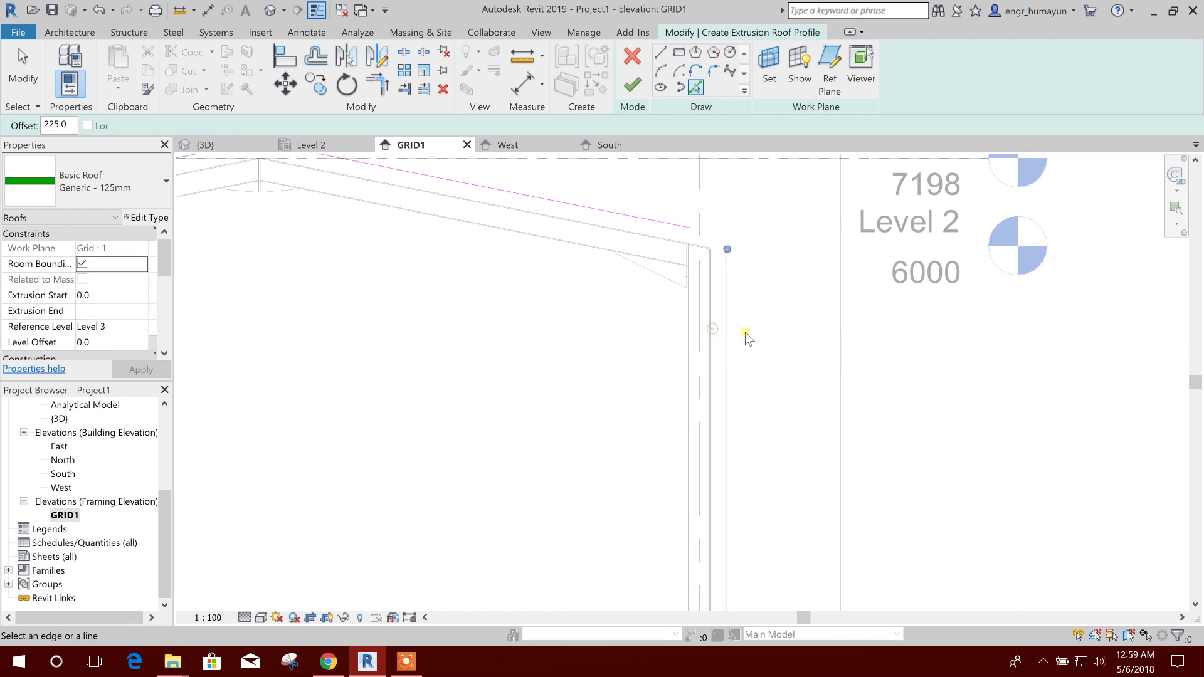
{"action": "scroll", "coordinate": [780, 328], "scroll_direction": "down", "scroll_amount": 3}
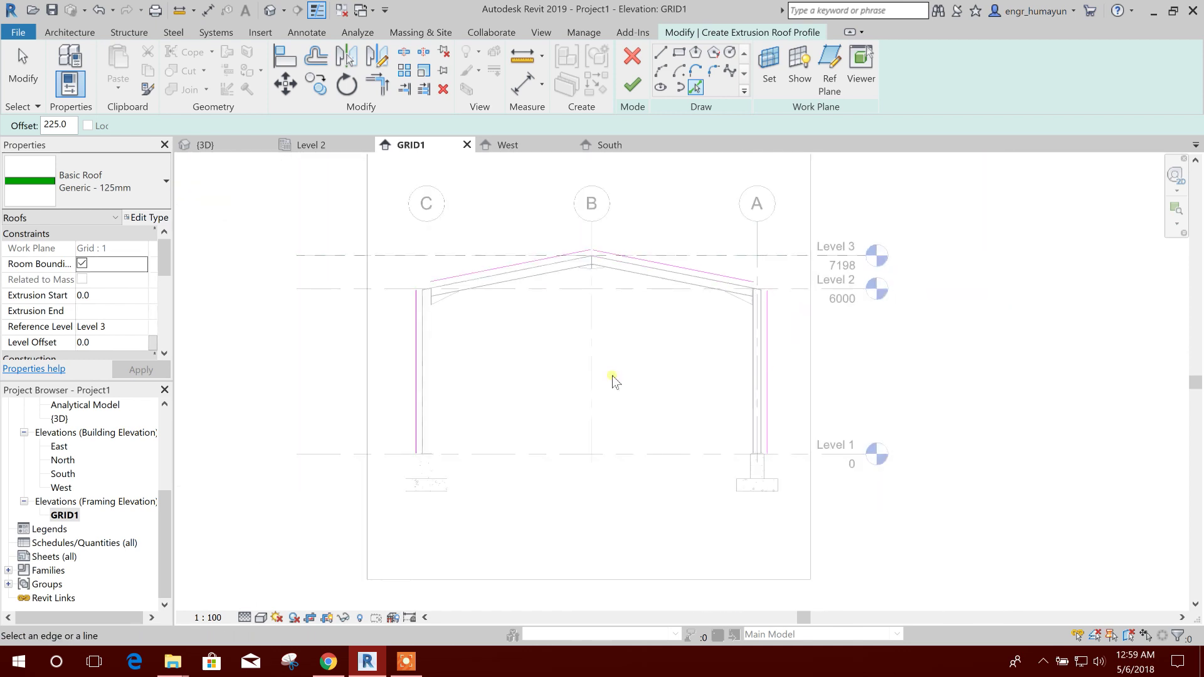
{"action": "middle_click_drag", "start_coordinate": [495, 341], "coordinate": [499, 333]}
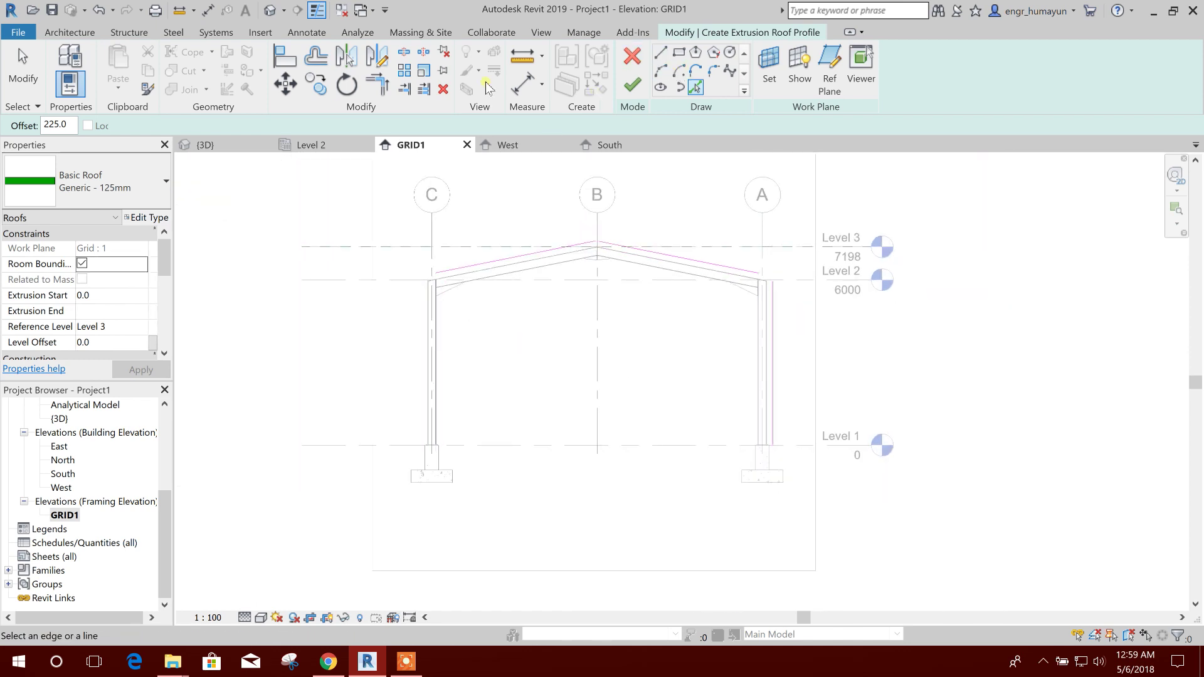
- Trim/Extend the right rafter and column sketch lines to meet at the corner
{"action": "left_click", "coordinate": [379, 81]}
{"action": "scroll", "coordinate": [422, 296], "scroll_direction": "up", "scroll_amount": 1}
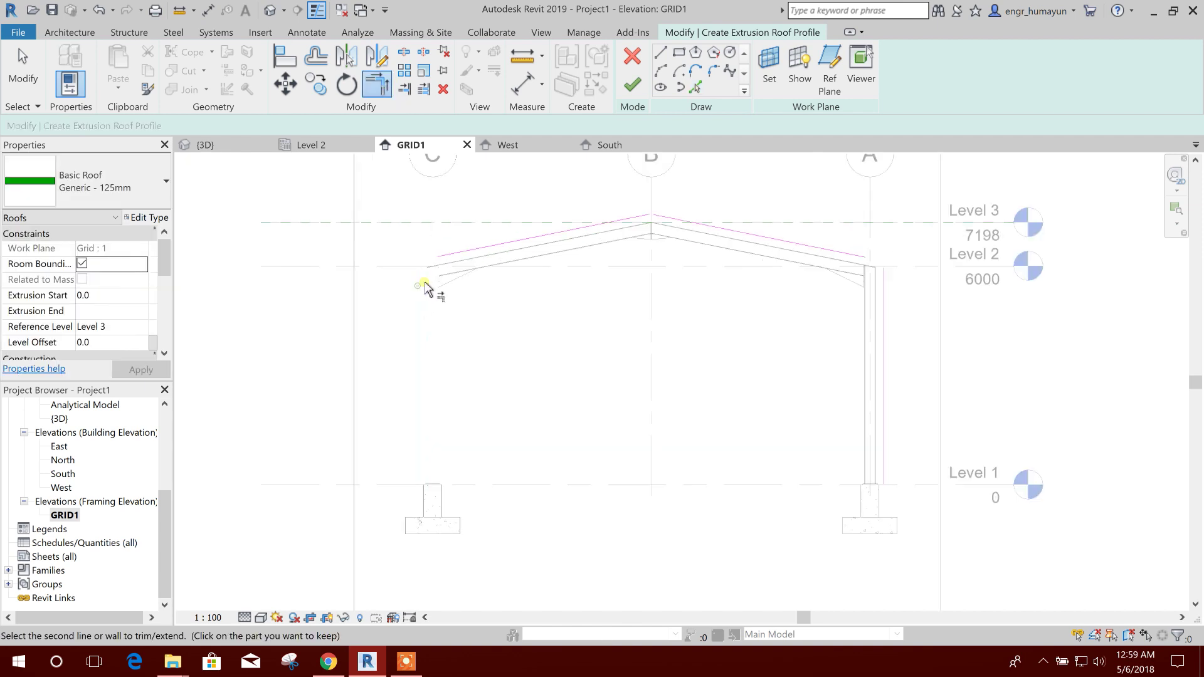
{"action": "middle_click_drag", "start_coordinate": [621, 321], "coordinate": [470, 344]}
{"action": "left_click", "coordinate": [729, 324]}
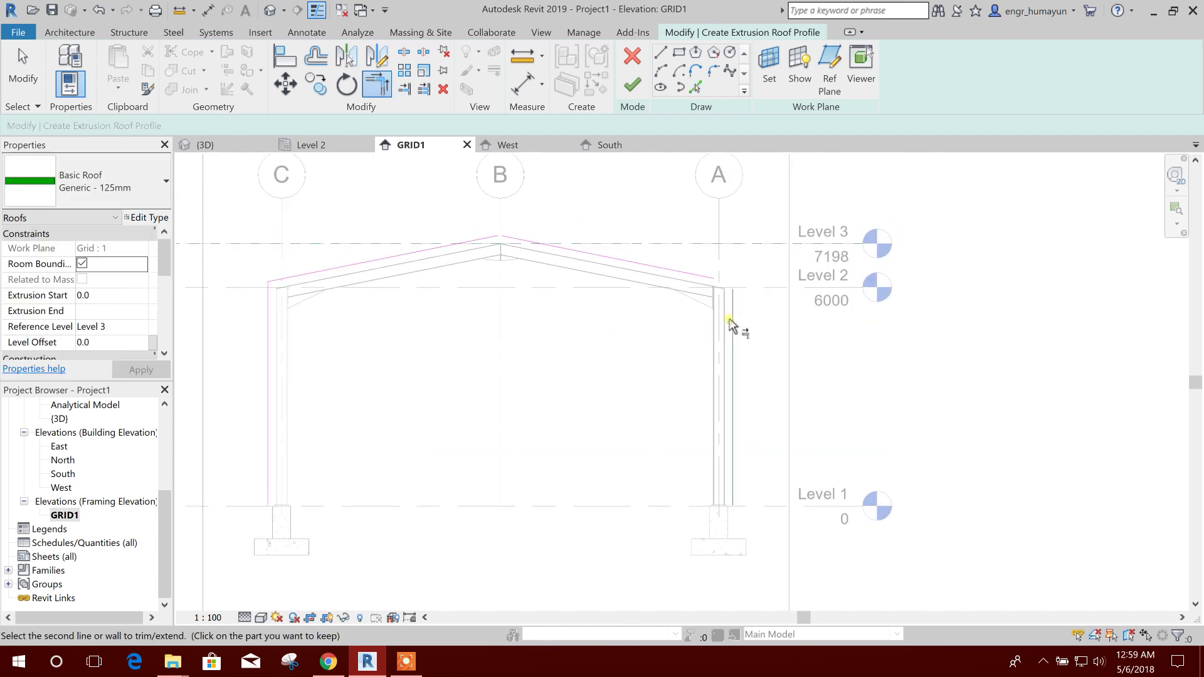
{"action": "left_click", "coordinate": [704, 283]}
{"action": "middle_click_drag", "start_coordinate": [583, 331], "coordinate": [602, 379]}
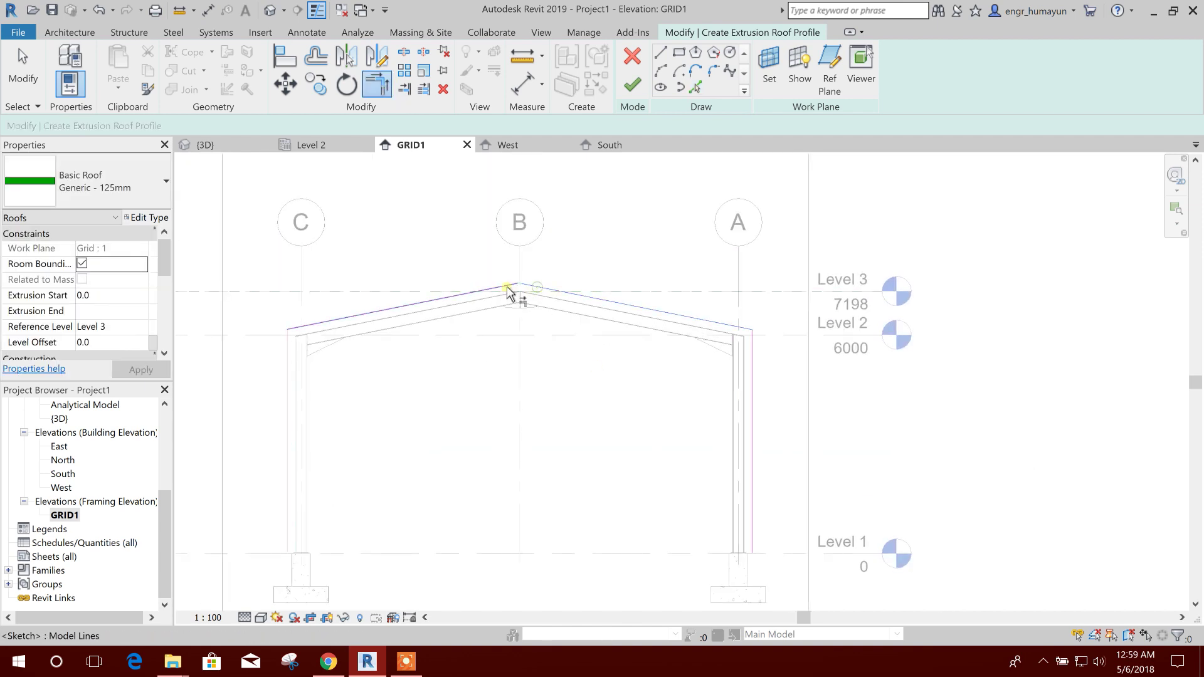
{"action": "key", "text": "Escape"}
- Finish Edit Mode to create the extruded roof
{"action": "scroll", "coordinate": [564, 370], "scroll_direction": "down", "scroll_amount": 2}
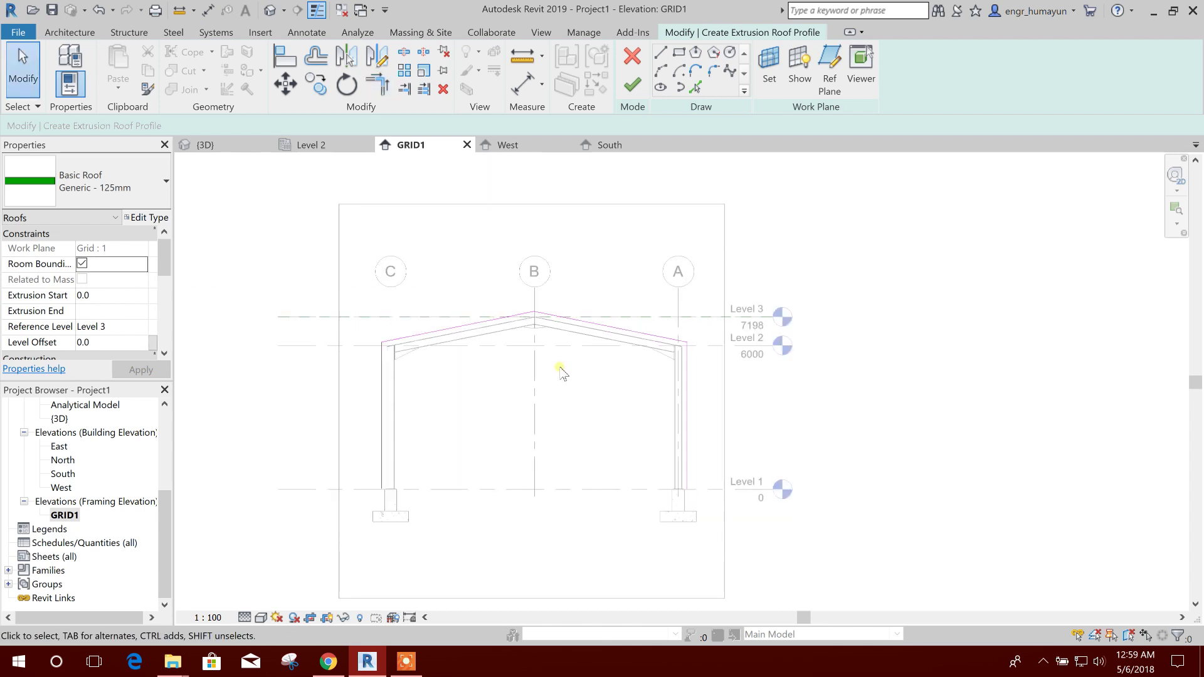
{"action": "middle_click_drag", "start_coordinate": [909, 408], "coordinate": [908, 388]}
{"action": "left_click", "coordinate": [632, 84]}
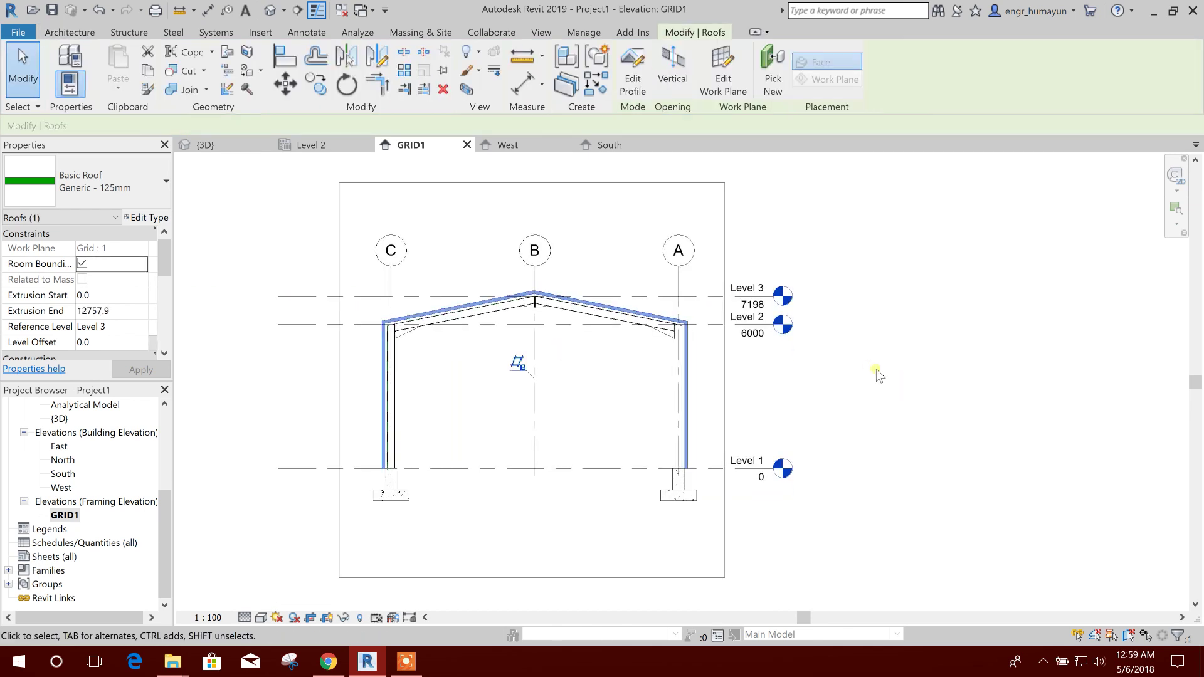
{"action": "left_click", "coordinate": [871, 426]}
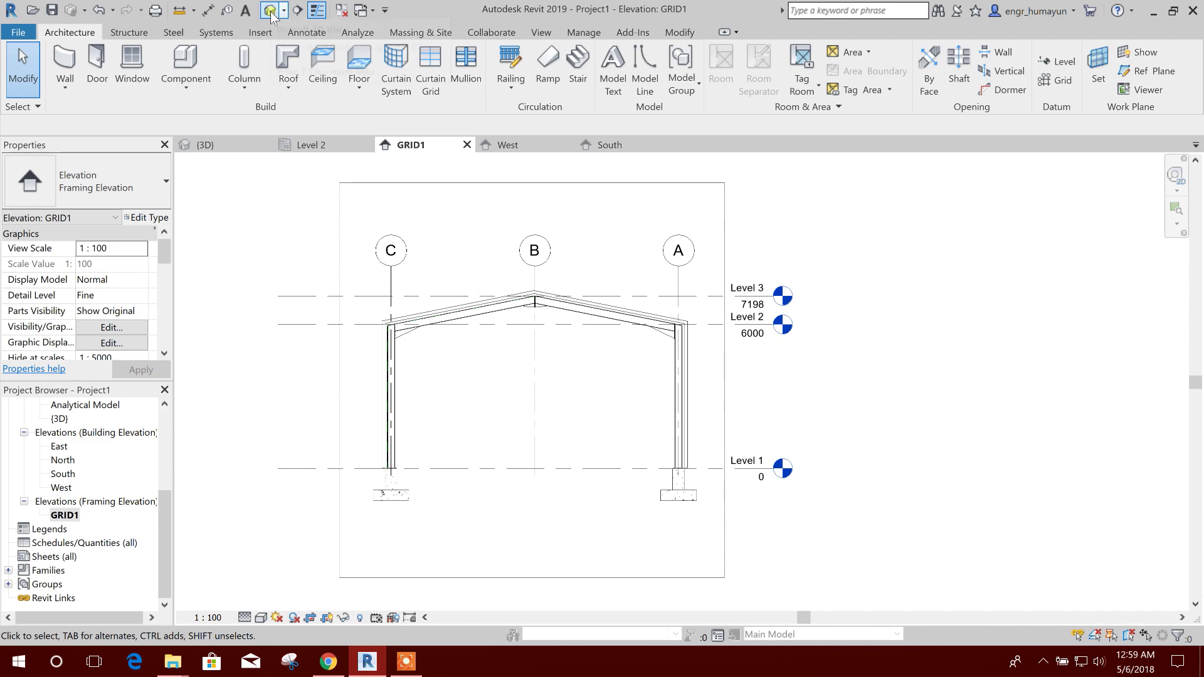
- Return to the 3D view and select the roof sheeting to inspect its extent
{"action": "left_click", "coordinate": [213, 145]}
{"action": "middle_click_drag", "start_coordinate": [815, 326], "coordinate": [751, 324], "text": "shift"}
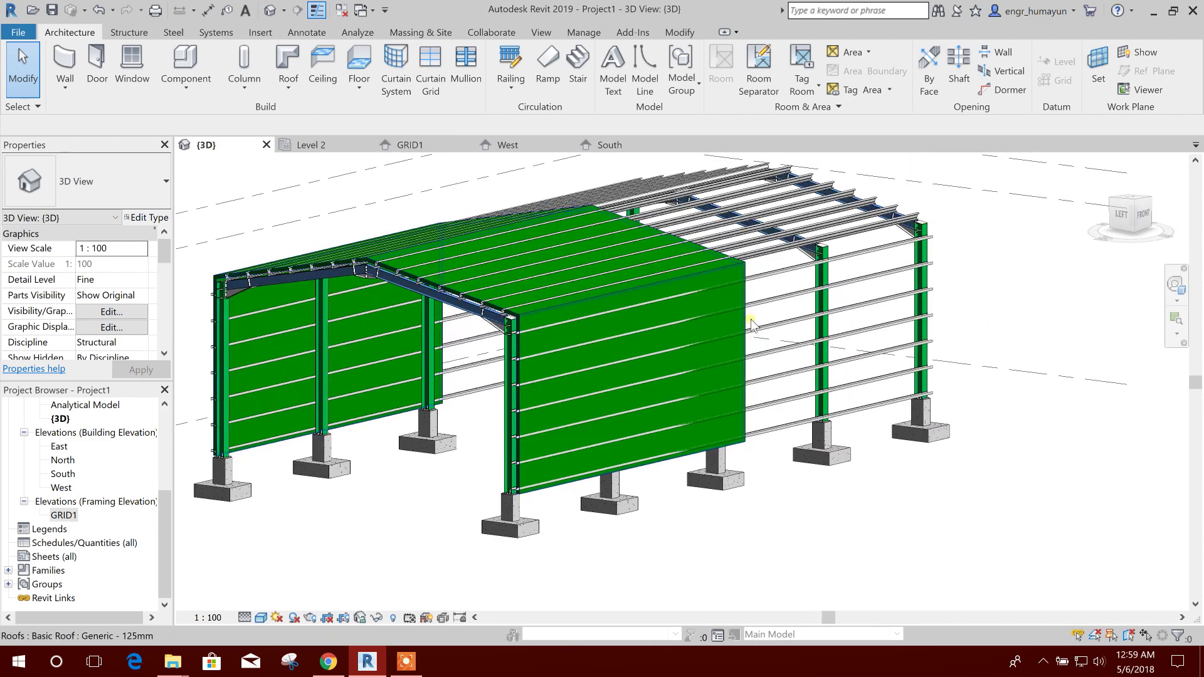
{"action": "left_click", "coordinate": [745, 306]}
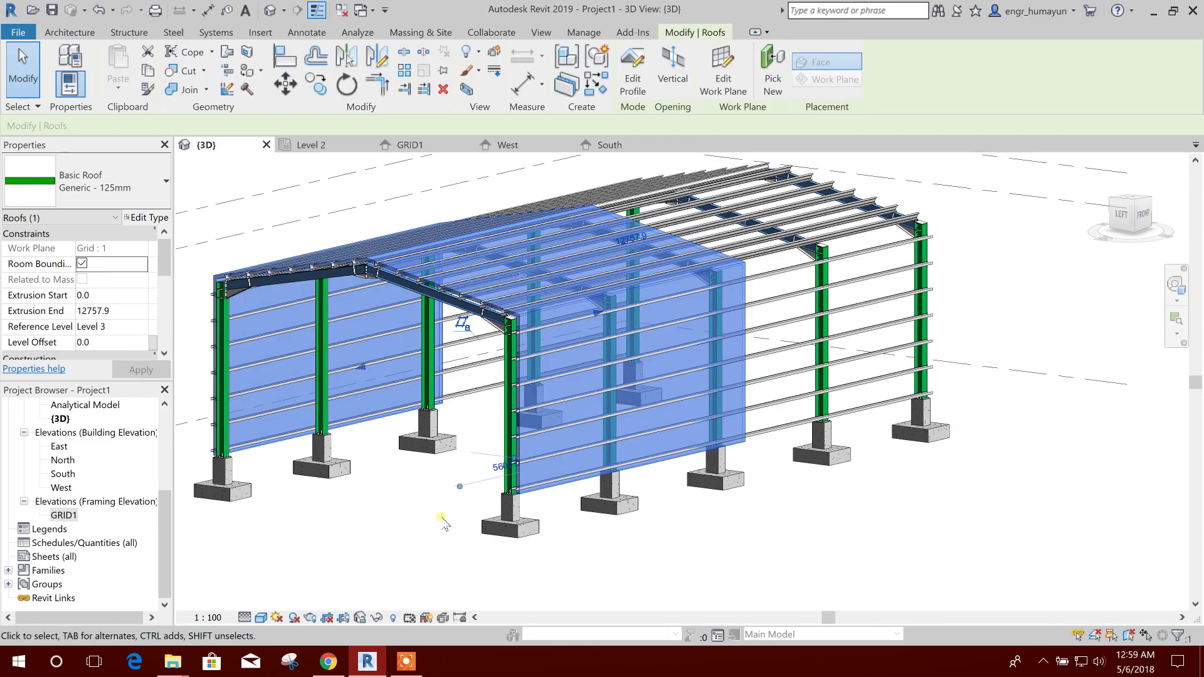
{"action": "middle_click_drag", "start_coordinate": [484, 477], "coordinate": [545, 567], "text": "shift"}
{"action": "scroll", "coordinate": [253, 334], "scroll_direction": "up", "scroll_amount": 5}
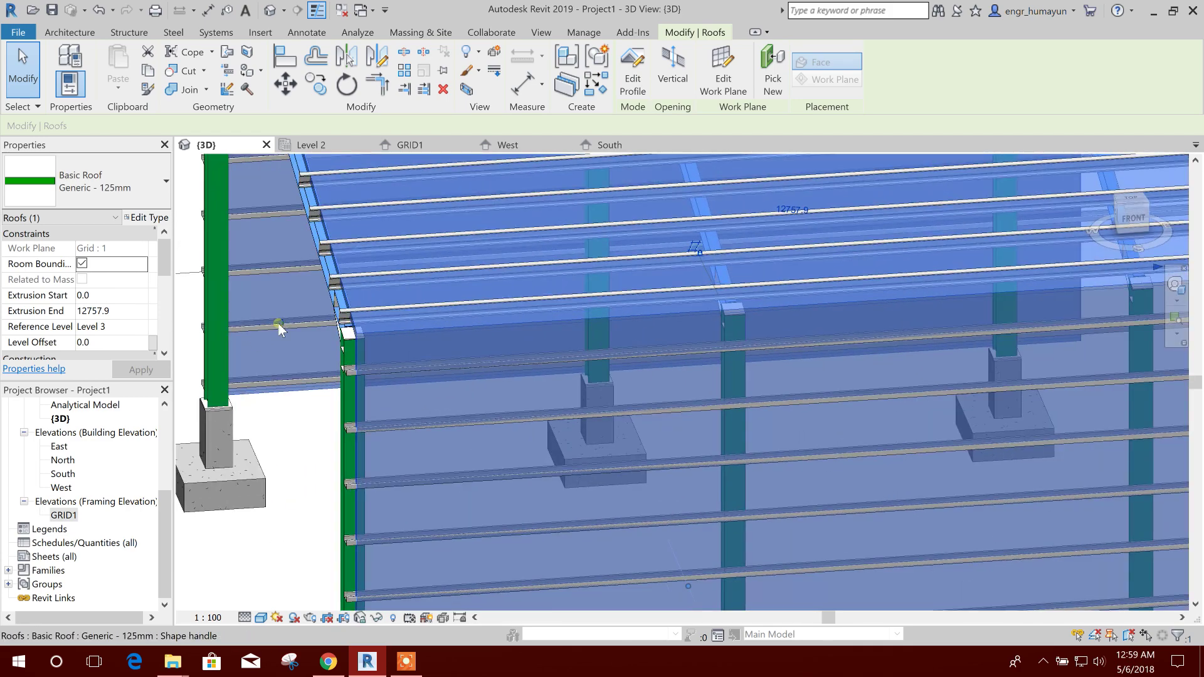
{"action": "scroll", "coordinate": [279, 322], "scroll_direction": "down", "scroll_amount": 8}
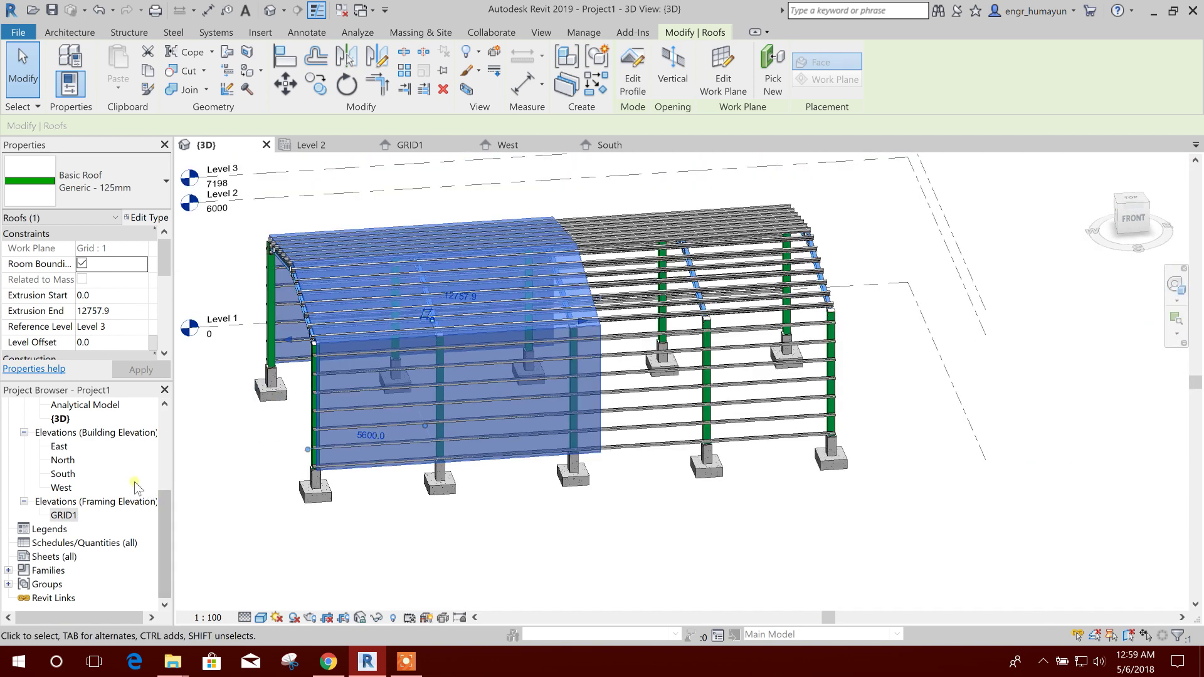
{"action": "key", "text": "Escape"}
- Open the South elevation and locate the roof sheeting along the shed
{"action": "double_click", "coordinate": [63, 474]}
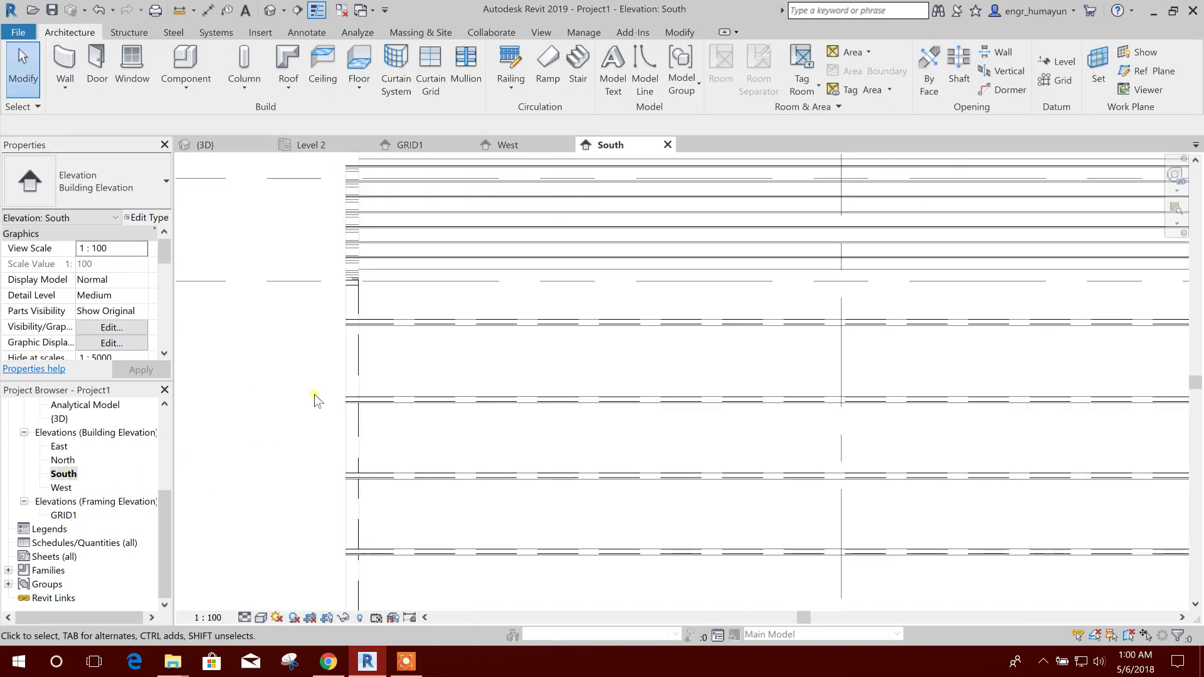
{"action": "scroll", "coordinate": [338, 327], "scroll_direction": "up", "scroll_amount": 3}
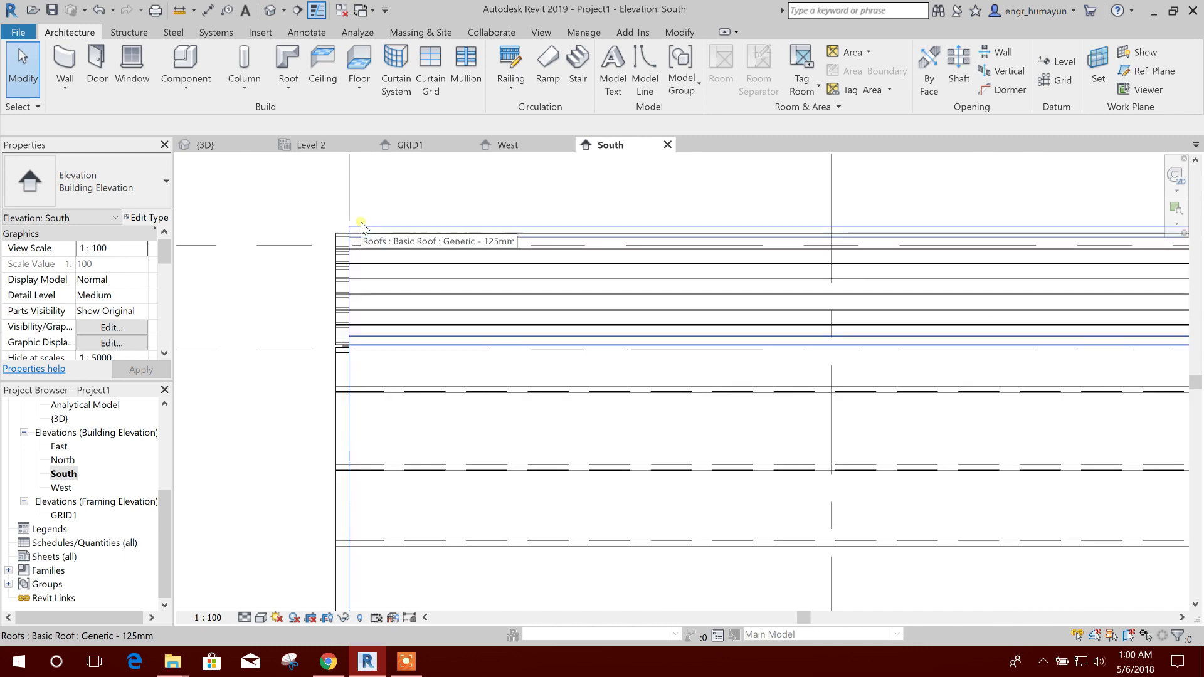
{"action": "left_click", "coordinate": [368, 232]}
{"action": "scroll", "coordinate": [377, 250], "scroll_direction": "down", "scroll_amount": 1}
{"action": "scroll", "coordinate": [367, 301], "scroll_direction": "down", "scroll_amount": 1}
{"action": "scroll", "coordinate": [361, 375], "scroll_direction": "up", "scroll_amount": 4}
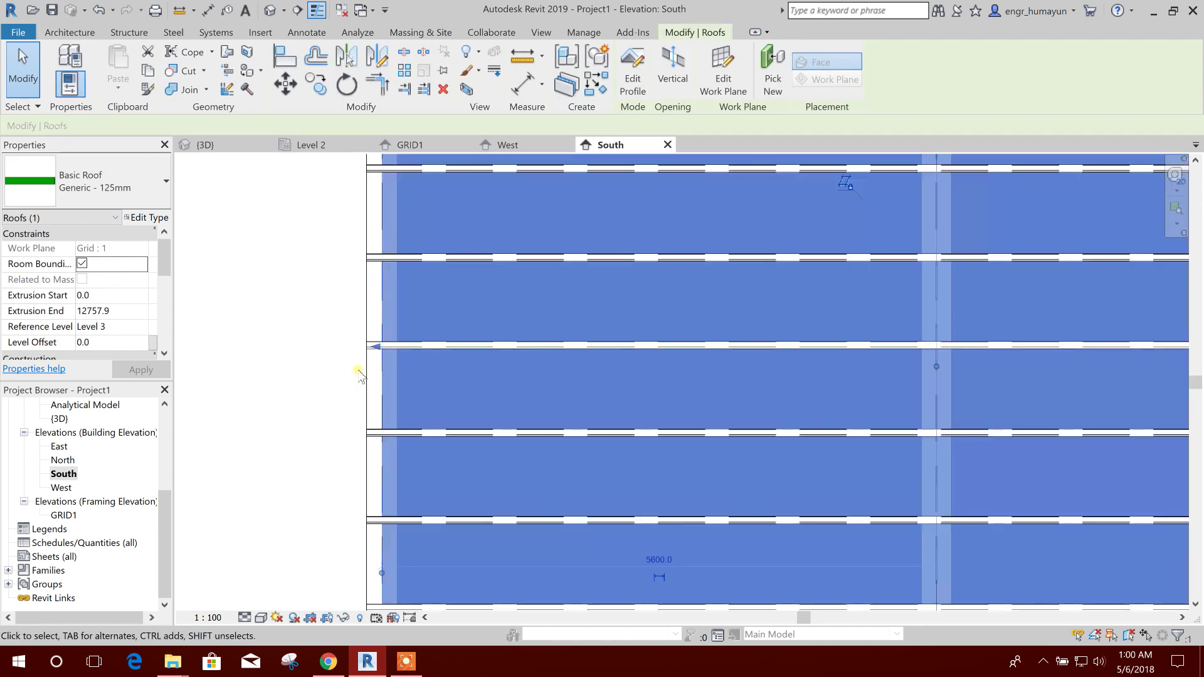
{"action": "scroll", "coordinate": [352, 349], "scroll_direction": "down", "scroll_amount": 3}
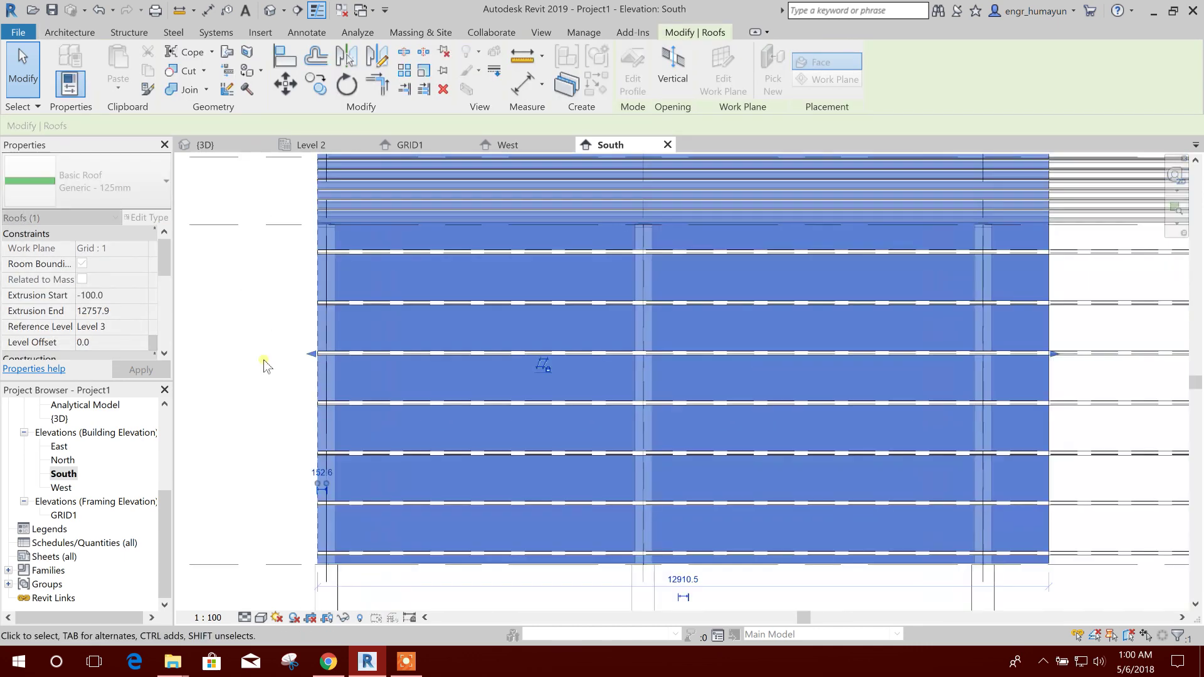
{"action": "left_click", "coordinate": [263, 375]}
{"action": "scroll", "coordinate": [717, 422], "scroll_direction": "down", "scroll_amount": 2}
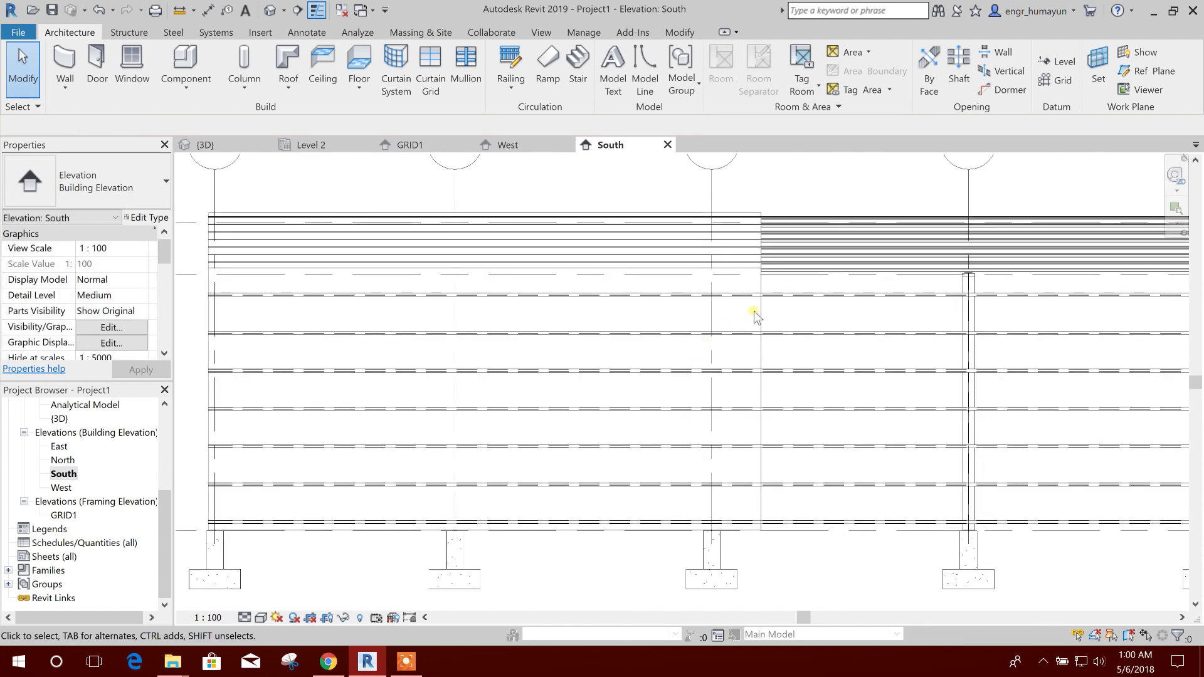
- Drag the roof's end handle to the last grid line, extruding it to 19447.4
{"action": "left_click", "coordinate": [756, 313]}
{"action": "left_click_drag", "start_coordinate": [771, 376], "coordinate": [1062, 389]}
{"action": "middle_click_drag", "start_coordinate": [1062, 390], "coordinate": [799, 390]}
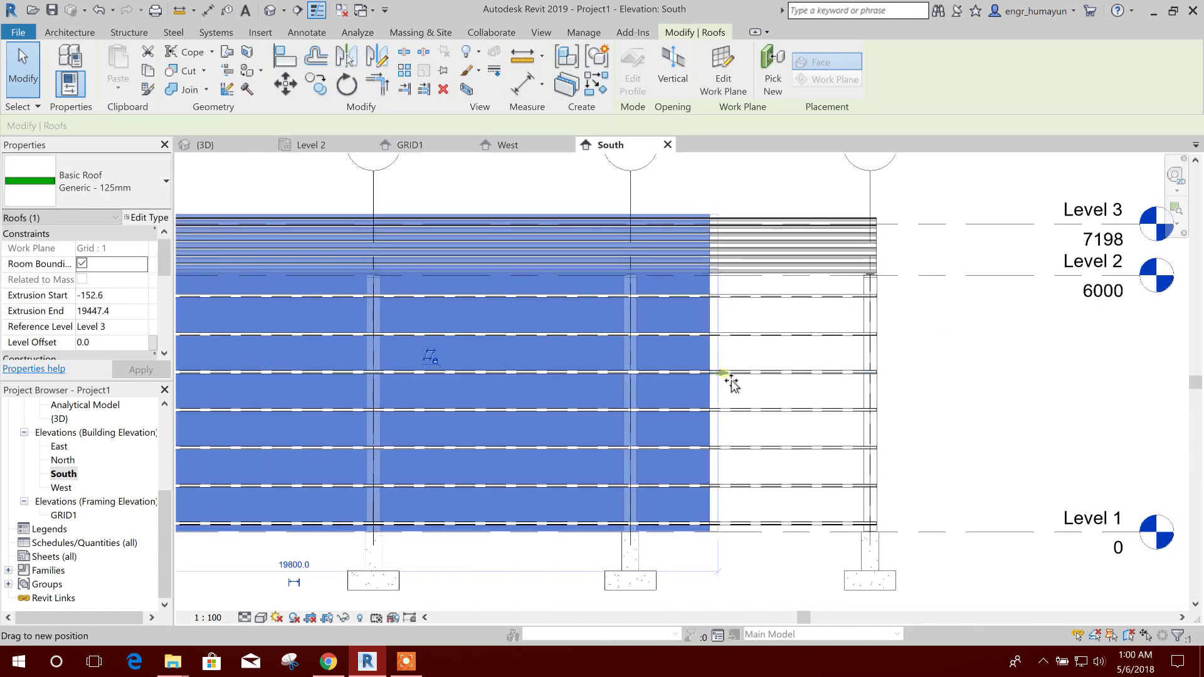
{"action": "left_click_drag", "start_coordinate": [731, 382], "coordinate": [884, 386]}
{"action": "left_click", "coordinate": [808, 402]}
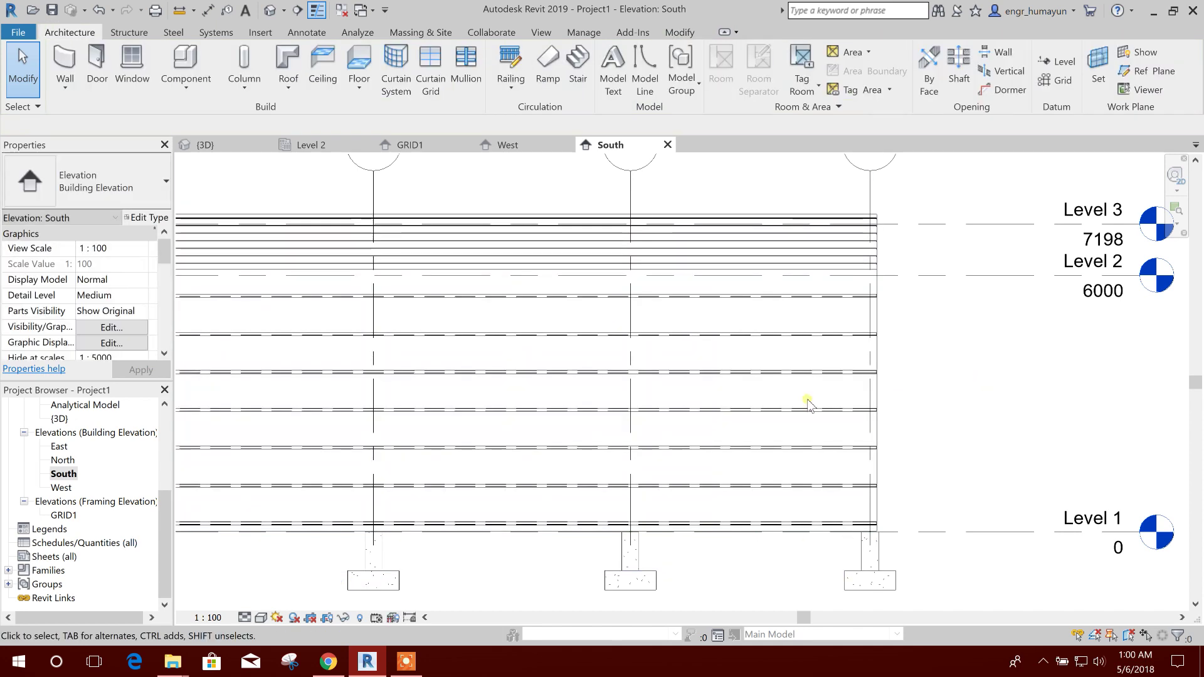
{"action": "scroll", "coordinate": [808, 402], "scroll_direction": "down", "scroll_amount": 3}
- Orbit the 3D shed and select the roof, confirming it extrudes from -152.6 to 23352.7
{"action": "left_click", "coordinate": [269, 9]}
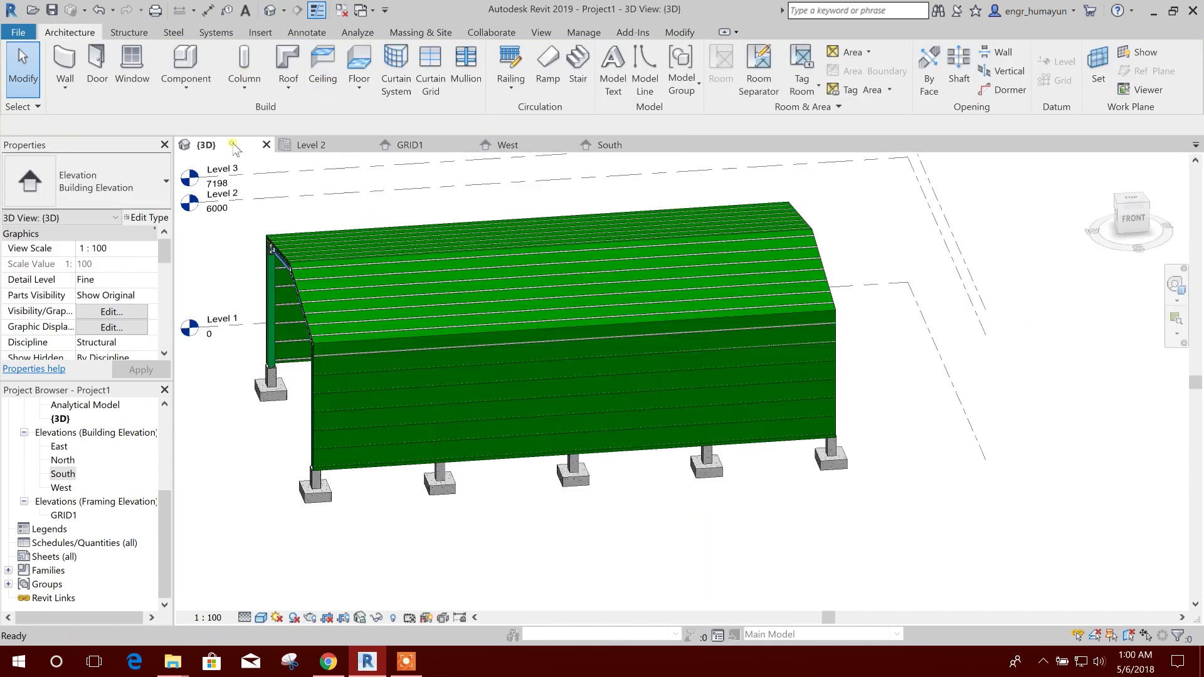
{"action": "middle_click_drag", "start_coordinate": [556, 550], "coordinate": [597, 306], "text": "shift"}
{"action": "scroll", "coordinate": [583, 327], "scroll_direction": "up", "scroll_amount": 4}
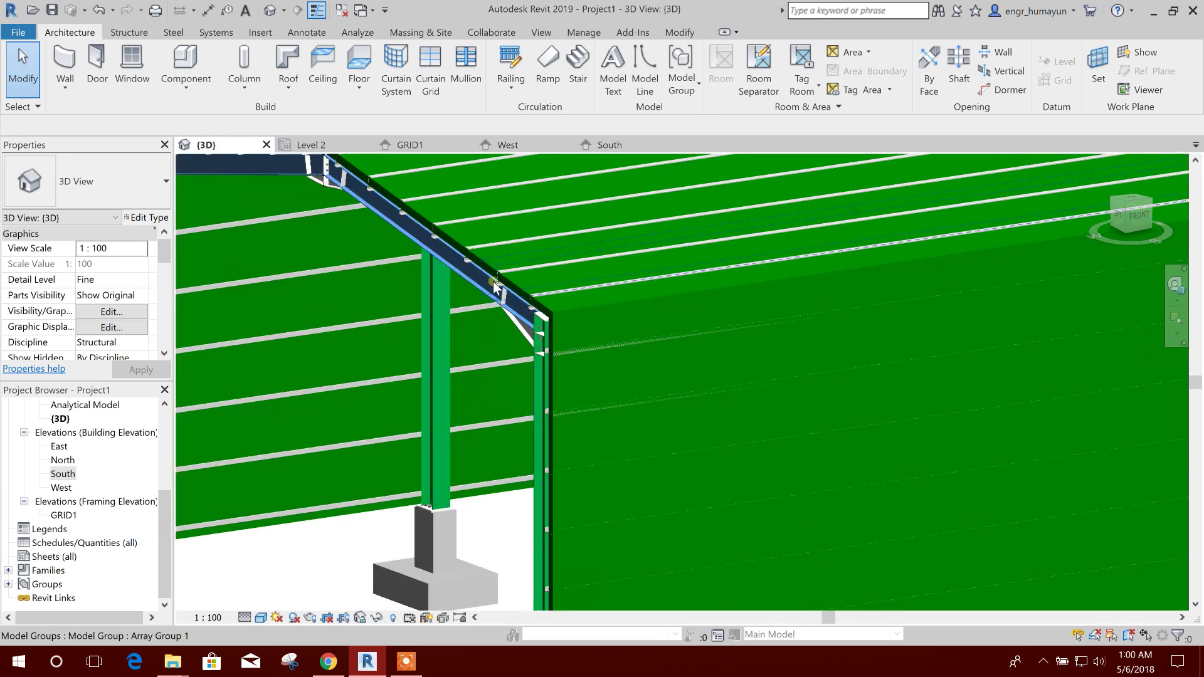
{"action": "scroll", "coordinate": [627, 438], "scroll_direction": "down", "scroll_amount": 2}
{"action": "middle_click_drag", "start_coordinate": [644, 456], "coordinate": [654, 491]}
{"action": "scroll", "coordinate": [654, 491], "scroll_direction": "down", "scroll_amount": 1}
{"action": "scroll", "coordinate": [618, 508], "scroll_direction": "up", "scroll_amount": 2}
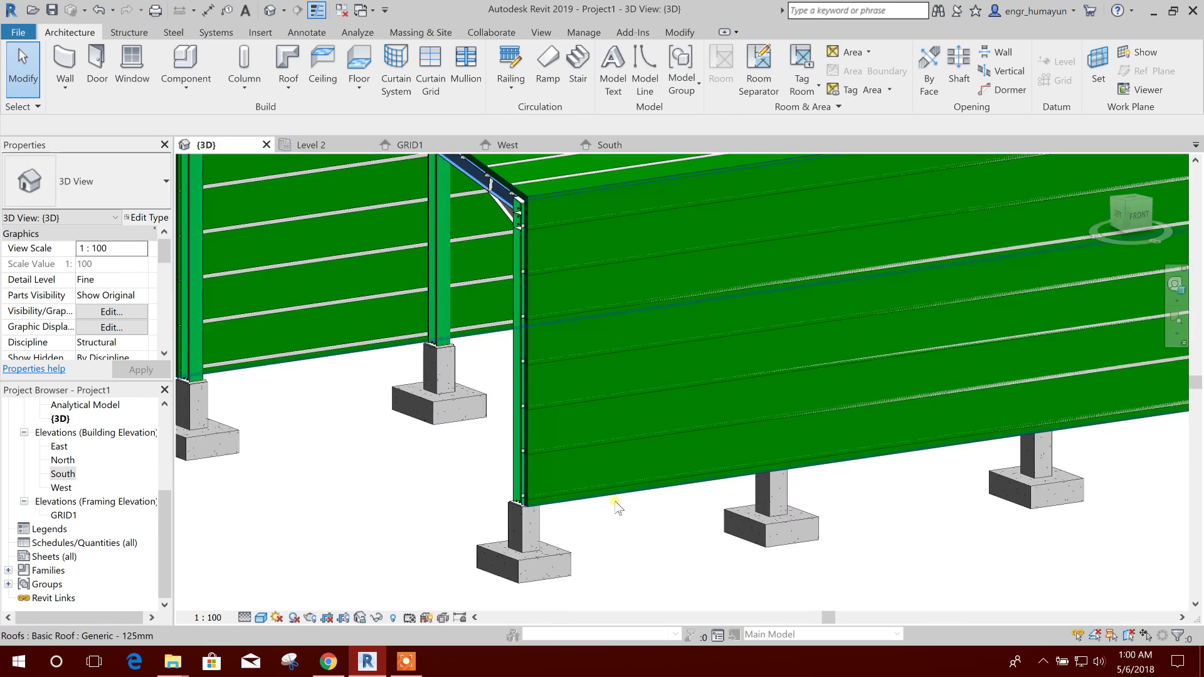
{"action": "left_click", "coordinate": [618, 502]}
{"action": "scroll", "coordinate": [613, 506], "scroll_direction": "down", "scroll_amount": 2}
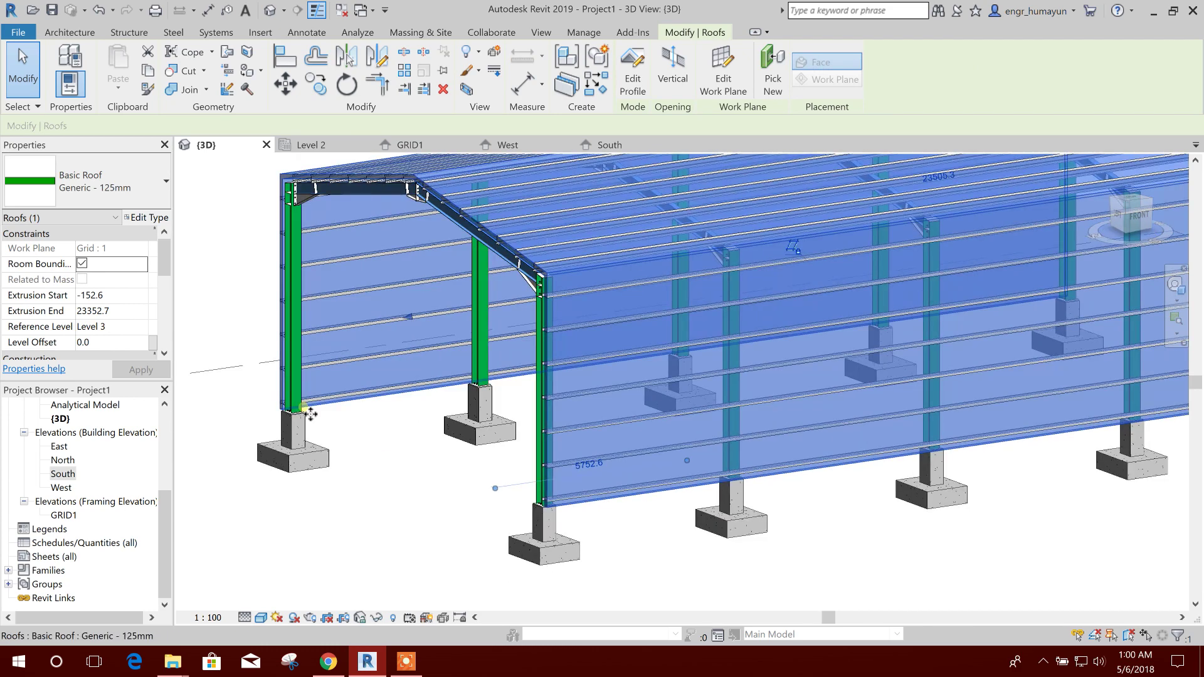
{"action": "scroll", "coordinate": [447, 275], "scroll_direction": "up", "scroll_amount": 5}
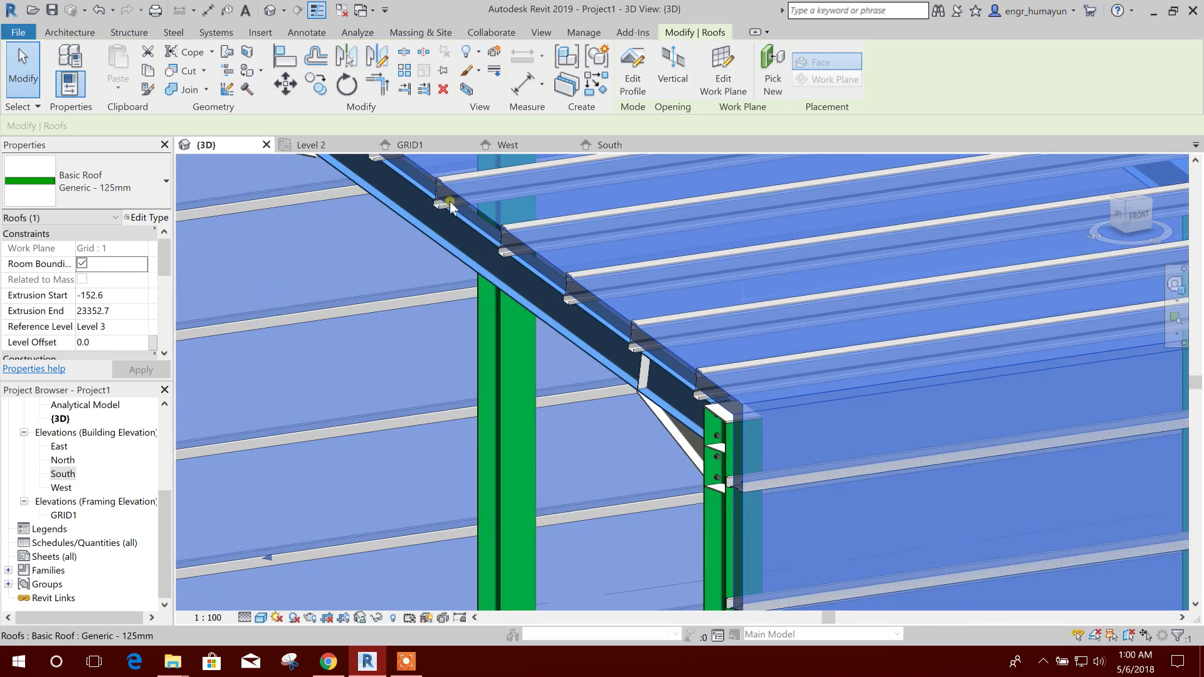
{"action": "scroll", "coordinate": [449, 200], "scroll_direction": "down", "scroll_amount": 5}
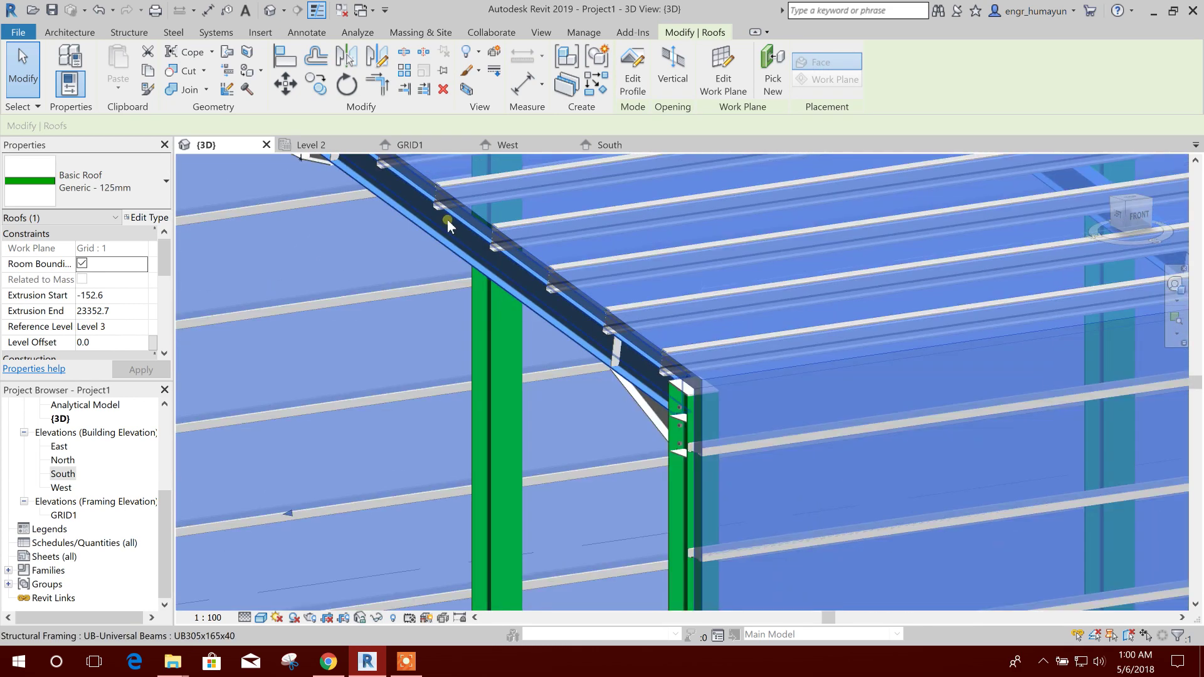
{"action": "key", "text": "Escape"}
- Orbit the frame to a new angle and open the File menu
{"action": "middle_click_drag", "start_coordinate": [389, 280], "coordinate": [376, 499], "text": "shift"}
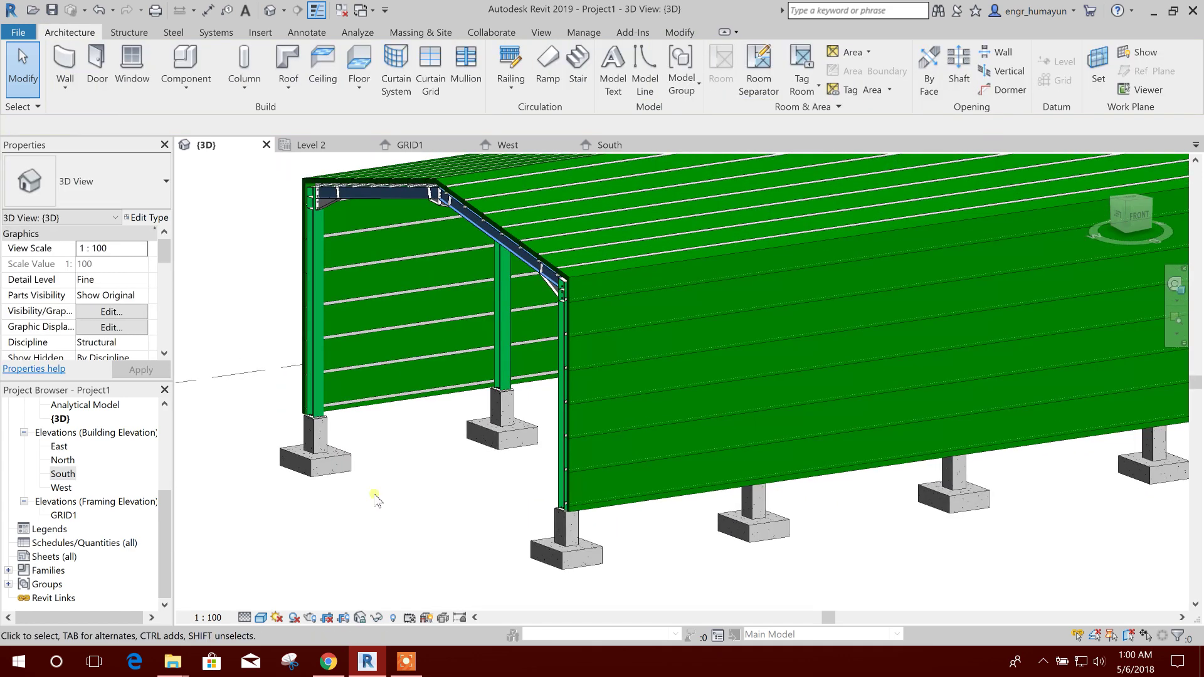
{"action": "middle_click_drag", "start_coordinate": [228, 370], "coordinate": [243, 398], "text": "shift"}
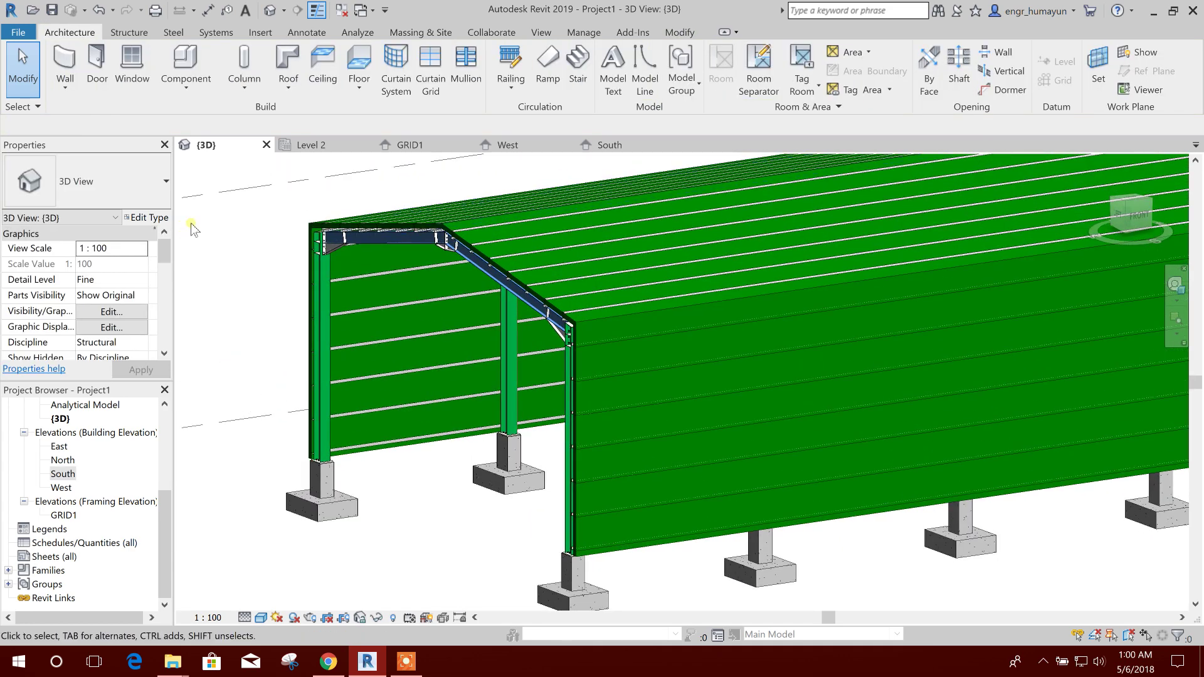
{"action": "left_click", "coordinate": [19, 32]}
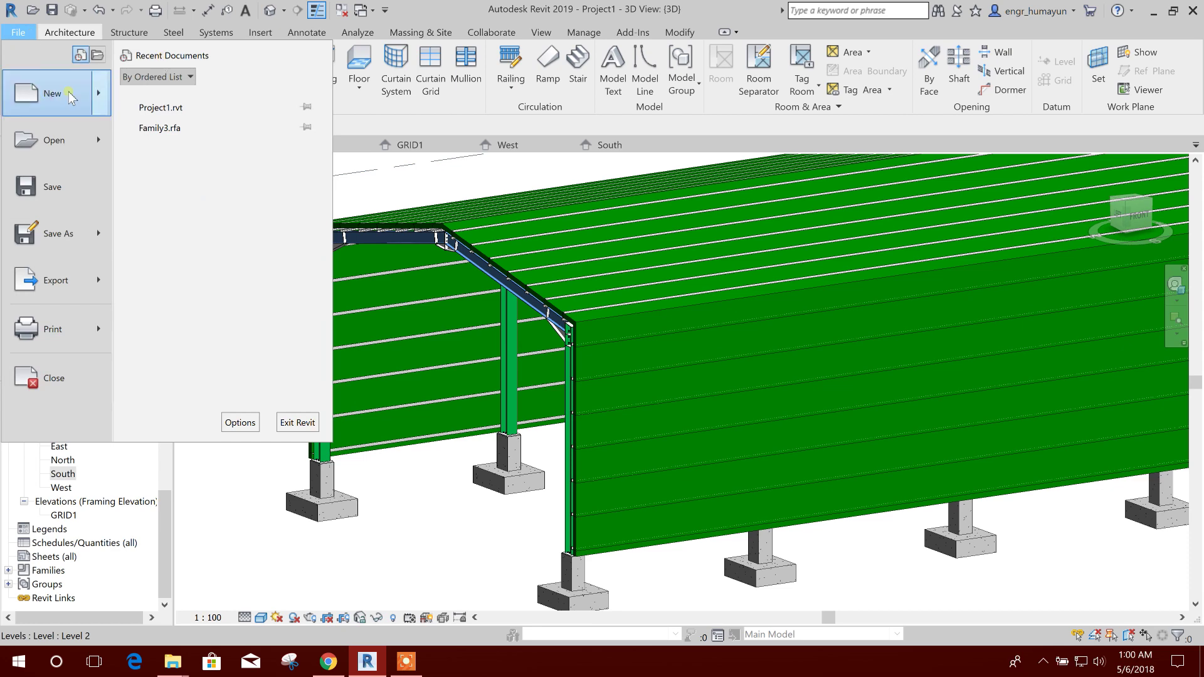
- Create a new family from the English Metric Profile-Mullion.rft template
{"action": "mouse_move", "coordinate": [100, 100]}
{"action": "left_click", "coordinate": [157, 137]}
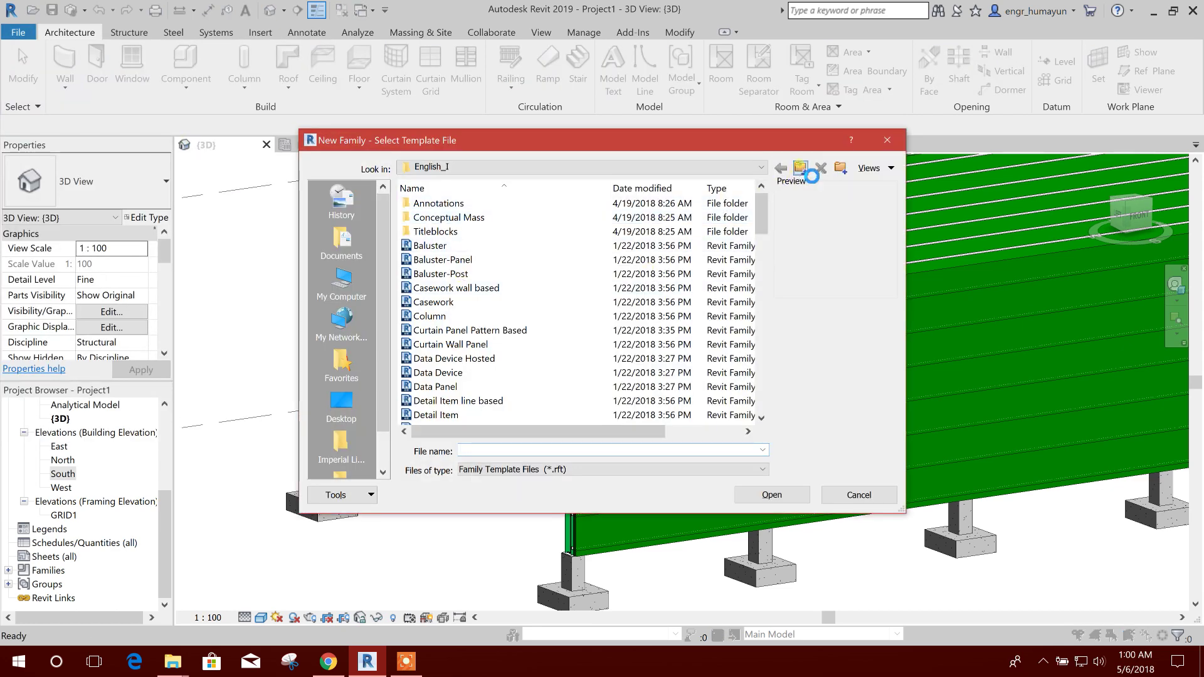
{"action": "left_click", "coordinate": [801, 168]}
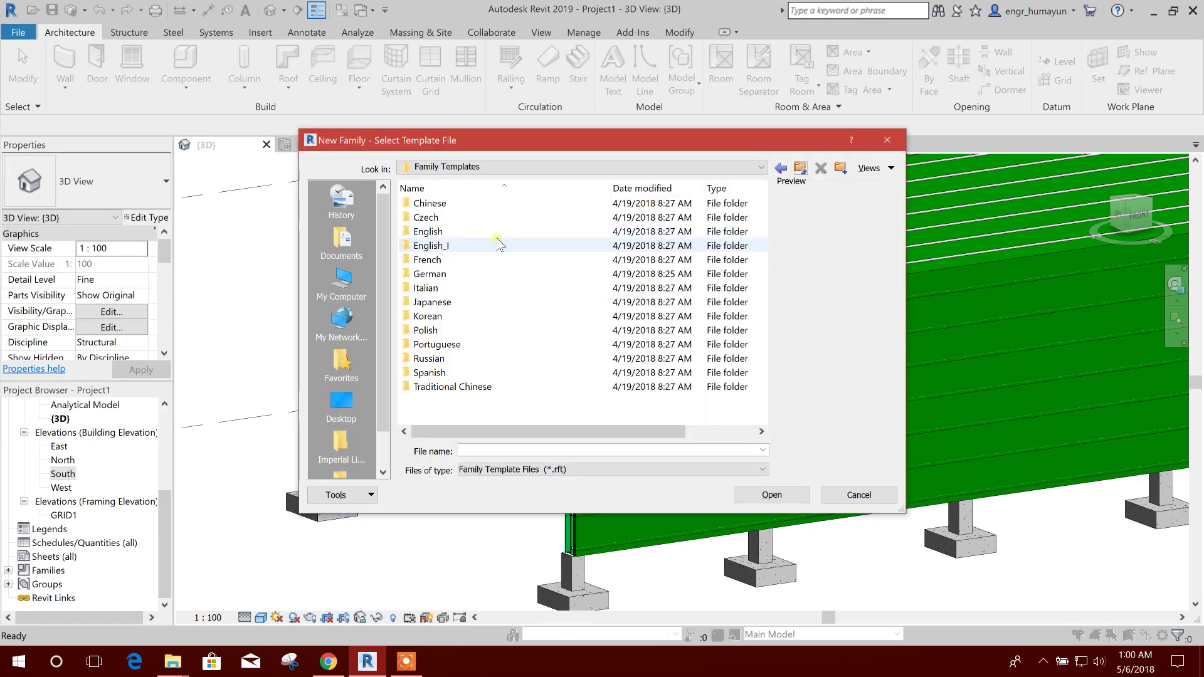
{"action": "double_click", "coordinate": [449, 234]}
{"action": "scroll", "coordinate": [491, 326], "scroll_direction": "down", "scroll_amount": 12}
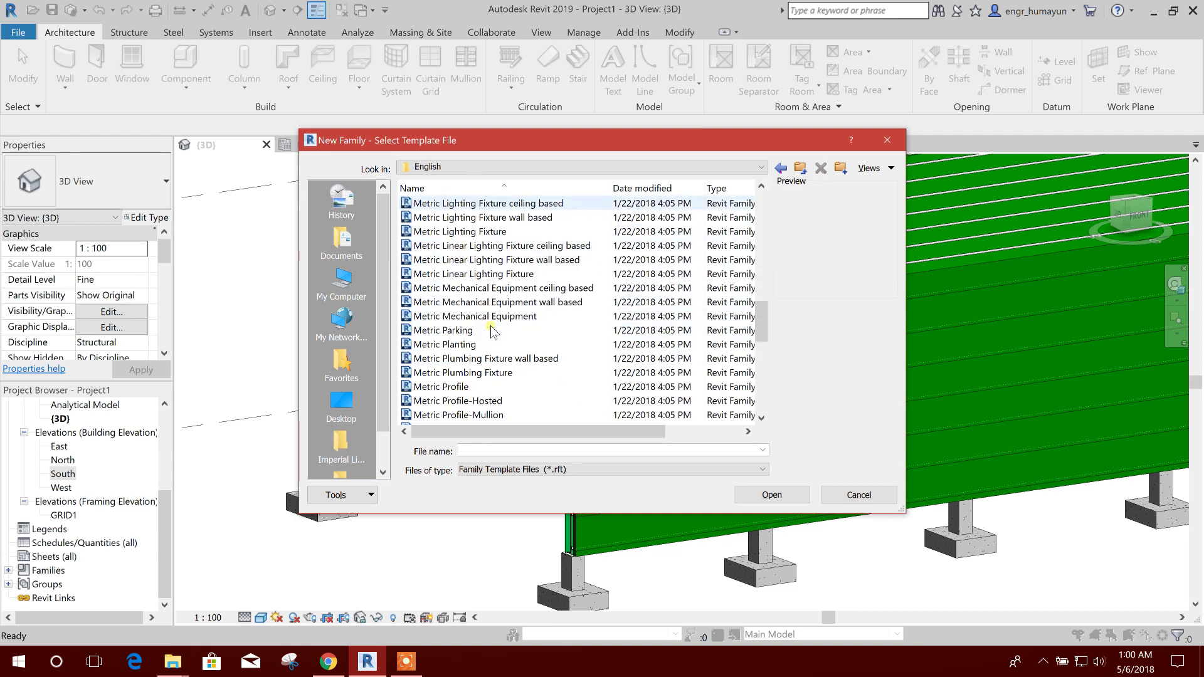
{"action": "scroll", "coordinate": [491, 330], "scroll_direction": "down", "scroll_amount": 4}
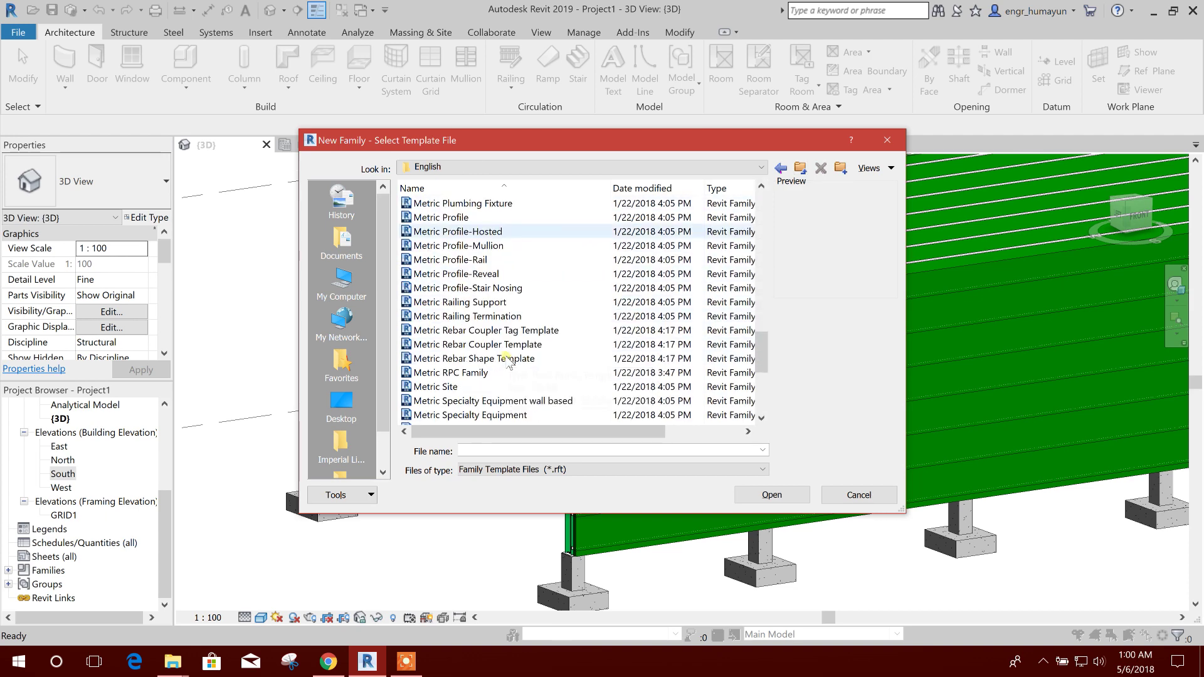
{"action": "scroll", "coordinate": [508, 362], "scroll_direction": "down", "scroll_amount": 3}
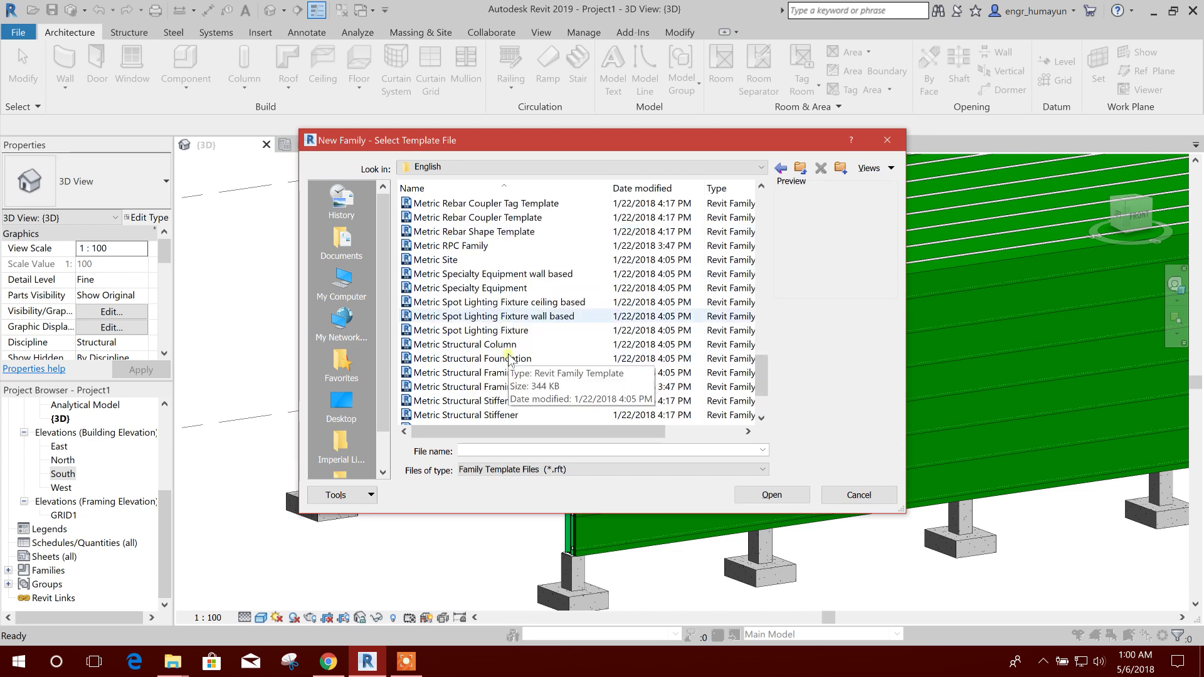
{"action": "scroll", "coordinate": [508, 358], "scroll_direction": "down", "scroll_amount": 2}
{"action": "scroll", "coordinate": [502, 313], "scroll_direction": "up", "scroll_amount": 6}
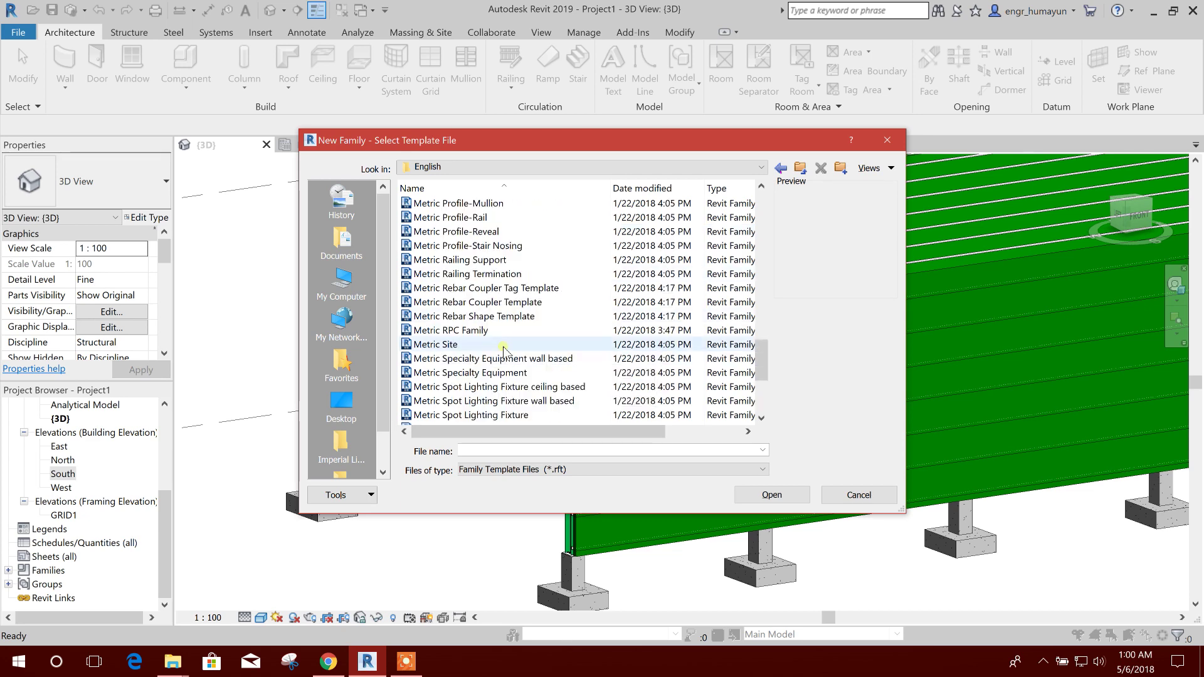
{"action": "left_click", "coordinate": [501, 289]}
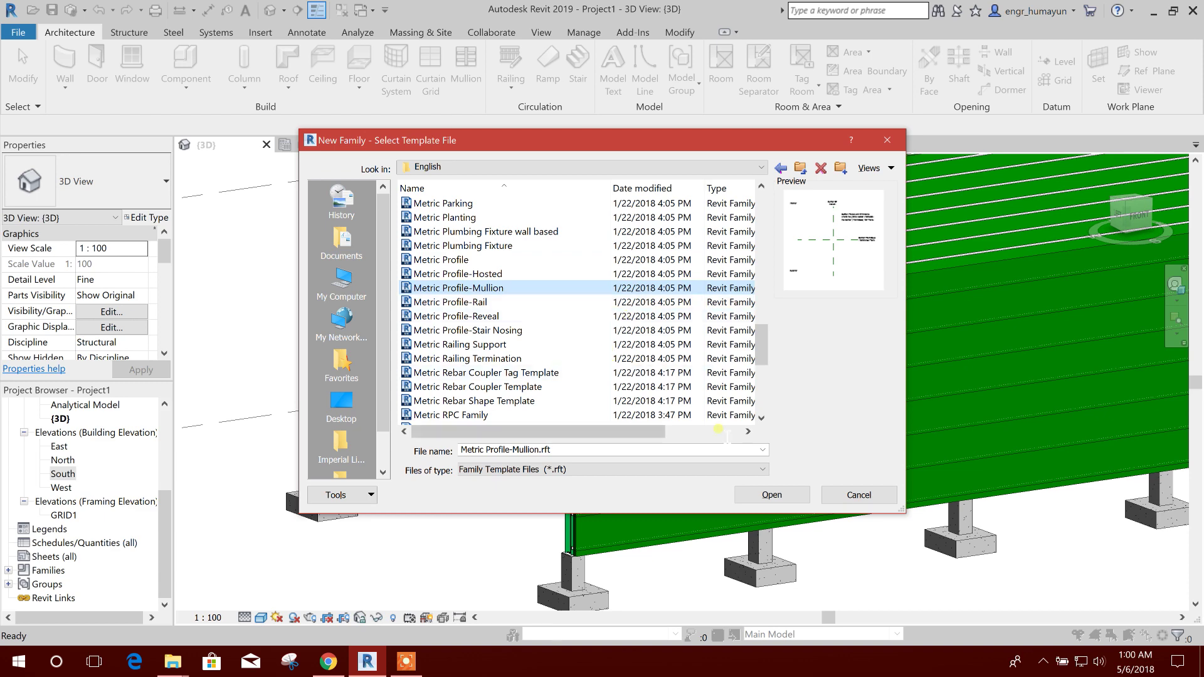
{"action": "left_click", "coordinate": [760, 493]}
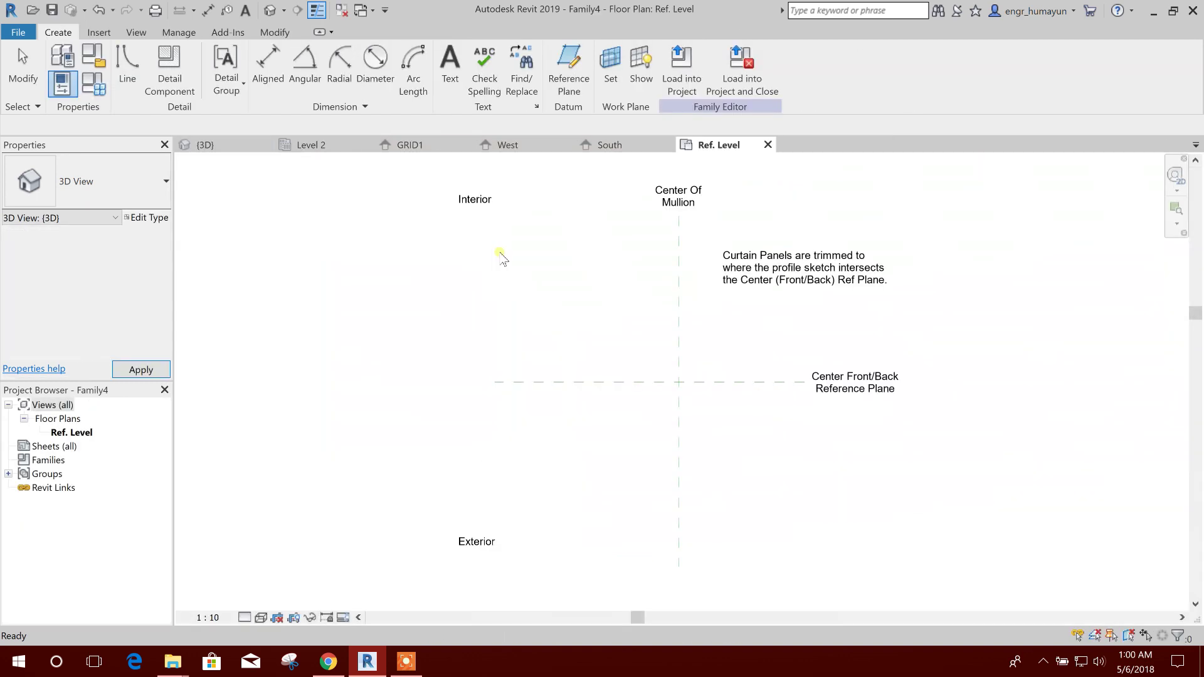
- Draw a 500-long vertical profile line with the Line tool
{"action": "scroll", "coordinate": [707, 255], "scroll_direction": "up", "scroll_amount": 3}
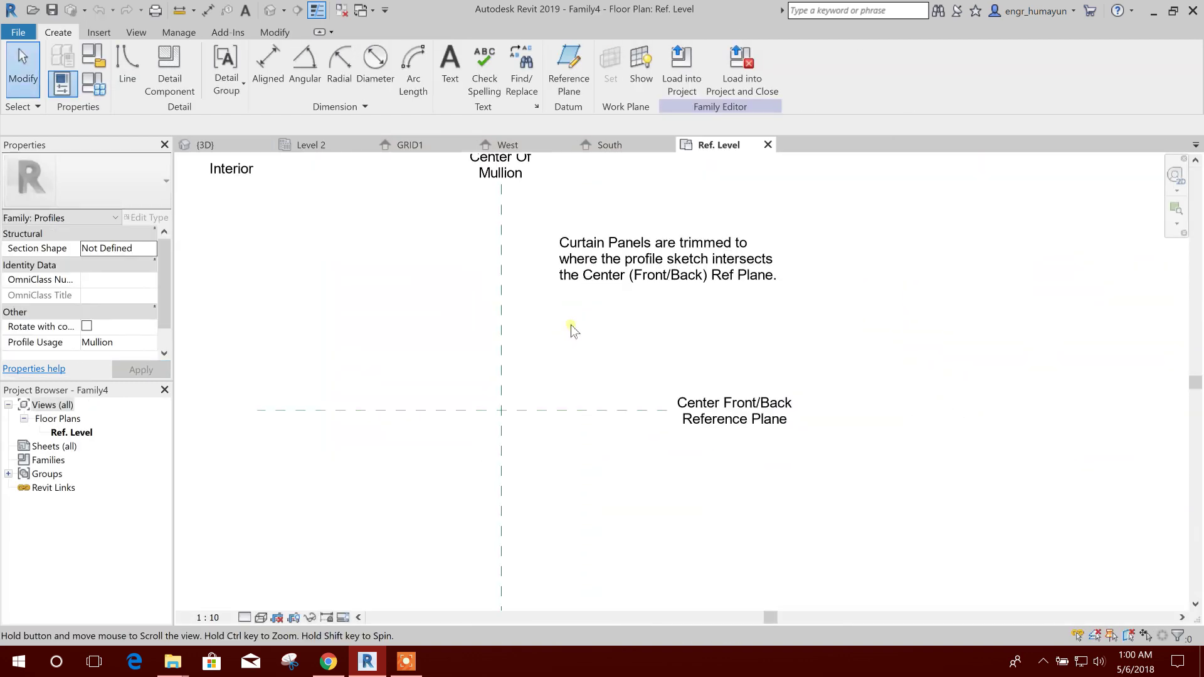
{"action": "left_click", "coordinate": [128, 62]}
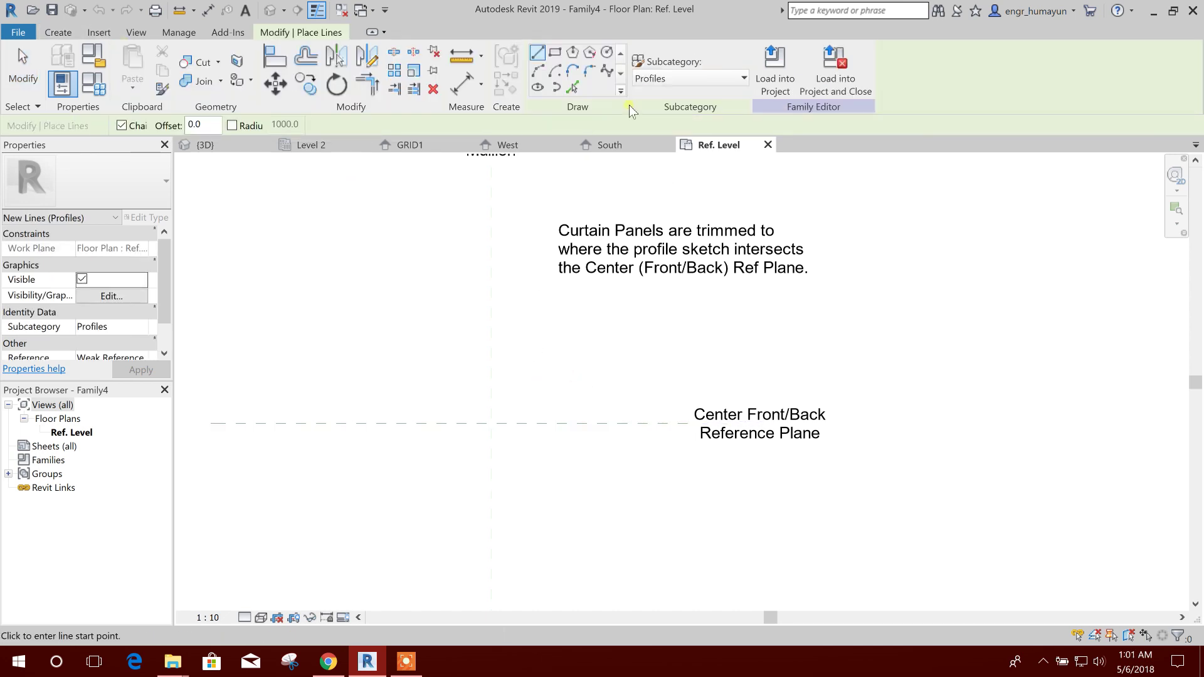
{"action": "key", "text": "Escape"}
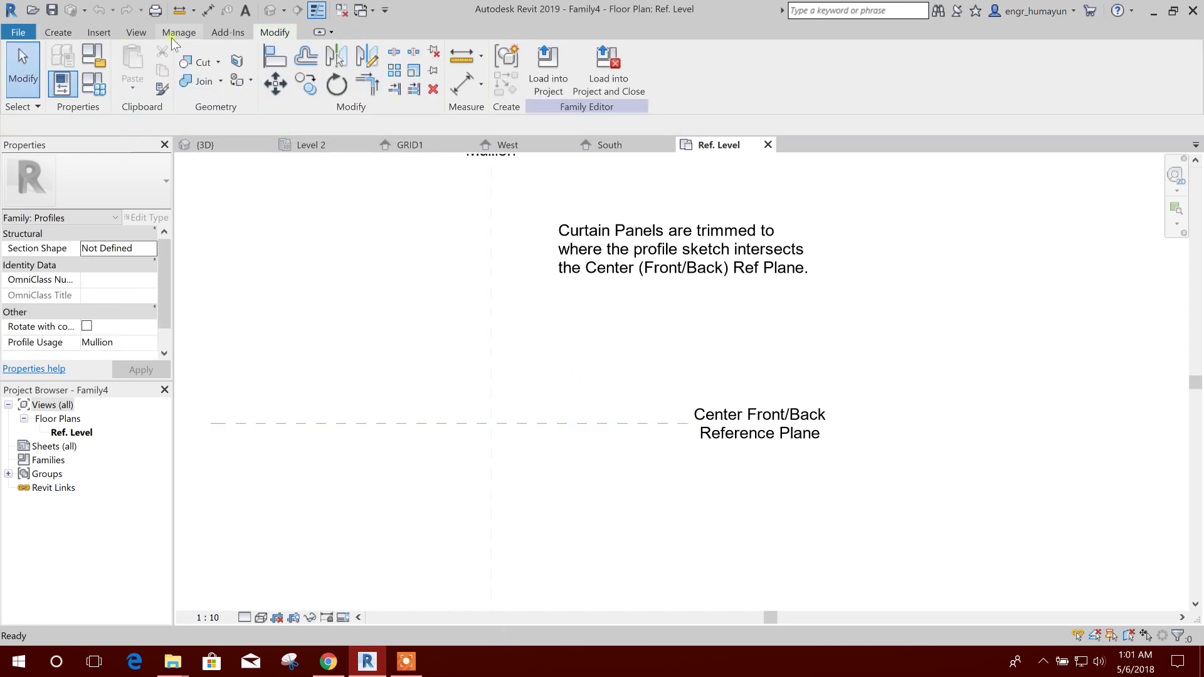
{"action": "left_click", "coordinate": [99, 32]}
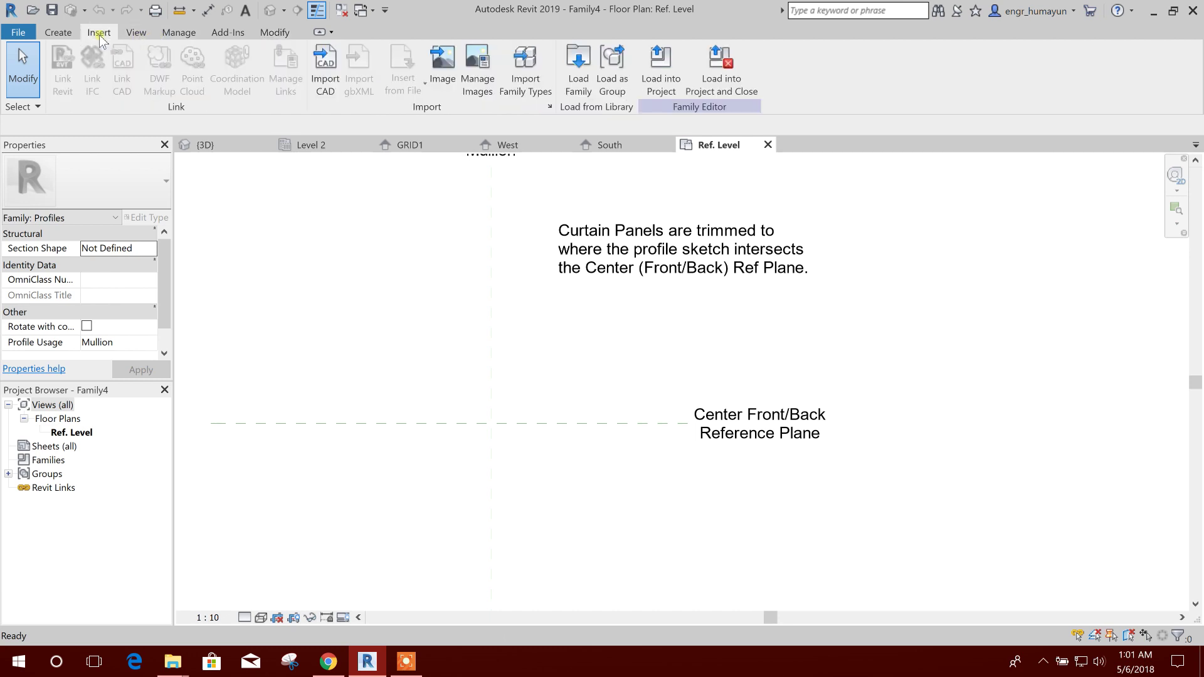
{"action": "left_click", "coordinate": [58, 32]}
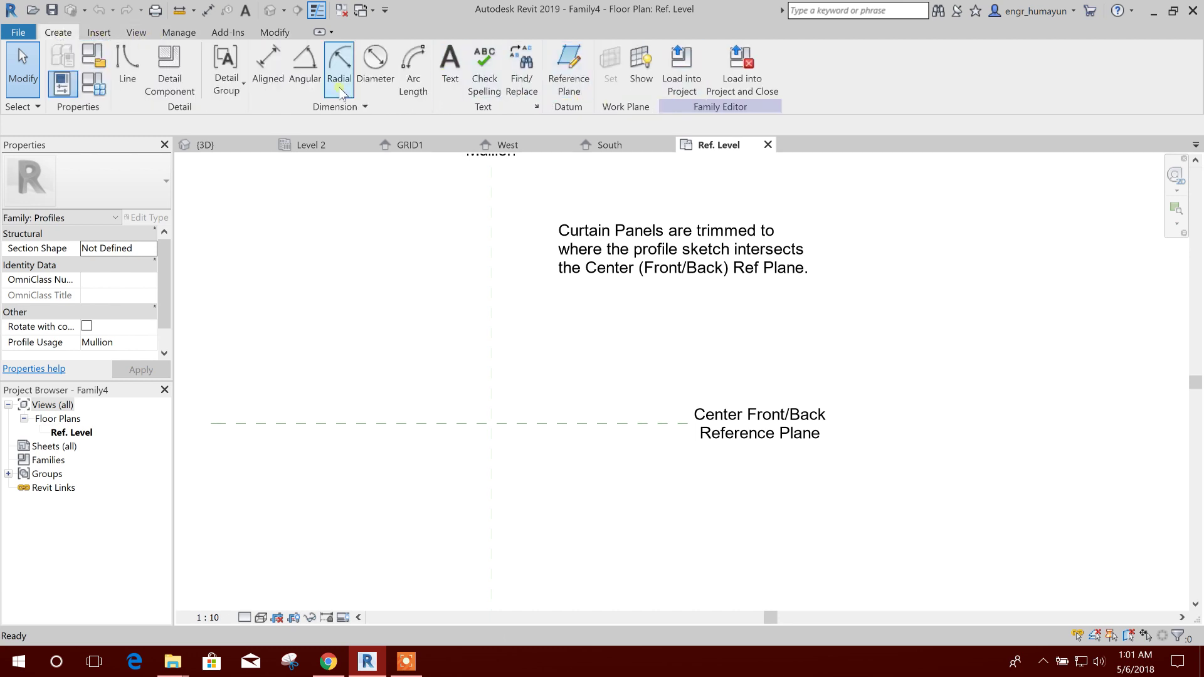
{"action": "left_click", "coordinate": [127, 91]}
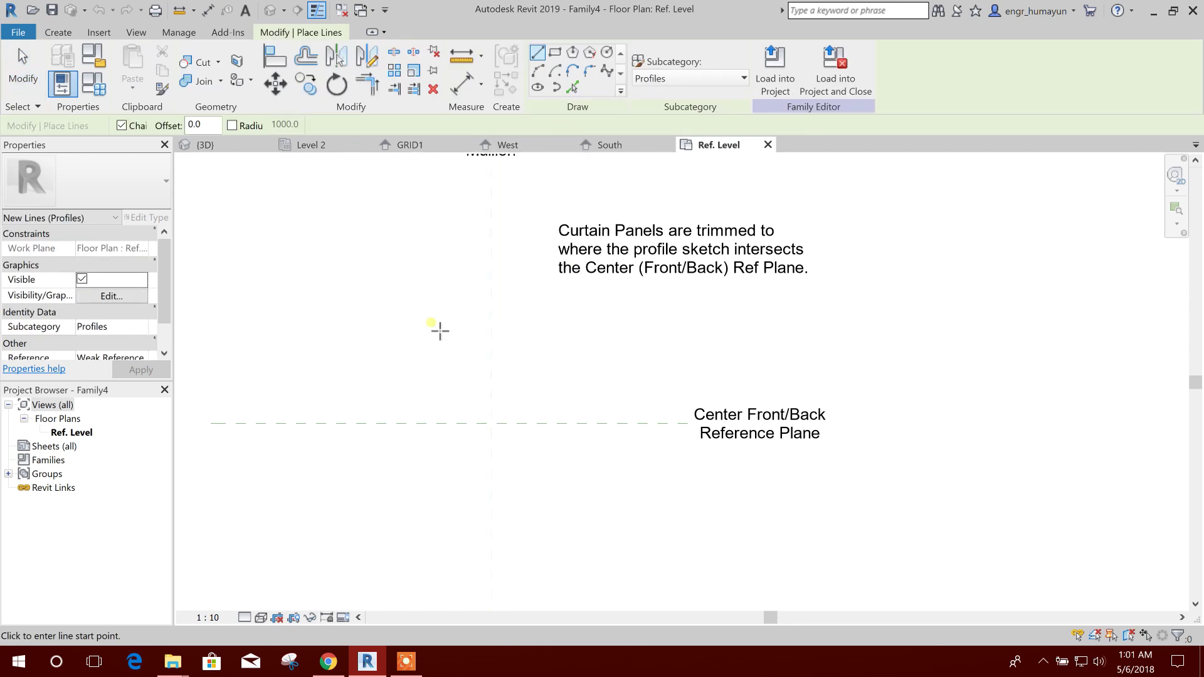
{"action": "left_click", "coordinate": [435, 265]}
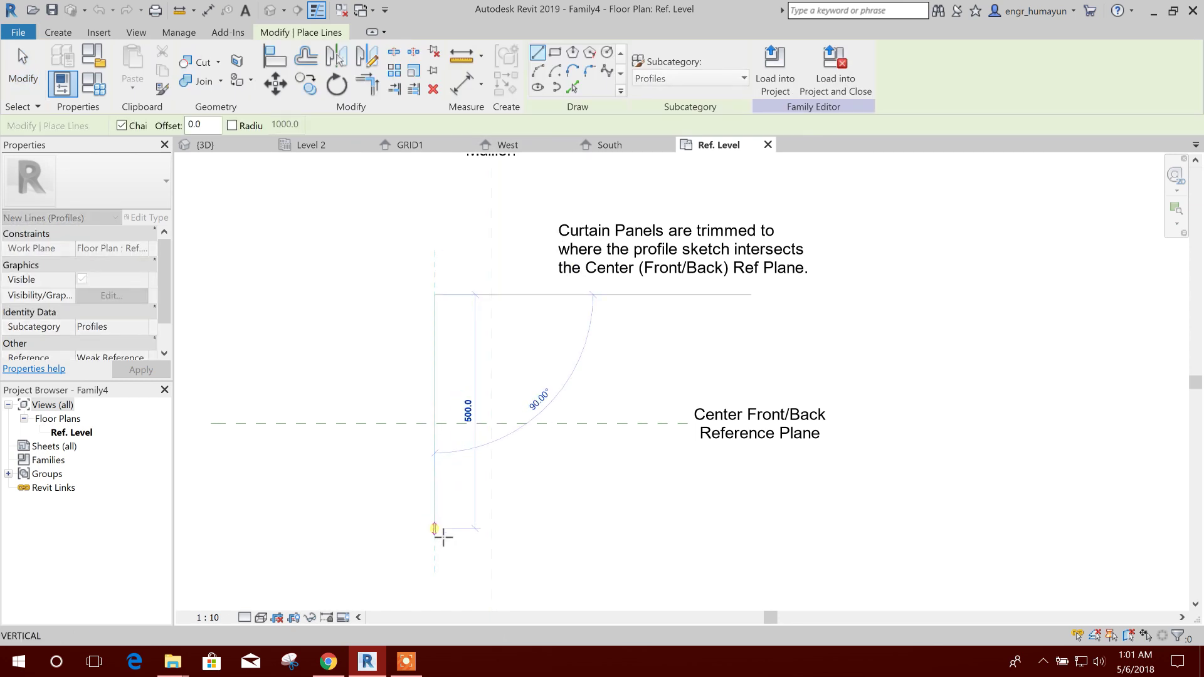
{"action": "left_click", "coordinate": [458, 527]}
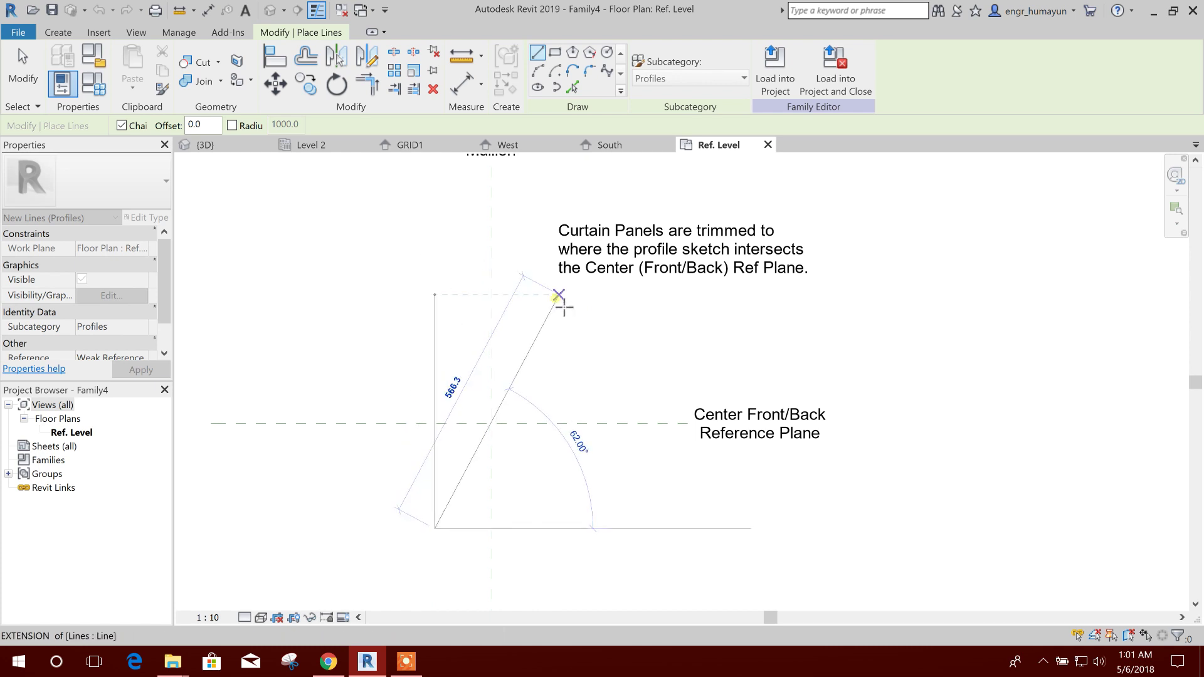
{"action": "key", "text": "Escape"}
- Draw a second parallel vertical line 240 to the right
{"action": "left_click", "coordinate": [434, 294]}
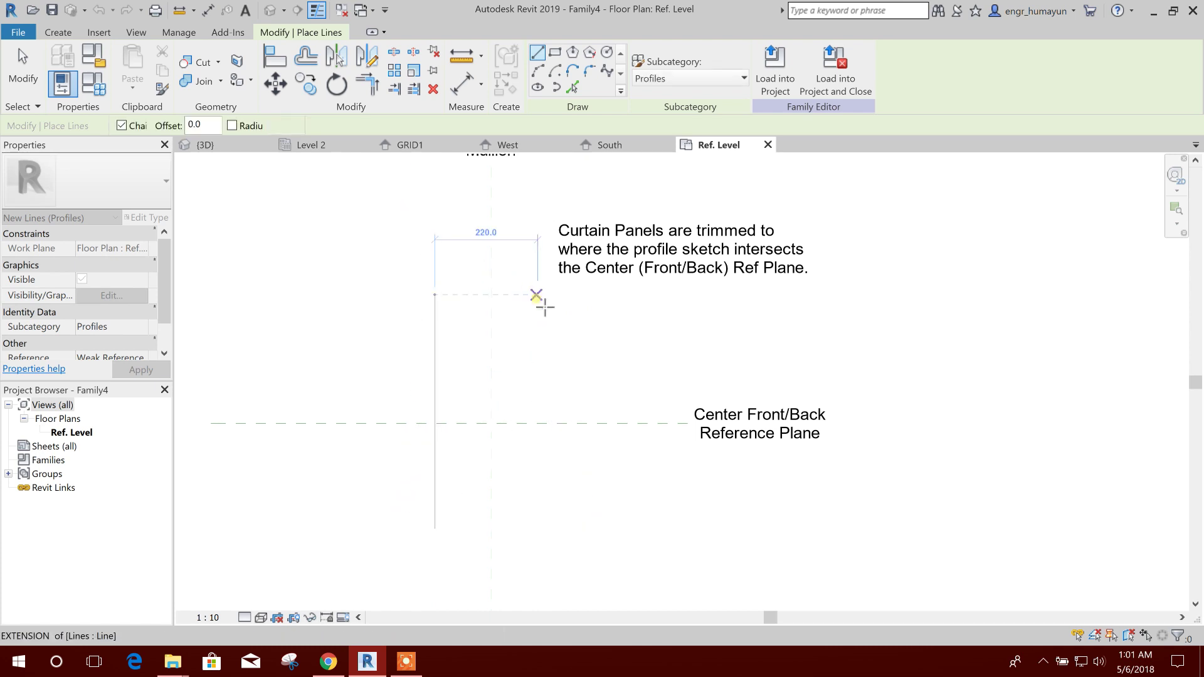
{"action": "left_click", "coordinate": [552, 305]}
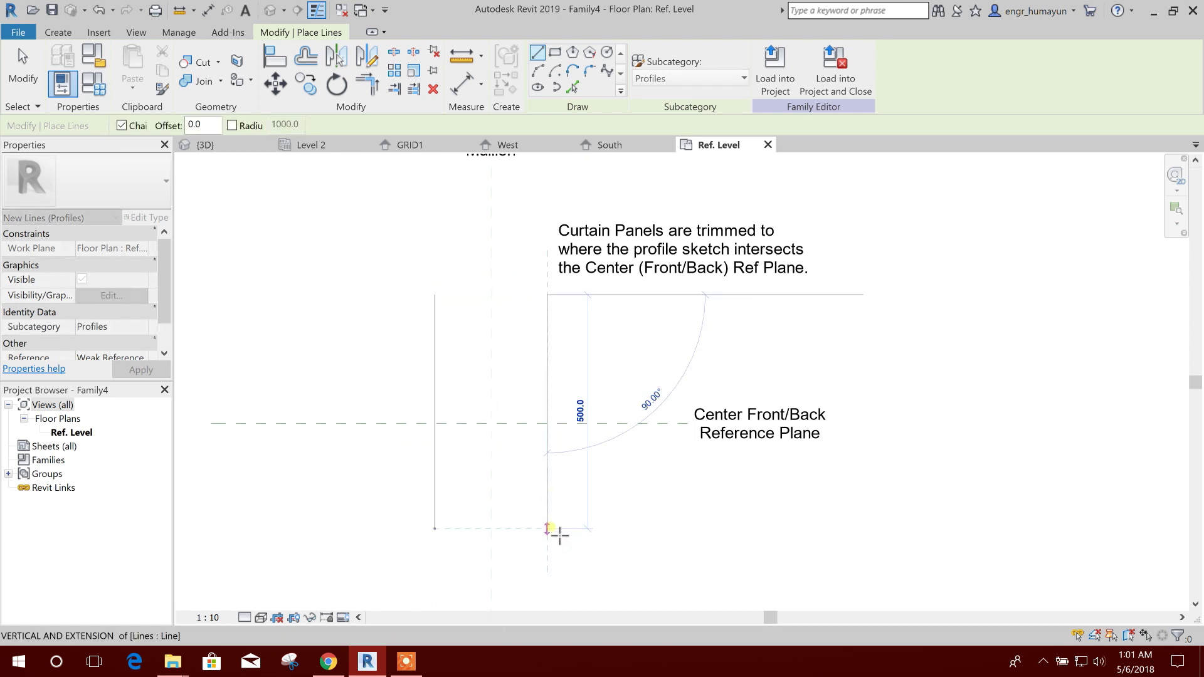
{"action": "left_click", "coordinate": [560, 533]}
{"action": "key", "text": "Escape"}
{"action": "key", "text": "Escape"}
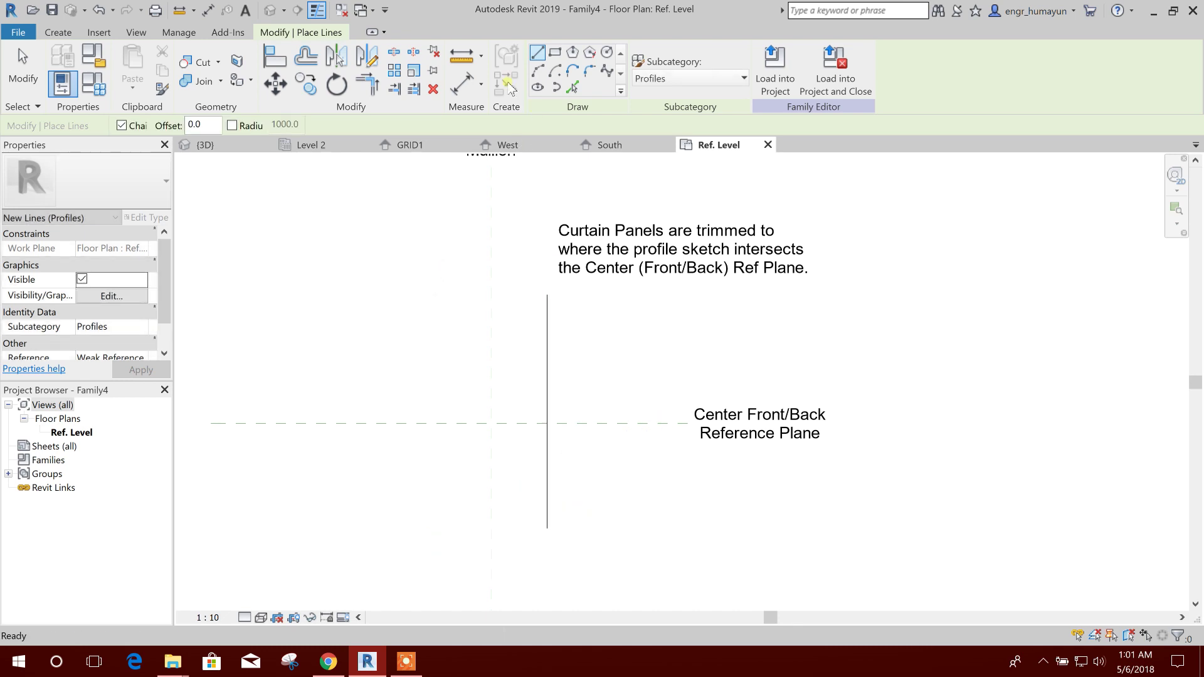
- Dimension left line, centre plane and right line, and make the segments equal (EQ)
{"action": "left_click", "coordinate": [463, 84]}
{"action": "left_click", "coordinate": [436, 329]}
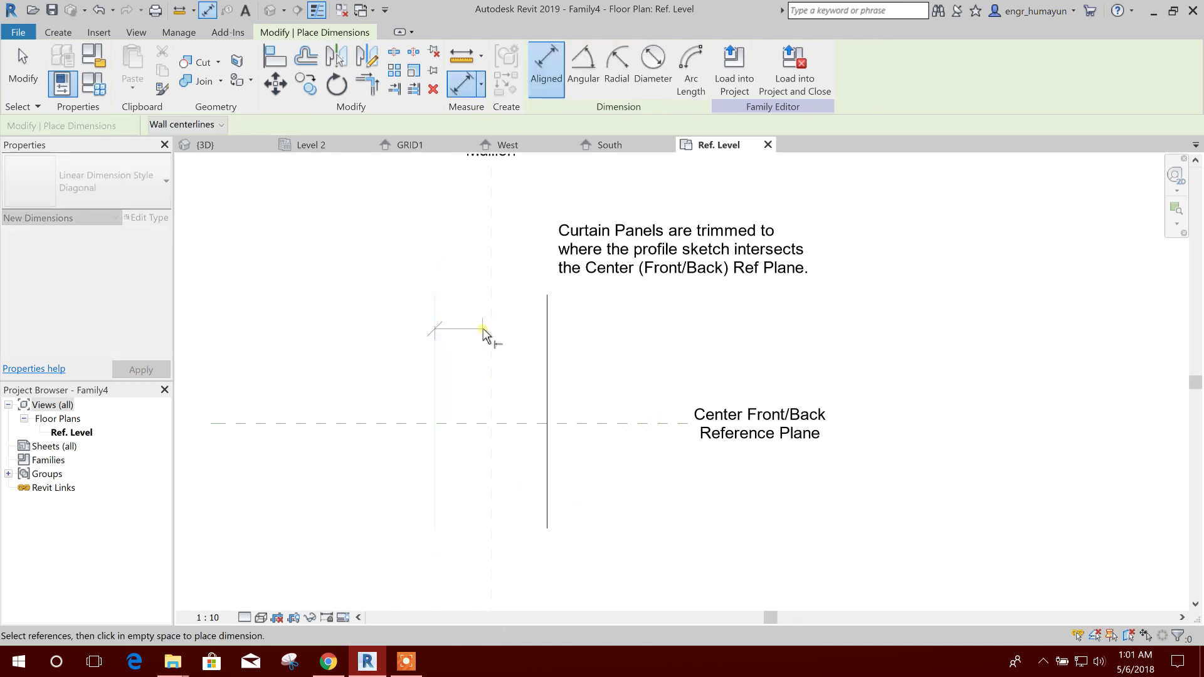
{"action": "left_click", "coordinate": [491, 326]}
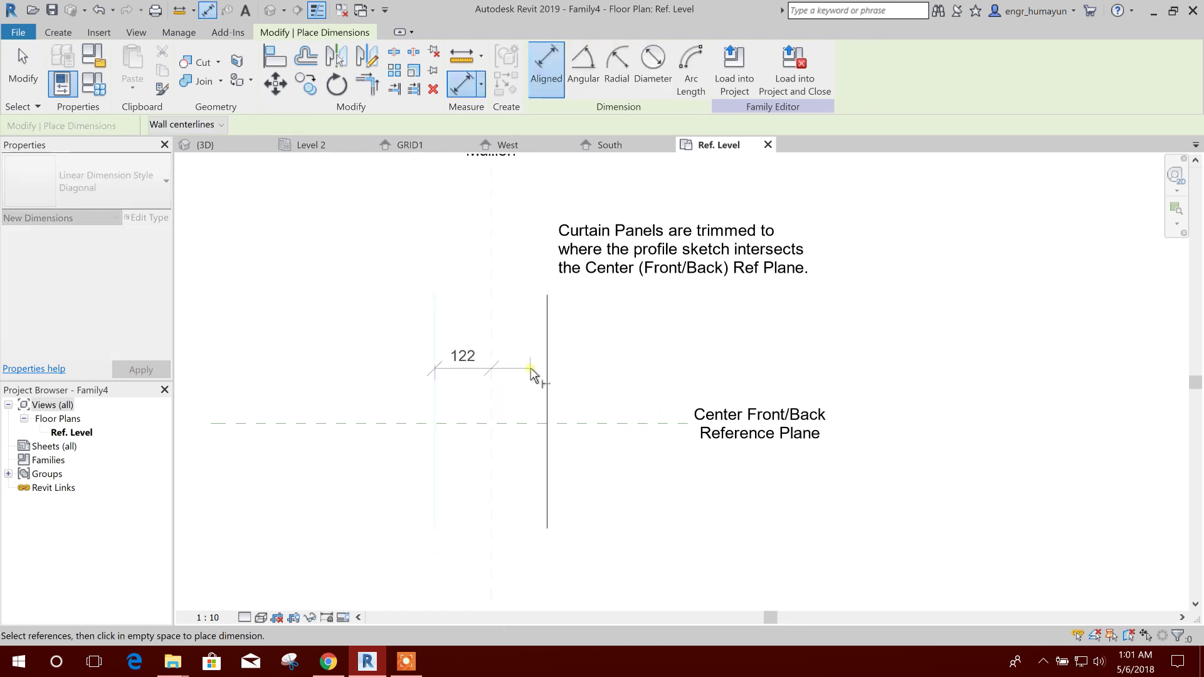
{"action": "left_click", "coordinate": [547, 333]}
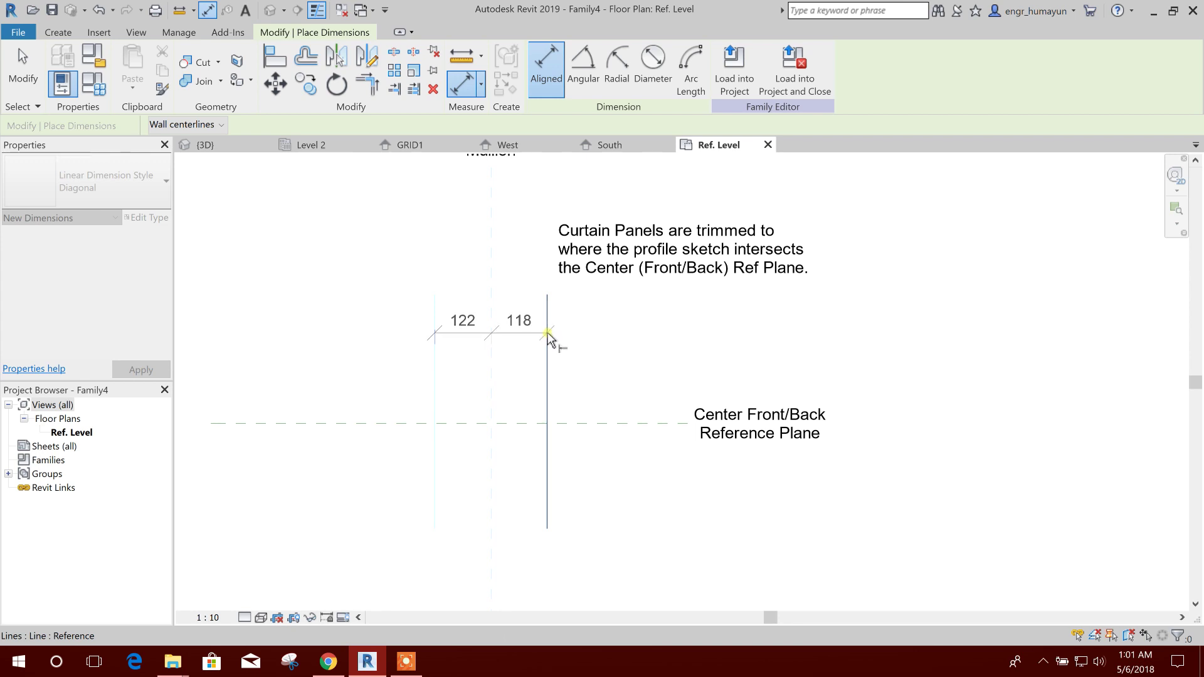
{"action": "left_click", "coordinate": [505, 301]}
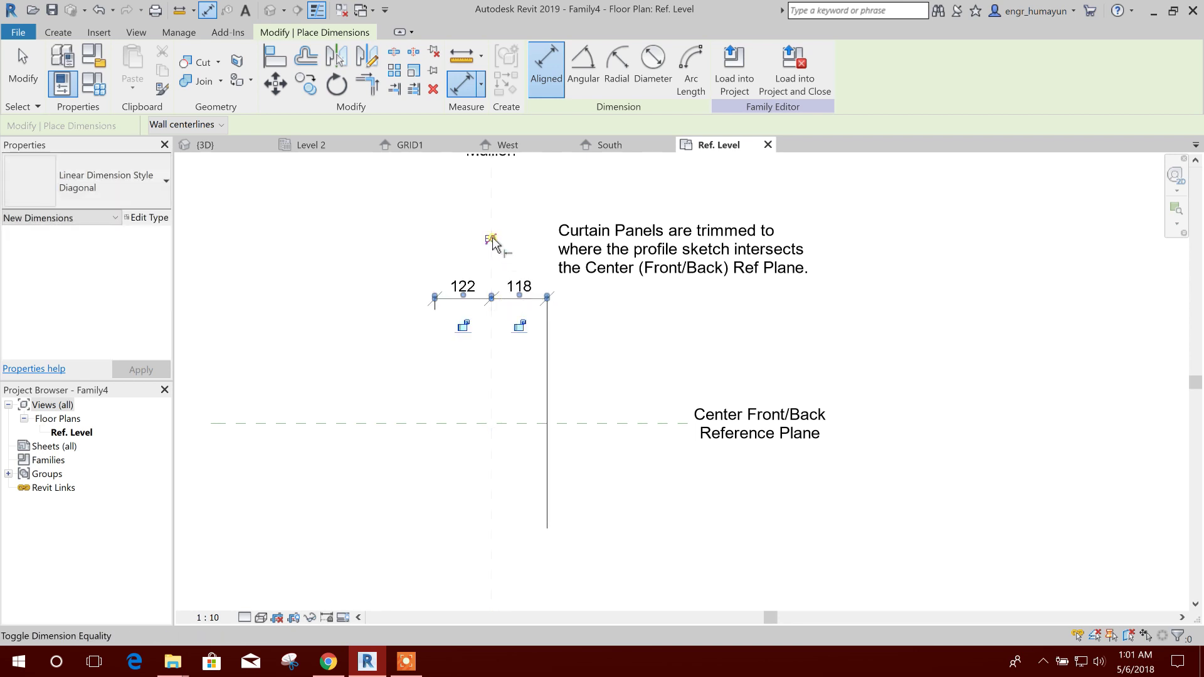
{"action": "left_click", "coordinate": [491, 239]}
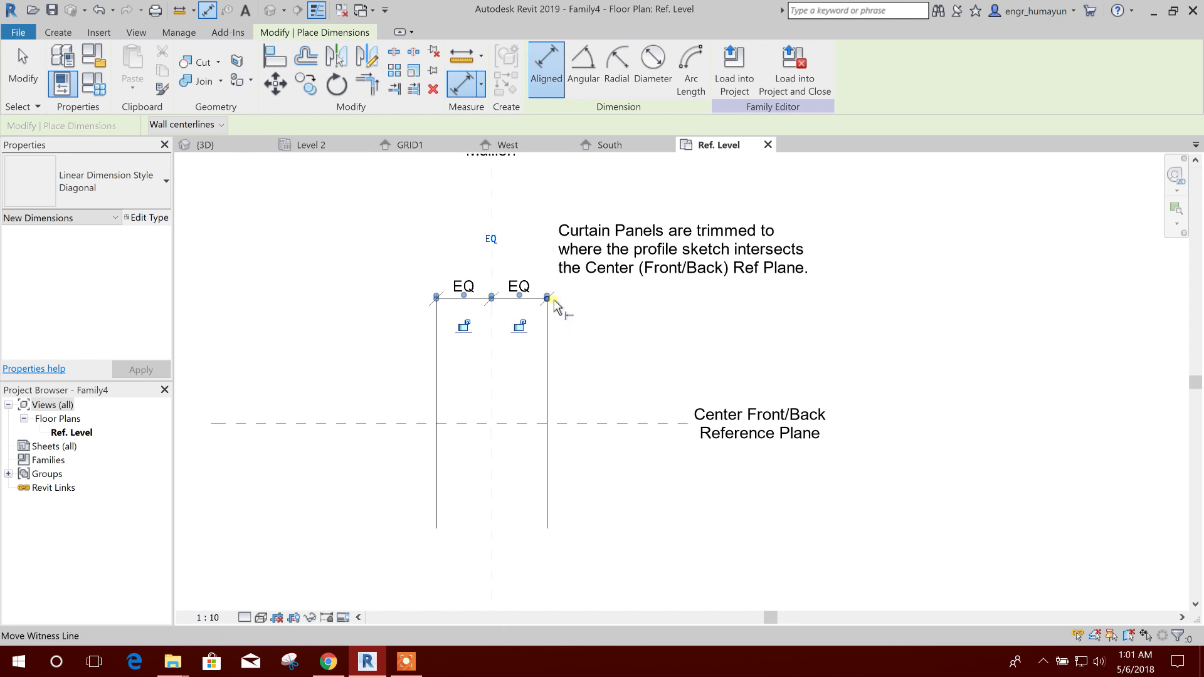
- Dimension the left line to the centre plane and change the 118 distance to 120
{"action": "middle_click_drag", "start_coordinate": [598, 337], "coordinate": [621, 317]}
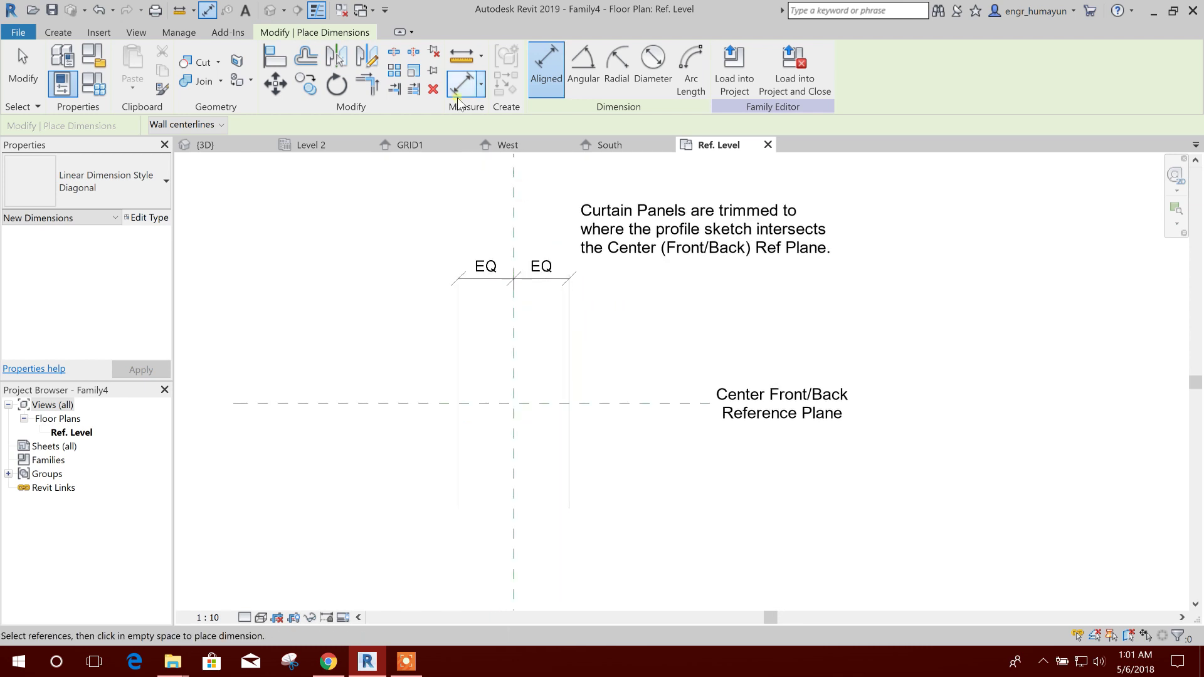
{"action": "left_click", "coordinate": [461, 306]}
{"action": "left_click", "coordinate": [514, 309]}
{"action": "left_click", "coordinate": [496, 254]}
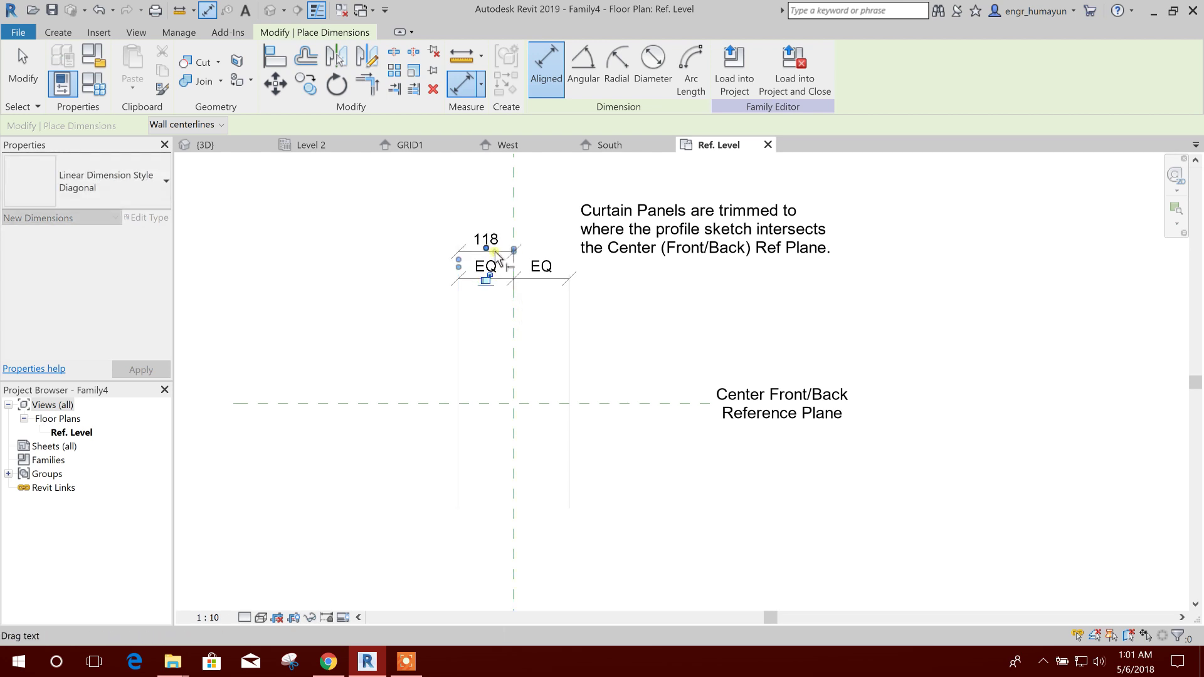
{"action": "key", "text": "Escape"}
{"action": "key", "text": "Escape"}
{"action": "left_click", "coordinate": [513, 311]}
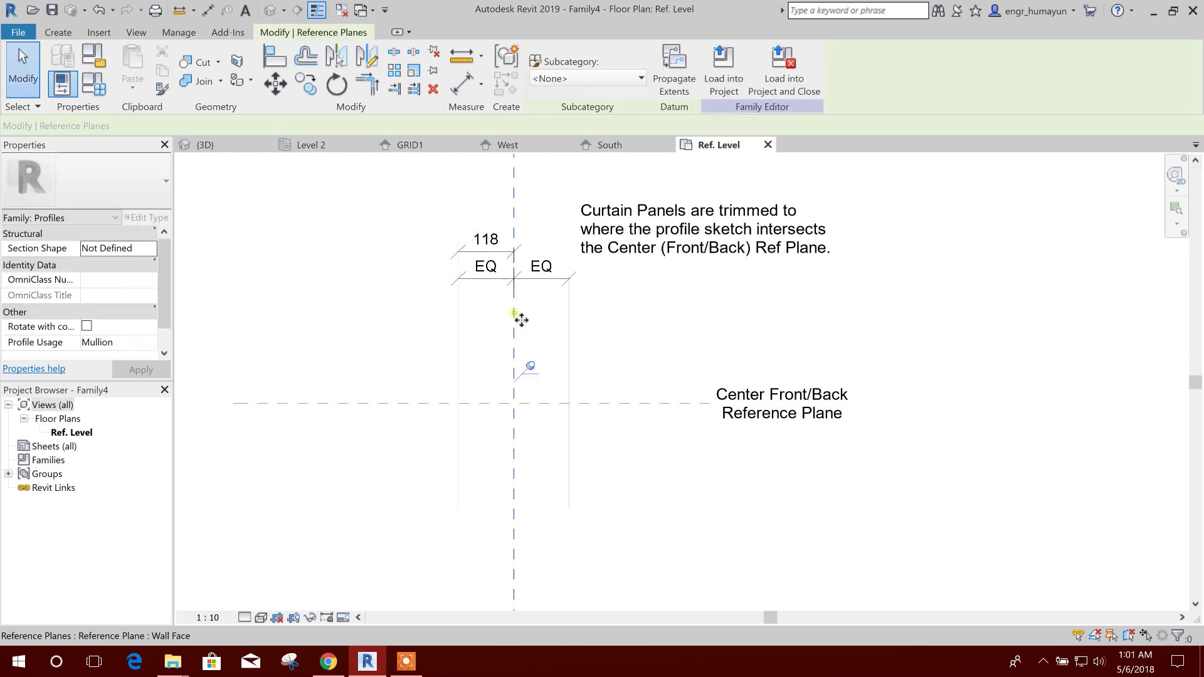
{"action": "left_click", "coordinate": [505, 254]}
{"action": "key", "text": "Escape"}
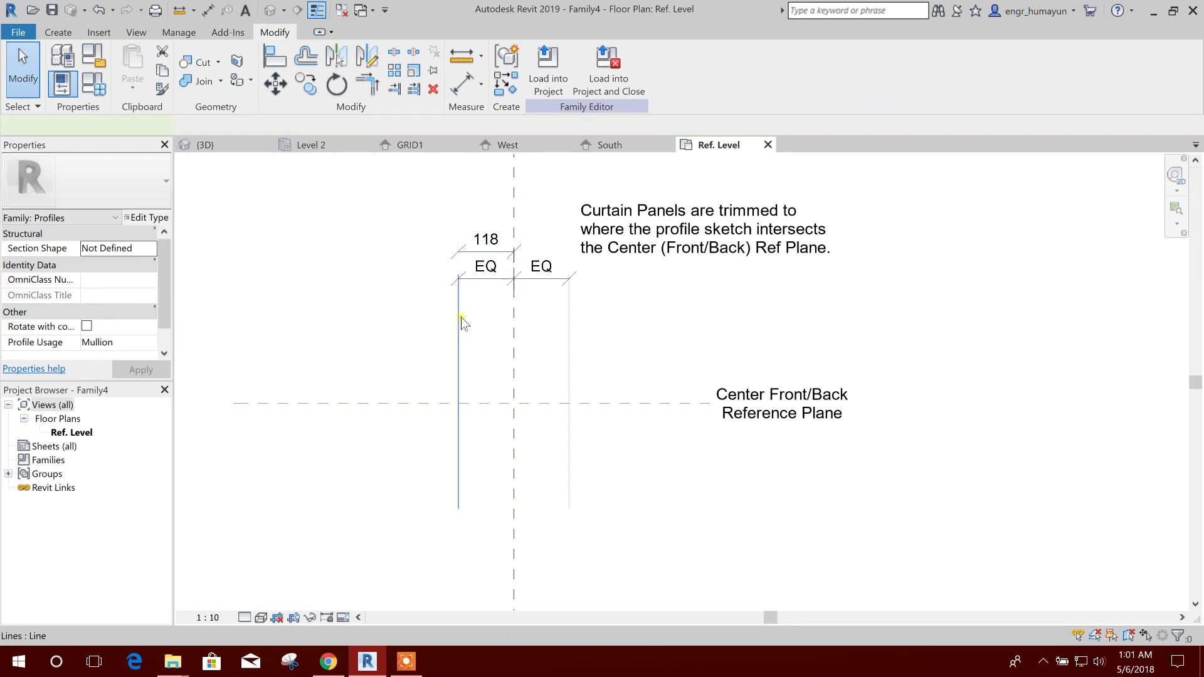
{"action": "left_click", "coordinate": [460, 323]}
{"action": "left_click", "coordinate": [486, 240]}
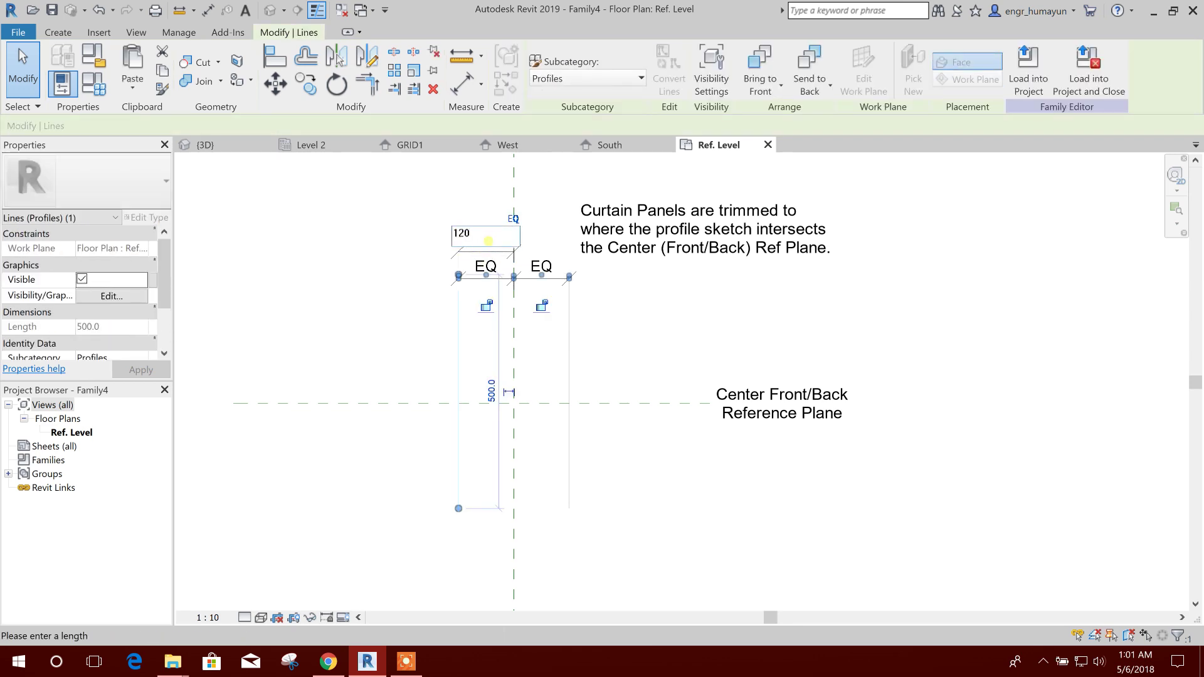
{"action": "key", "text": "Return"}
{"action": "left_click", "coordinate": [412, 266]}
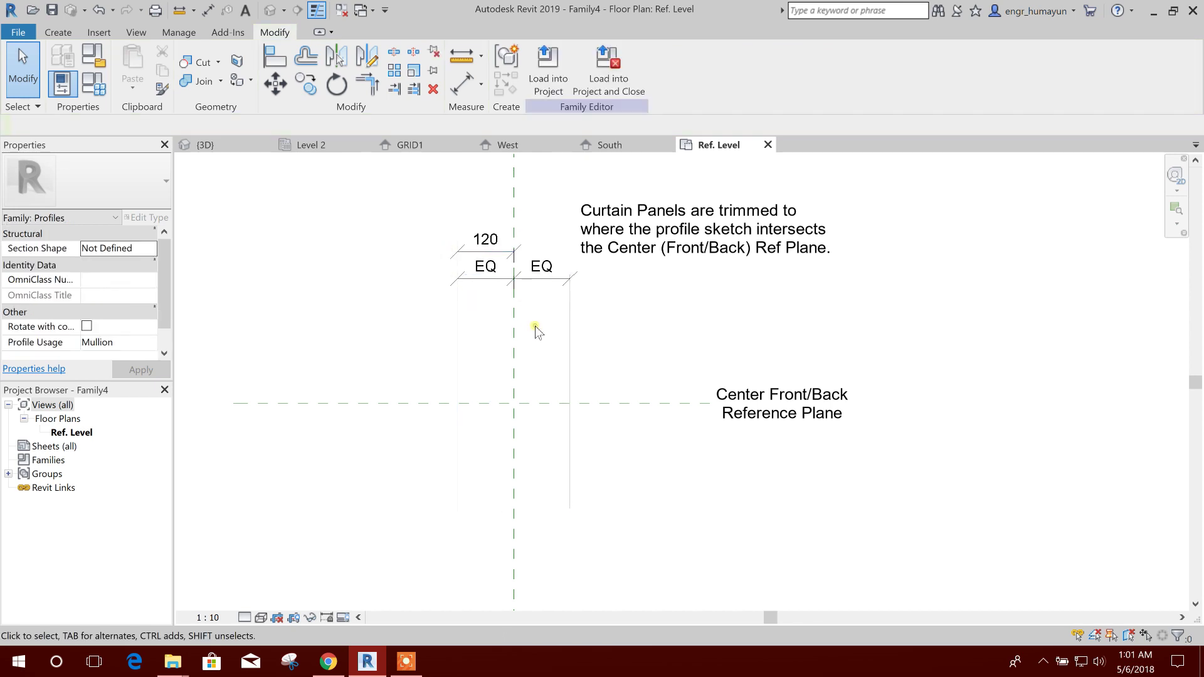
- Draw a Start-End-Radius arc from the left line to the centre plane, bulging upward
{"action": "middle_click_drag", "start_coordinate": [554, 331], "coordinate": [554, 308]}
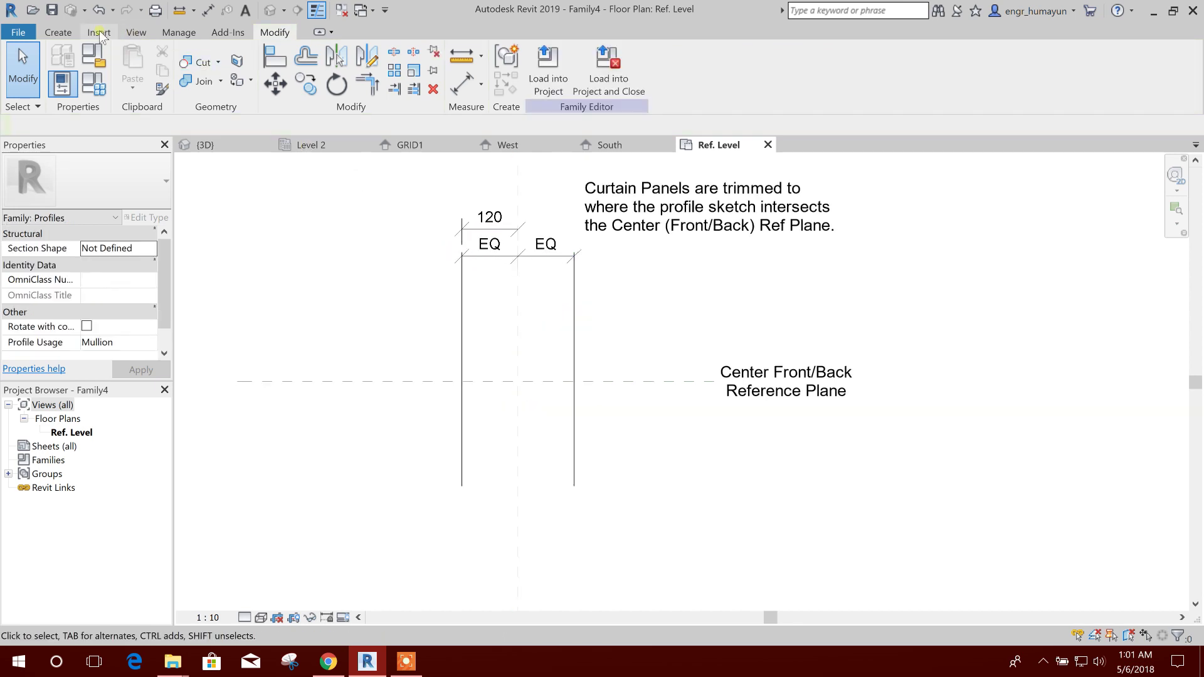
{"action": "left_click", "coordinate": [58, 32]}
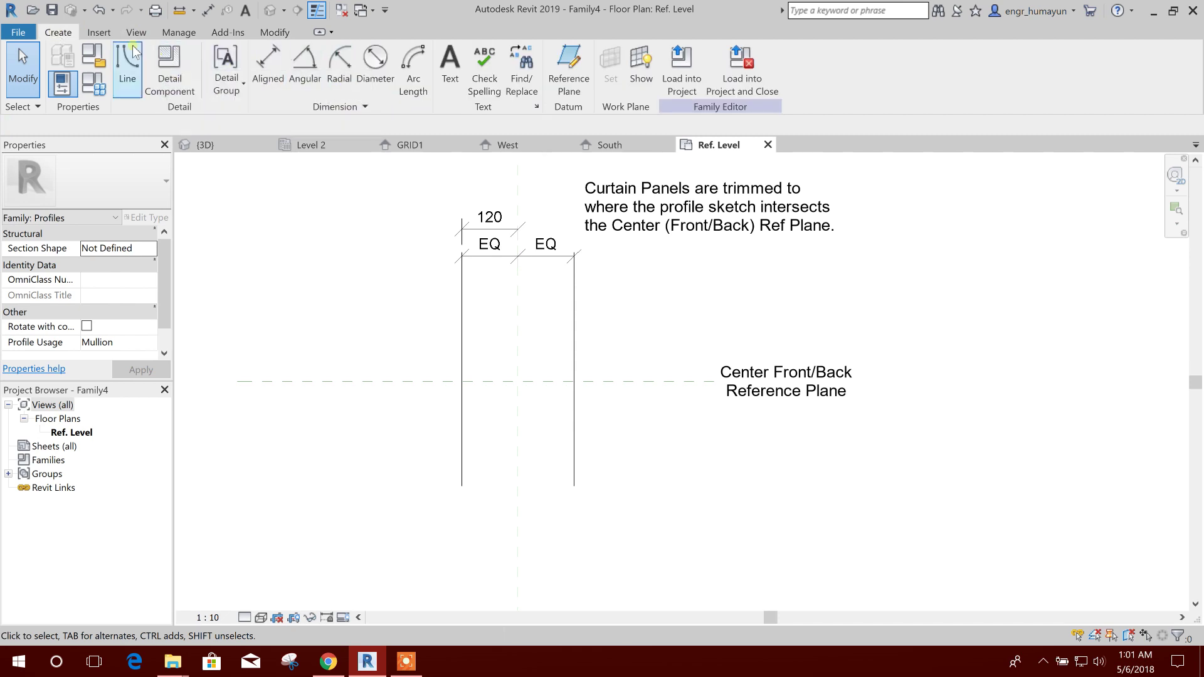
{"action": "left_click", "coordinate": [128, 66]}
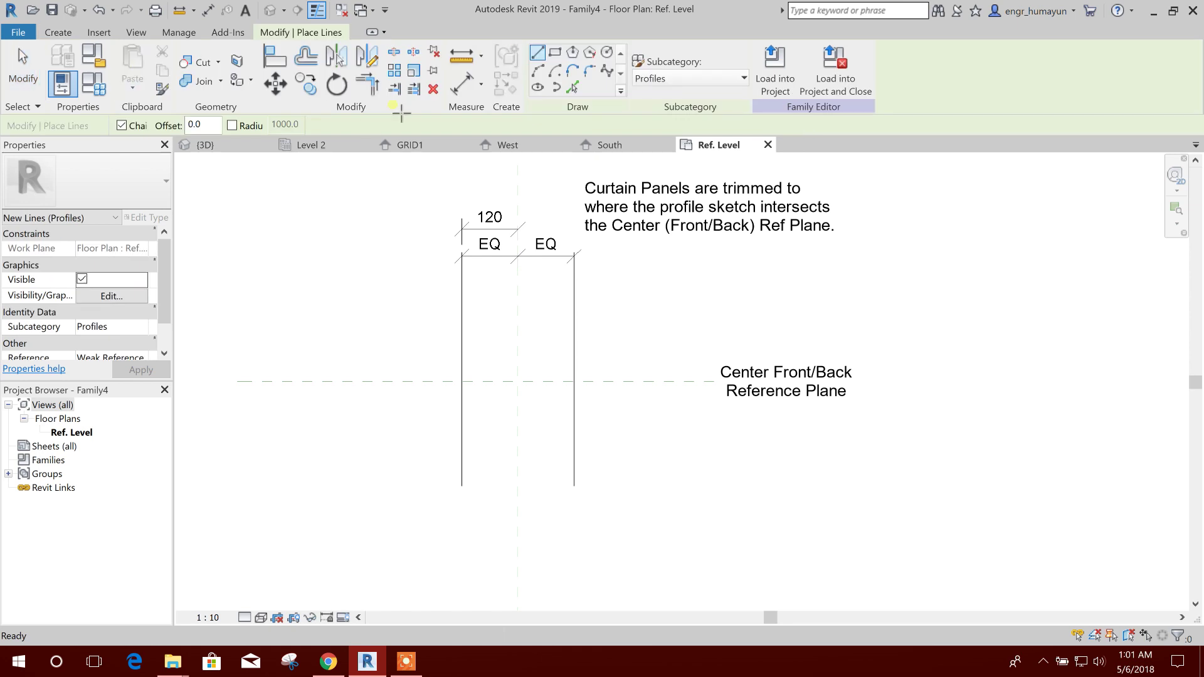
{"action": "left_click", "coordinate": [545, 72]}
{"action": "scroll", "coordinate": [476, 395], "scroll_direction": "up", "scroll_amount": 3}
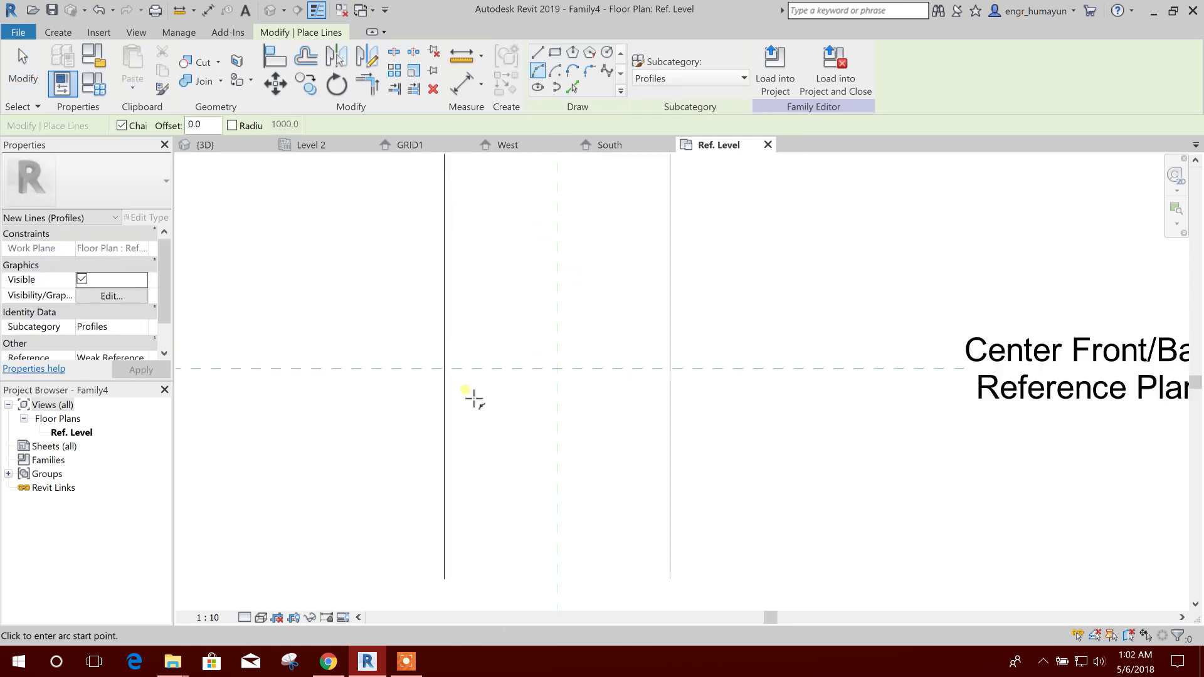
{"action": "left_click", "coordinate": [446, 369]}
{"action": "left_click", "coordinate": [557, 370]}
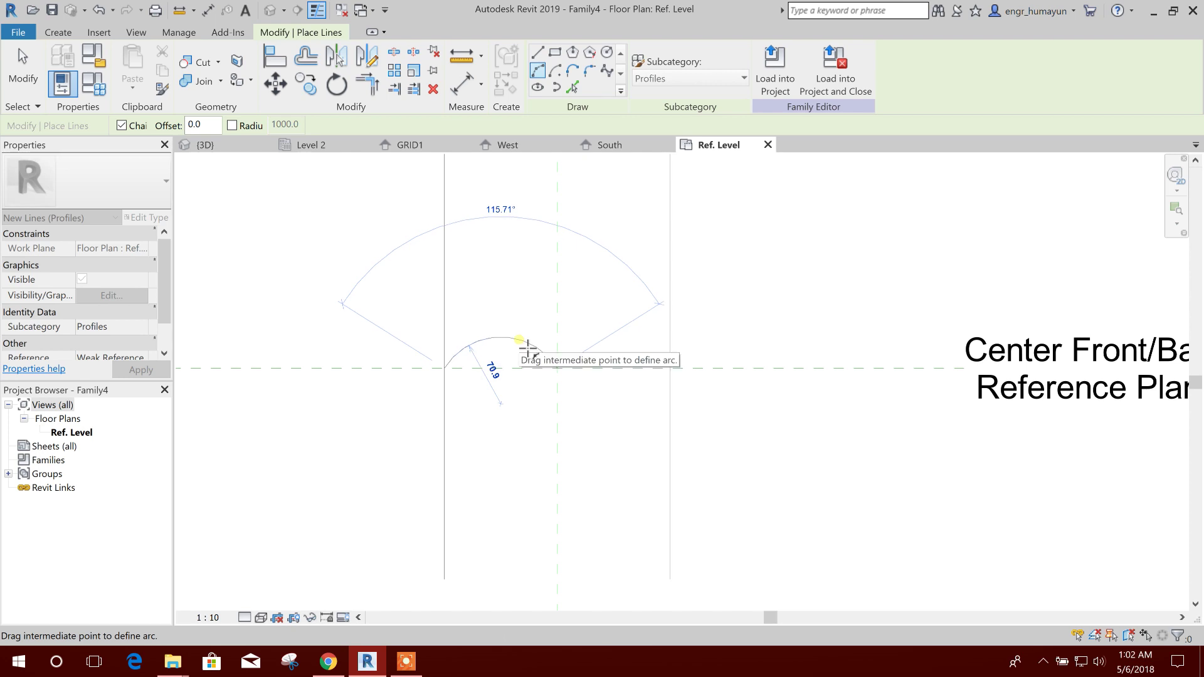
{"action": "left_click", "coordinate": [529, 349]}
{"action": "key", "text": "Escape"}
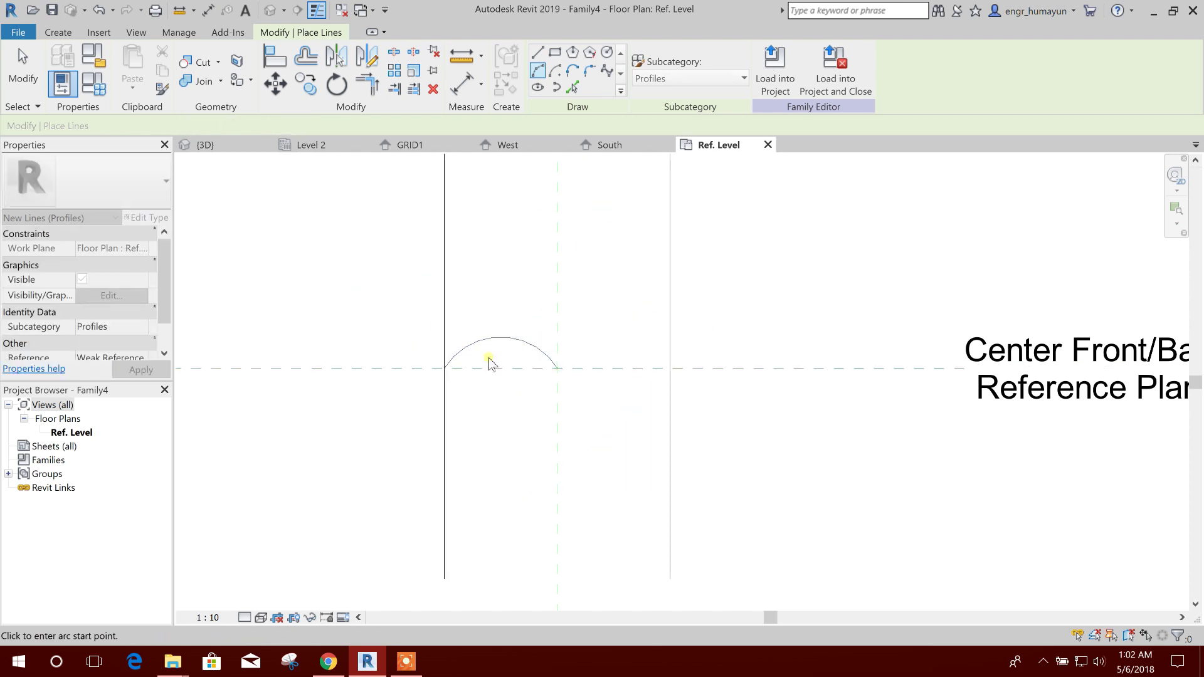
{"action": "key", "text": "Escape"}
- Set the arc's radius to 80
{"action": "left_click", "coordinate": [495, 340]}
{"action": "left_click", "coordinate": [491, 376]}
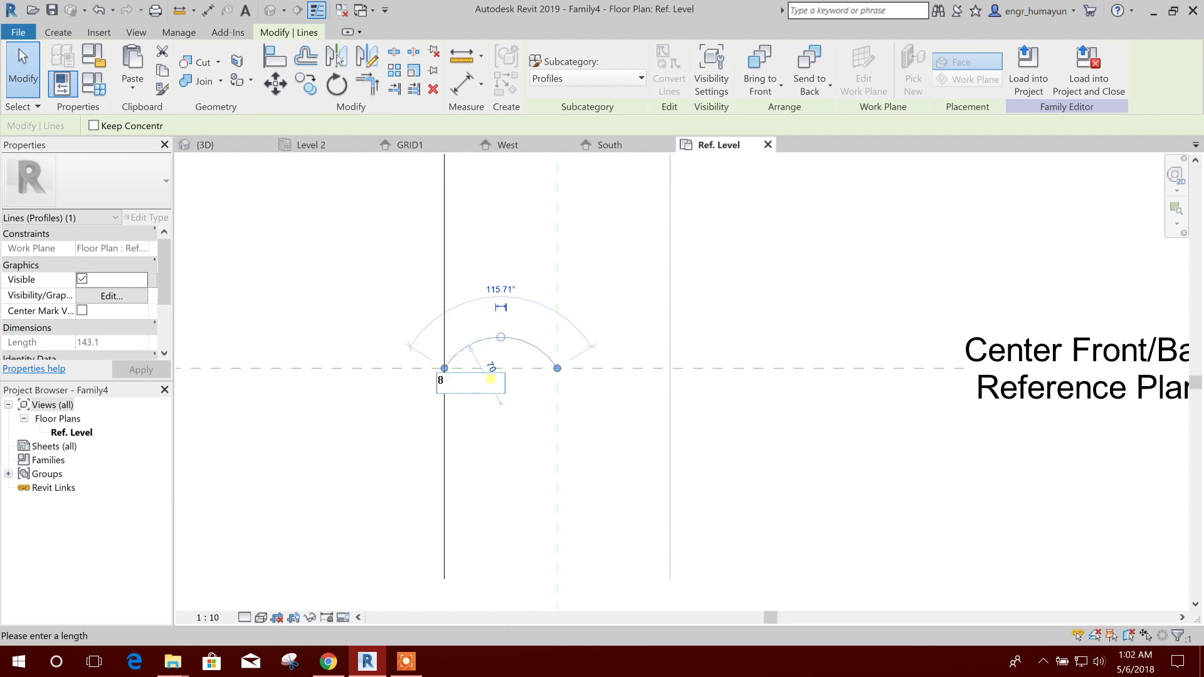
{"action": "key", "text": "Return"}
- Give the first arc an 80 radius and switch to Start-End-Radius arc drawing
{"action": "left_click", "coordinate": [746, 309]}
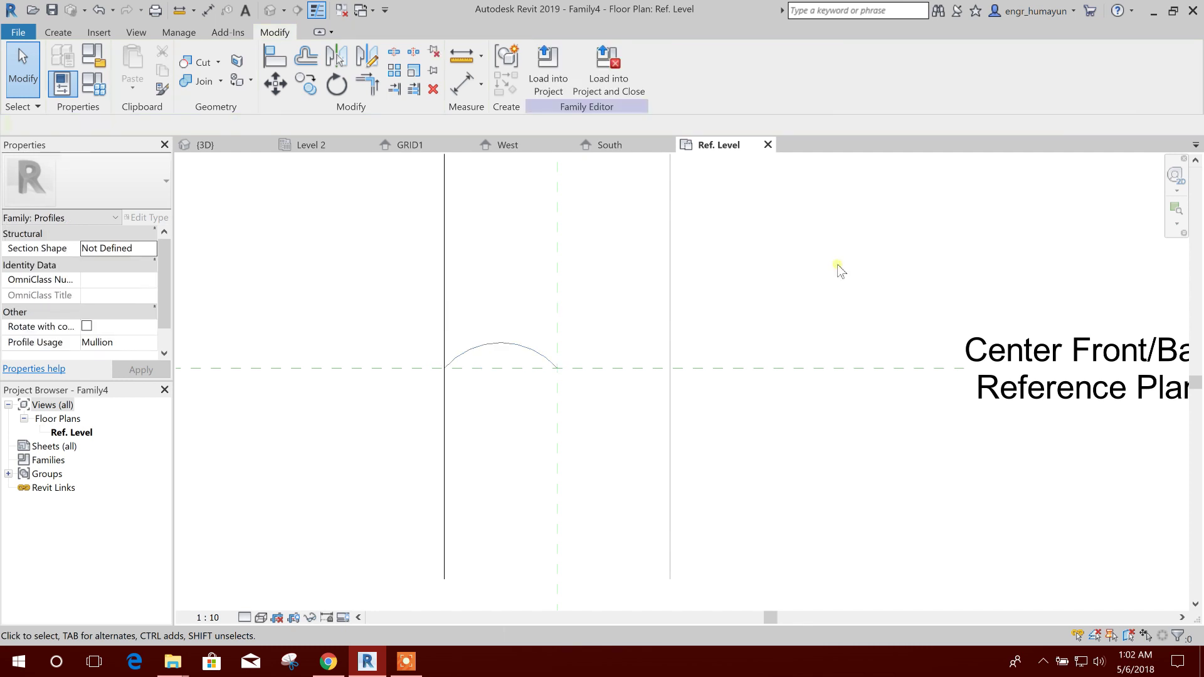
{"action": "middle_click_drag", "start_coordinate": [768, 280], "coordinate": [725, 283]}
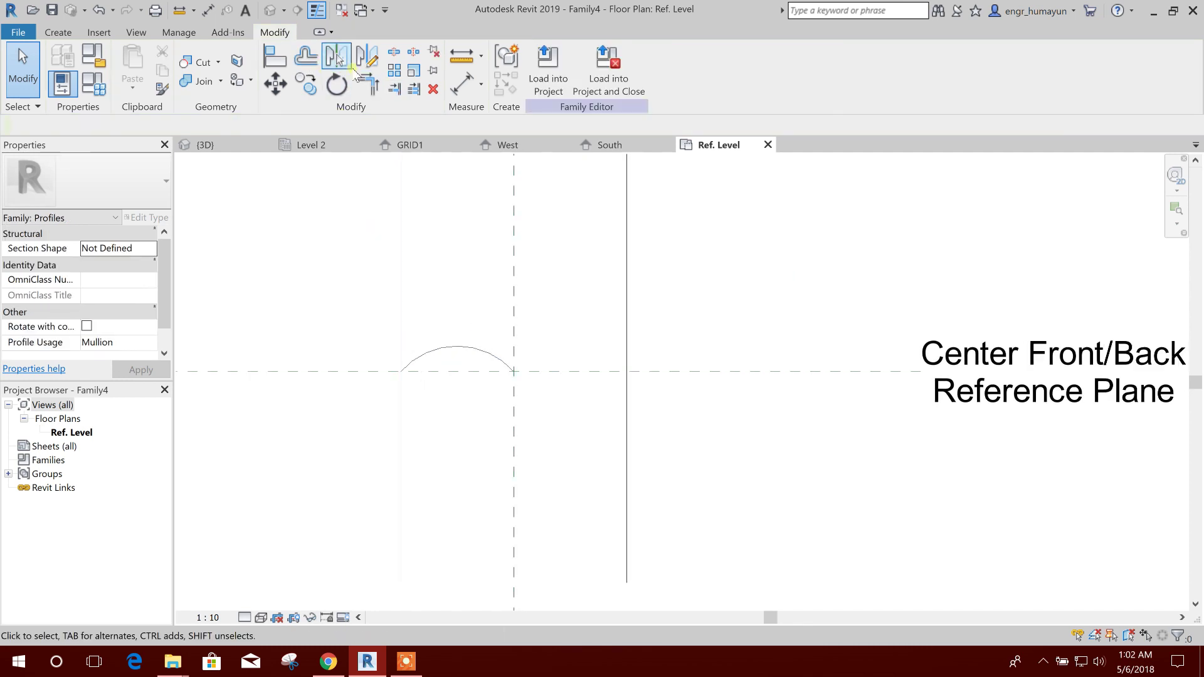
{"action": "left_click", "coordinate": [59, 32]}
{"action": "left_click", "coordinate": [129, 65]}
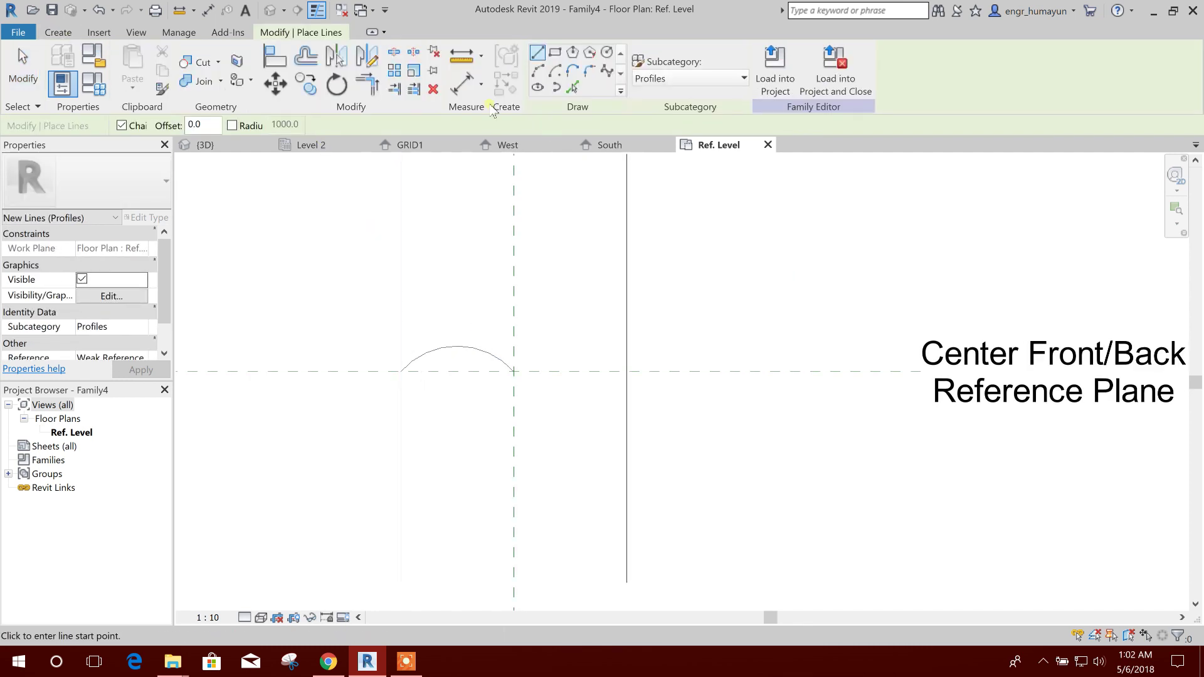
{"action": "left_click", "coordinate": [538, 72]}
- Draw a second arc from the first arc's end down to the right vertical line, forming an S-wave
{"action": "scroll", "coordinate": [558, 403], "scroll_direction": "up", "scroll_amount": 2}
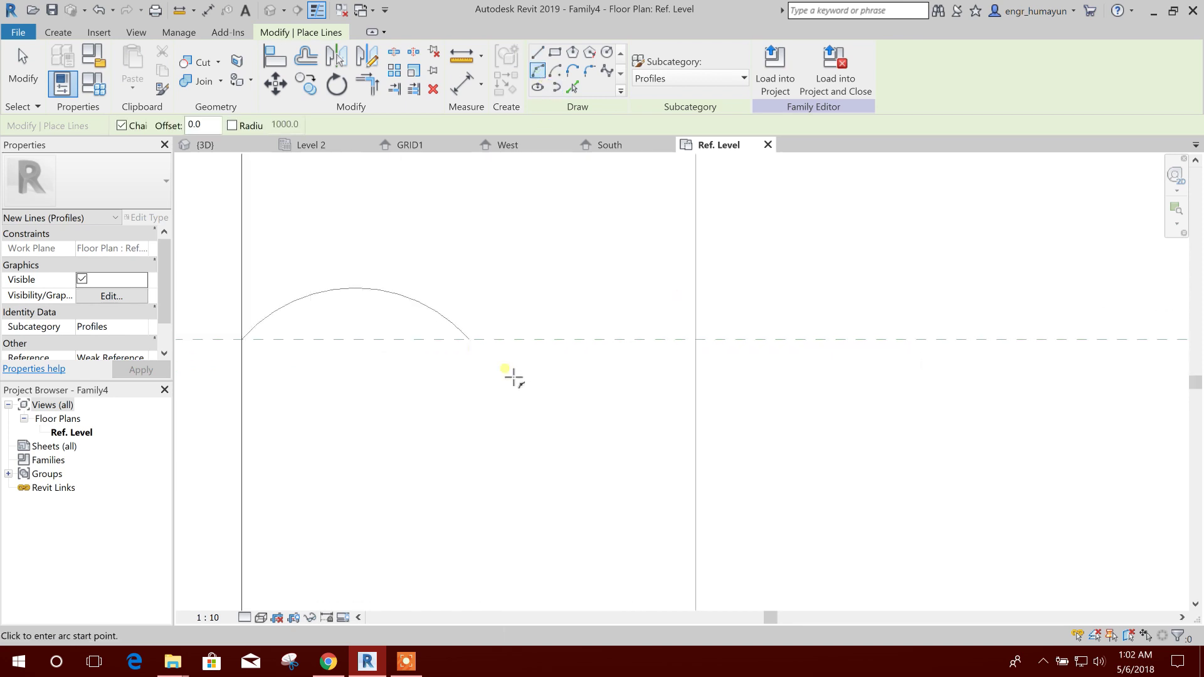
{"action": "left_click", "coordinate": [469, 340]}
{"action": "left_click", "coordinate": [696, 339]}
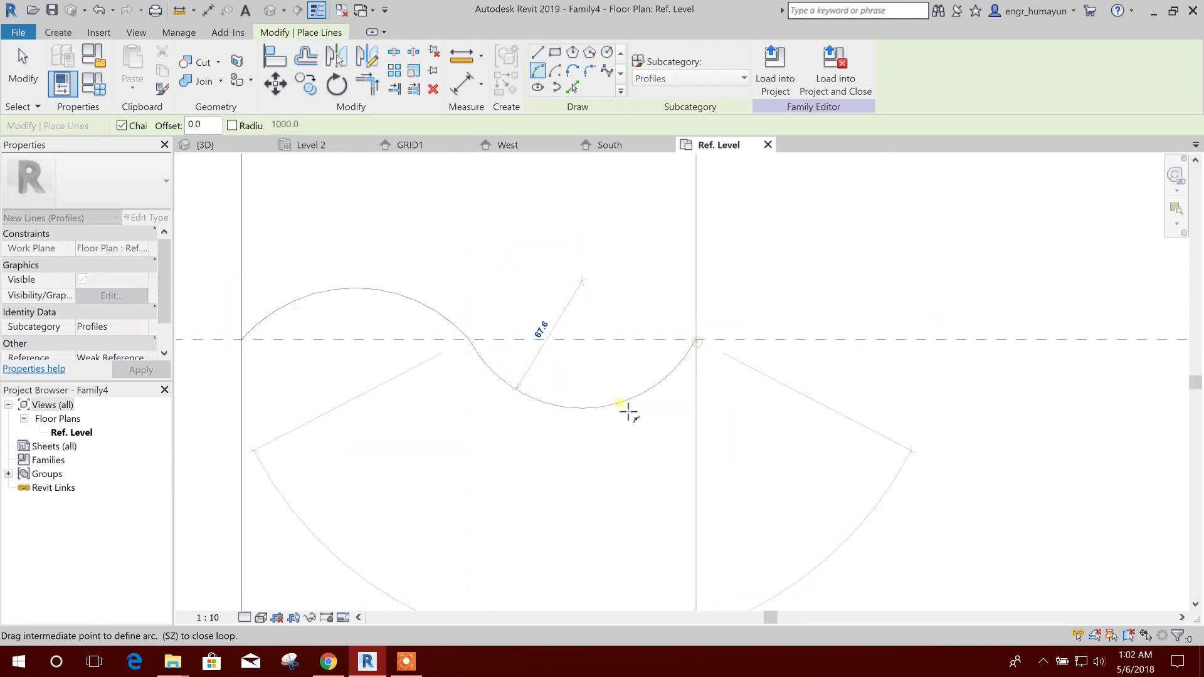
{"action": "left_click", "coordinate": [596, 408]}
{"action": "key", "text": "Escape"}
{"action": "key", "text": "Escape"}
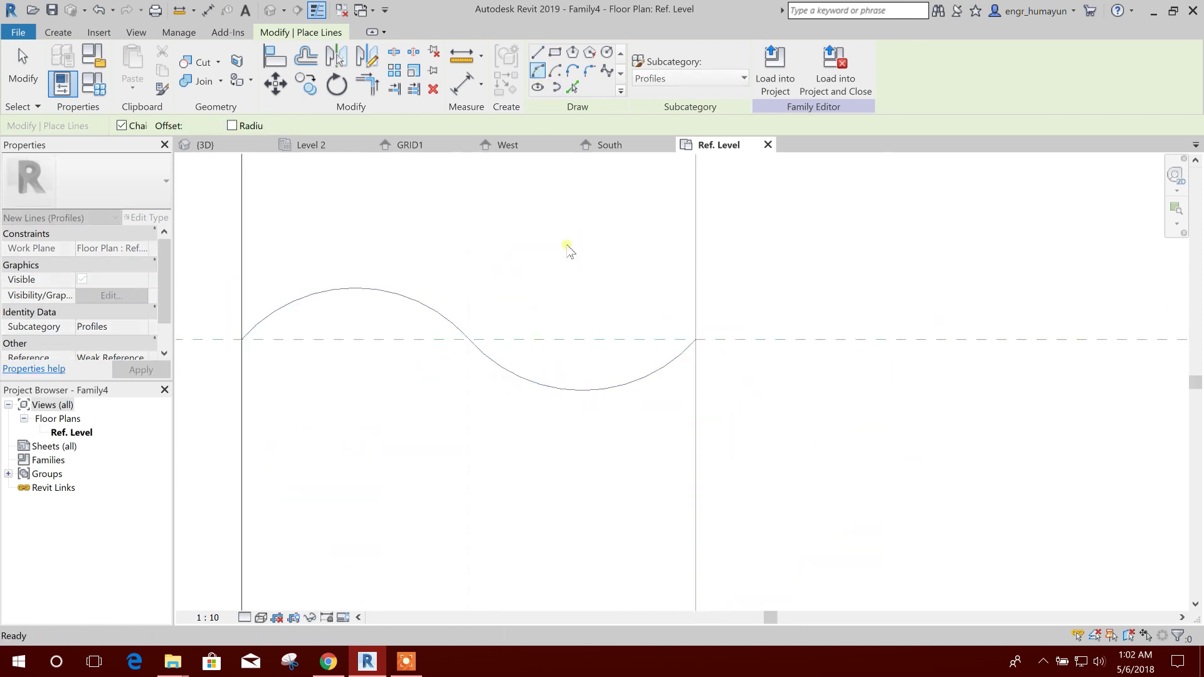
{"action": "scroll", "coordinate": [649, 340], "scroll_direction": "down", "scroll_amount": 3}
{"action": "scroll", "coordinate": [649, 340], "scroll_direction": "down", "scroll_amount": 1}
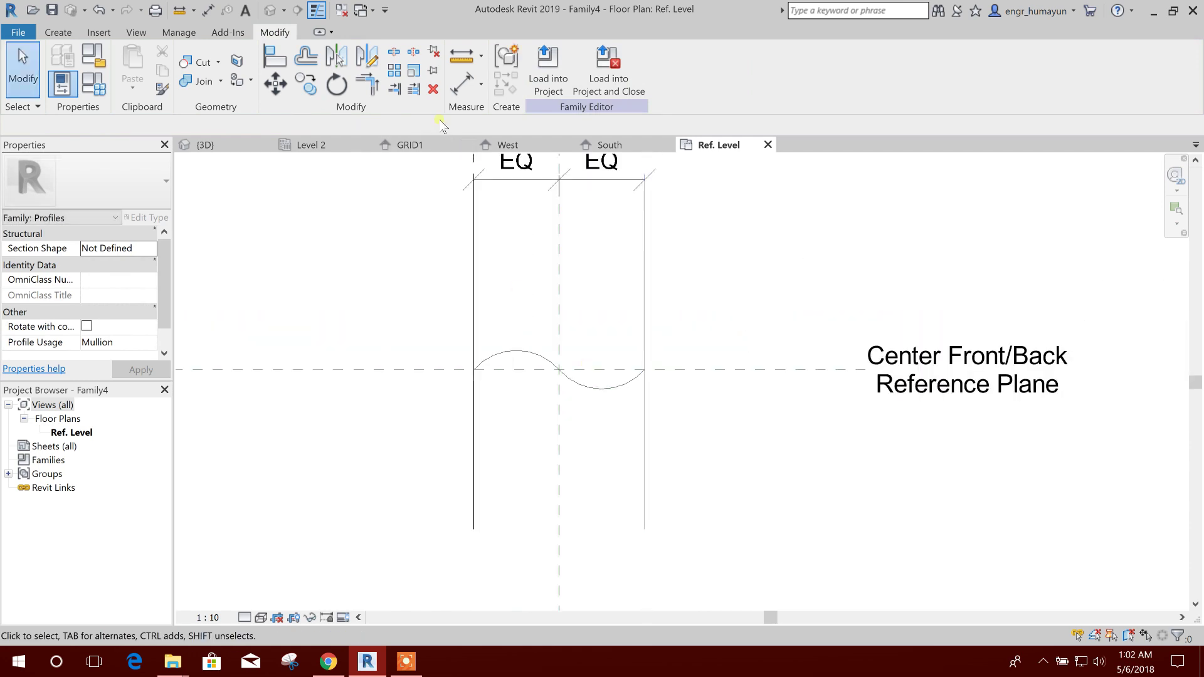
{"action": "left_click", "coordinate": [58, 32]}
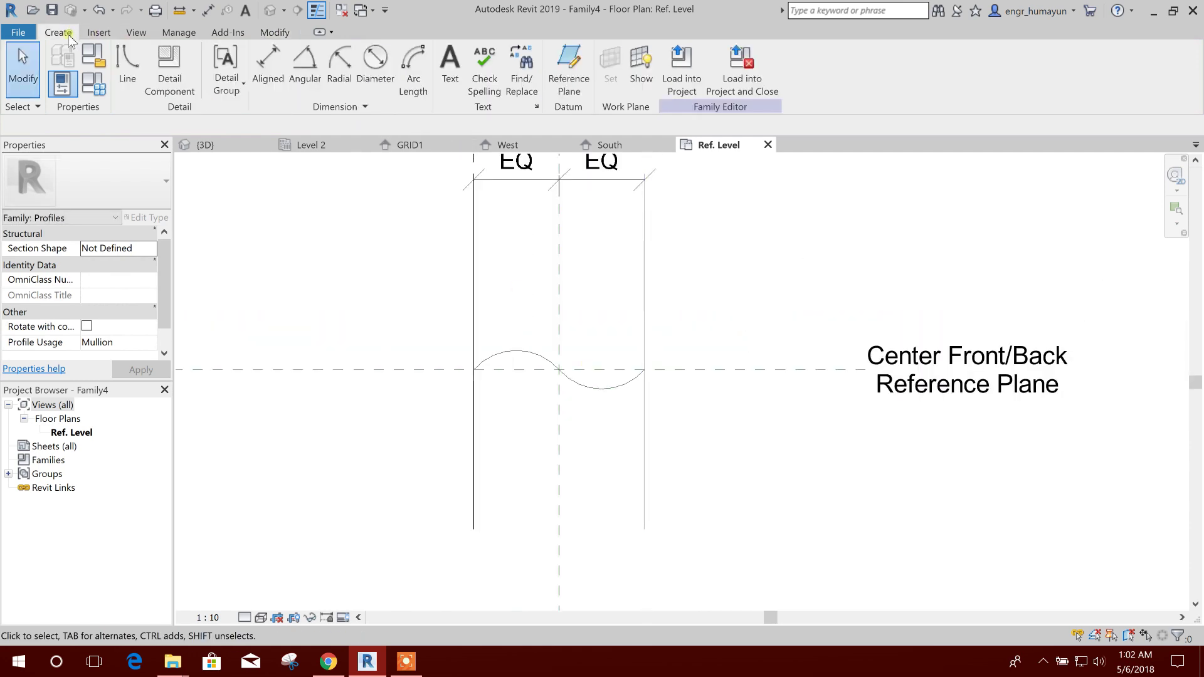
- Dismiss the sign-in popup and pick-line both wave arcs with a 3.0 offset
{"action": "left_click", "coordinate": [127, 68]}
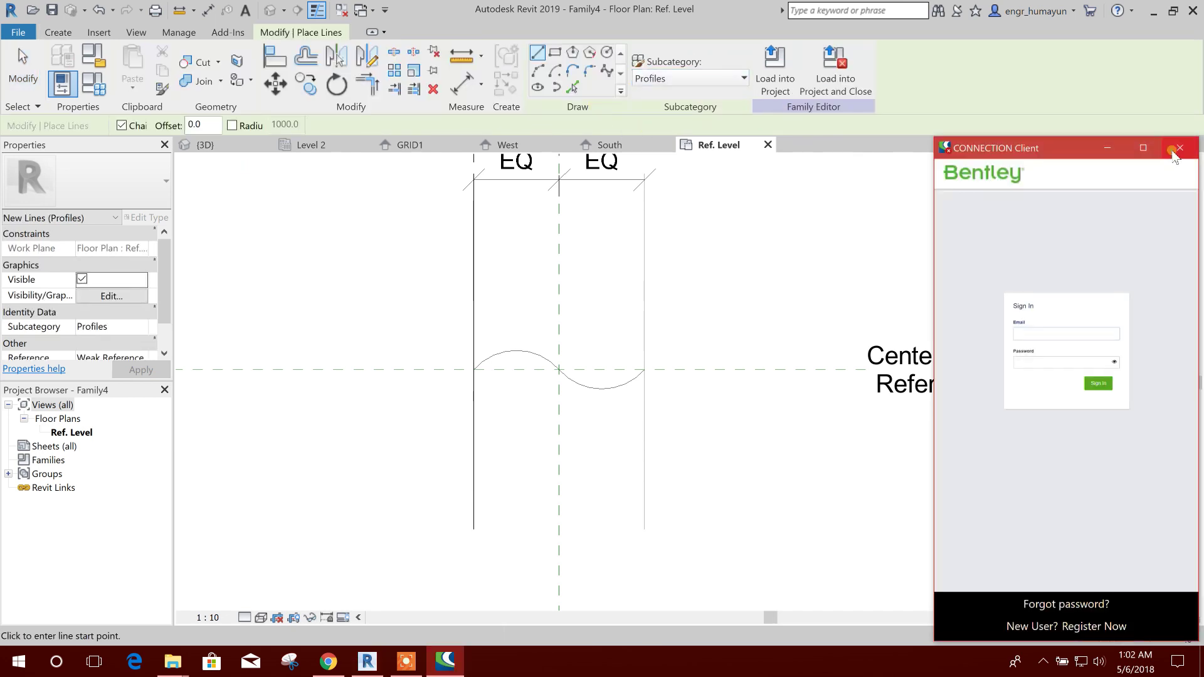
{"action": "left_click", "coordinate": [1180, 148]}
{"action": "left_click", "coordinate": [571, 87]}
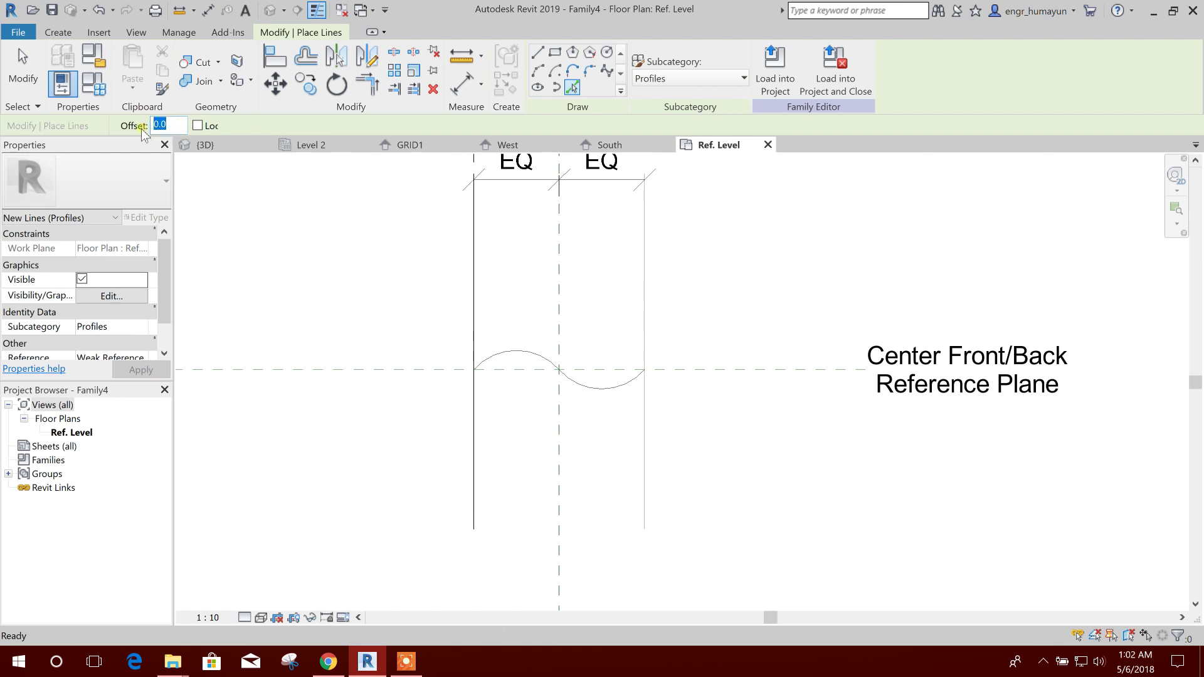
{"action": "type", "text": "3"}
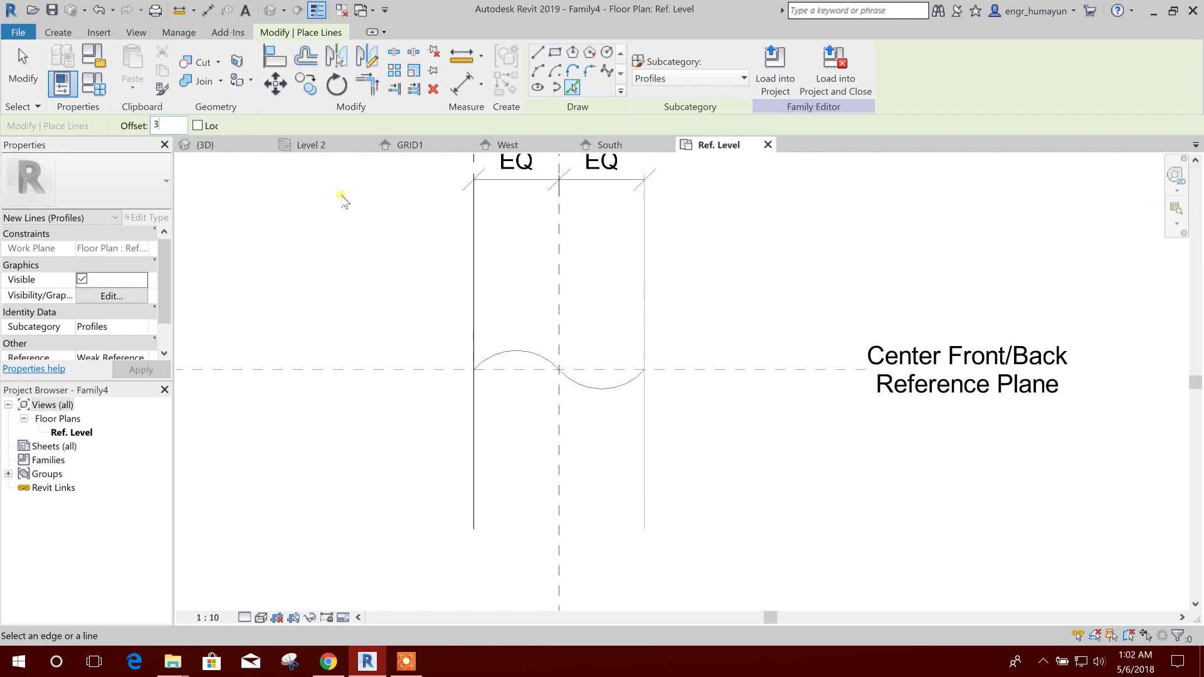
{"action": "scroll", "coordinate": [502, 376], "scroll_direction": "up", "scroll_amount": 3}
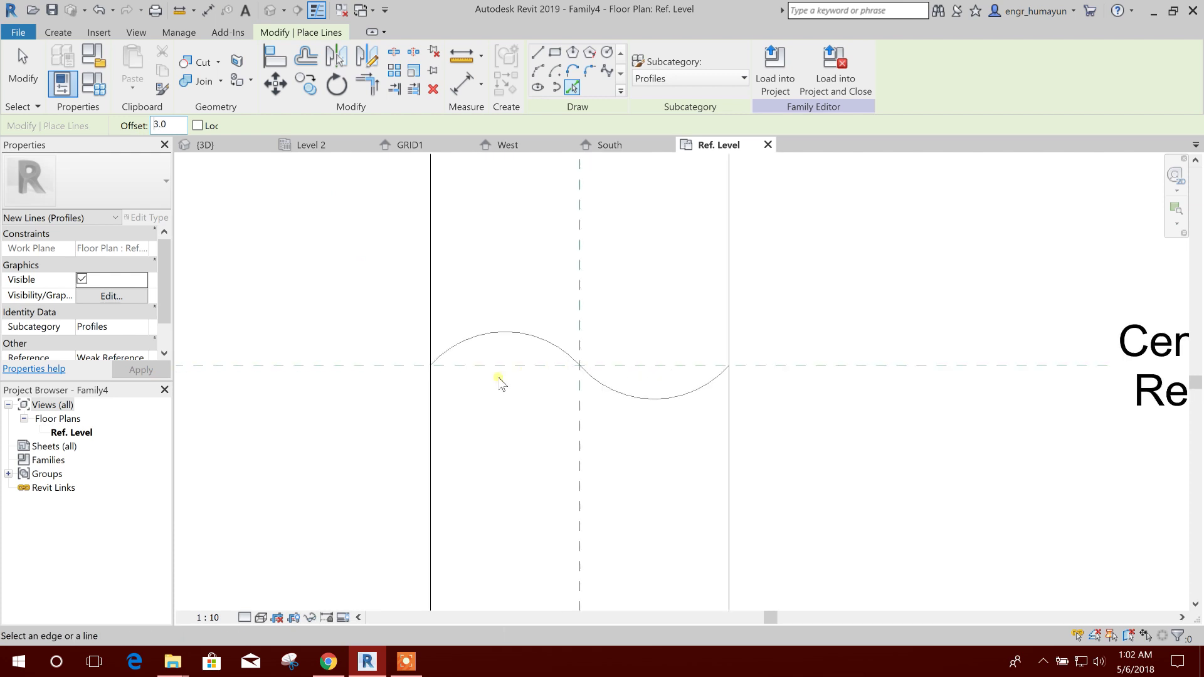
{"action": "left_click", "coordinate": [543, 331]}
{"action": "middle_click_drag", "start_coordinate": [558, 368], "coordinate": [499, 345]}
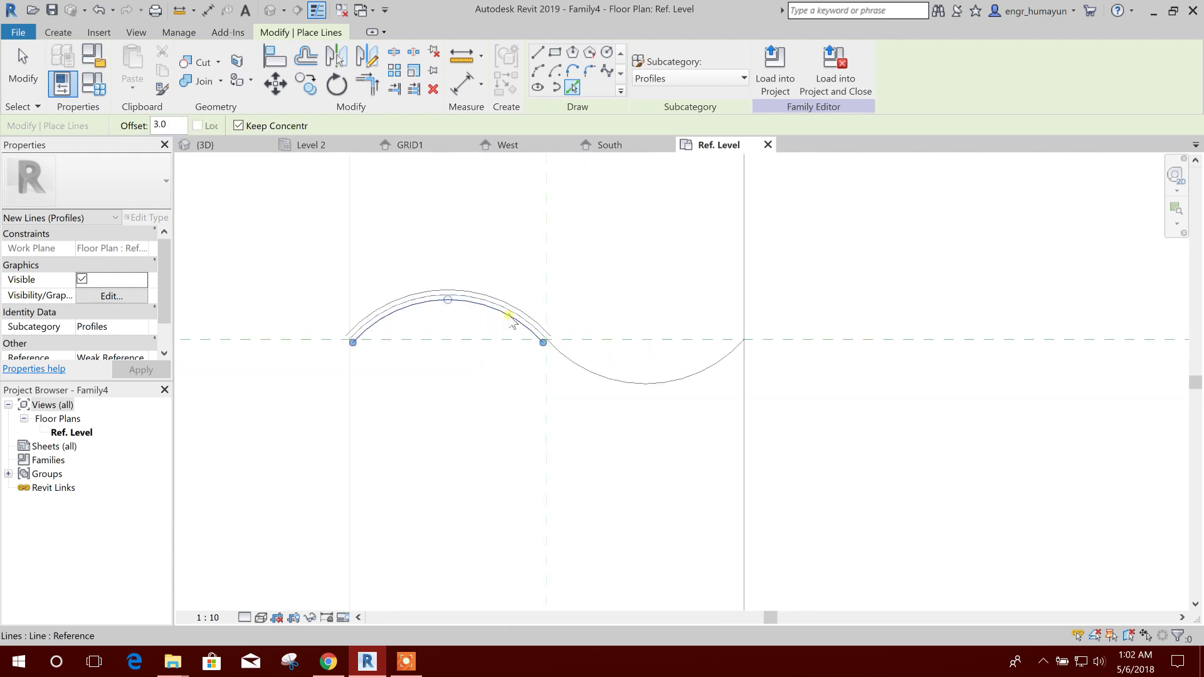
{"action": "scroll", "coordinate": [602, 389], "scroll_direction": "up", "scroll_amount": 2}
{"action": "left_click", "coordinate": [608, 374]}
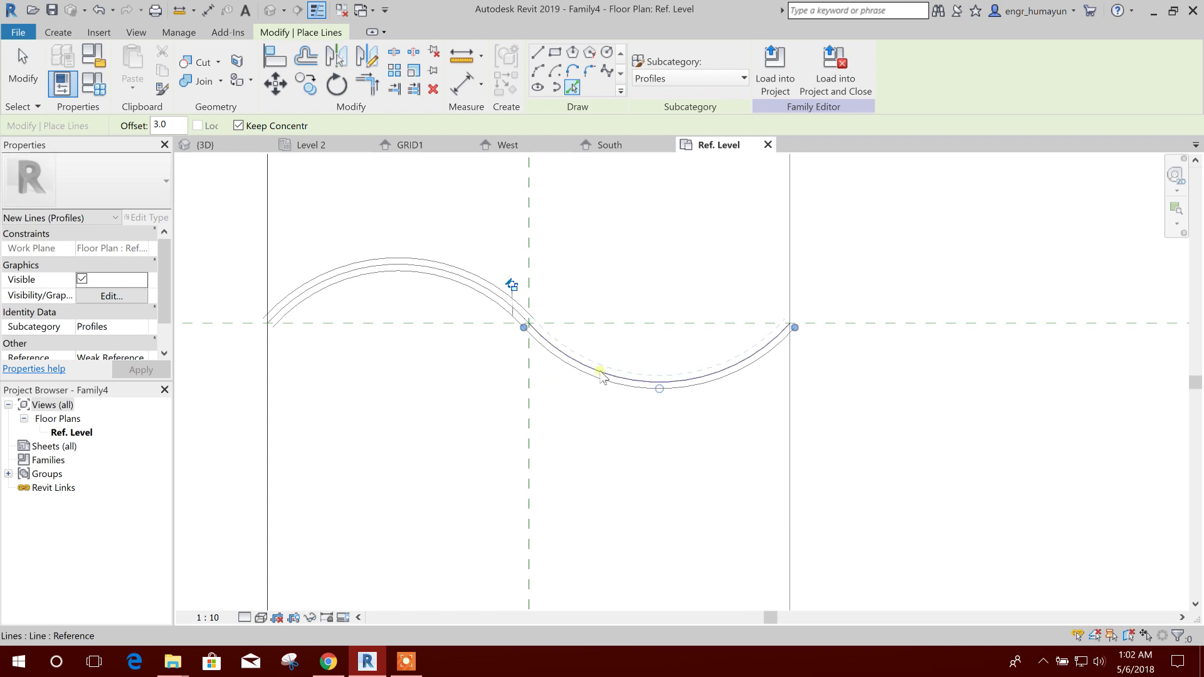
{"action": "key", "text": "Escape"}
{"action": "key", "text": "Escape"}
{"action": "middle_click_drag", "start_coordinate": [632, 410], "coordinate": [714, 377]}
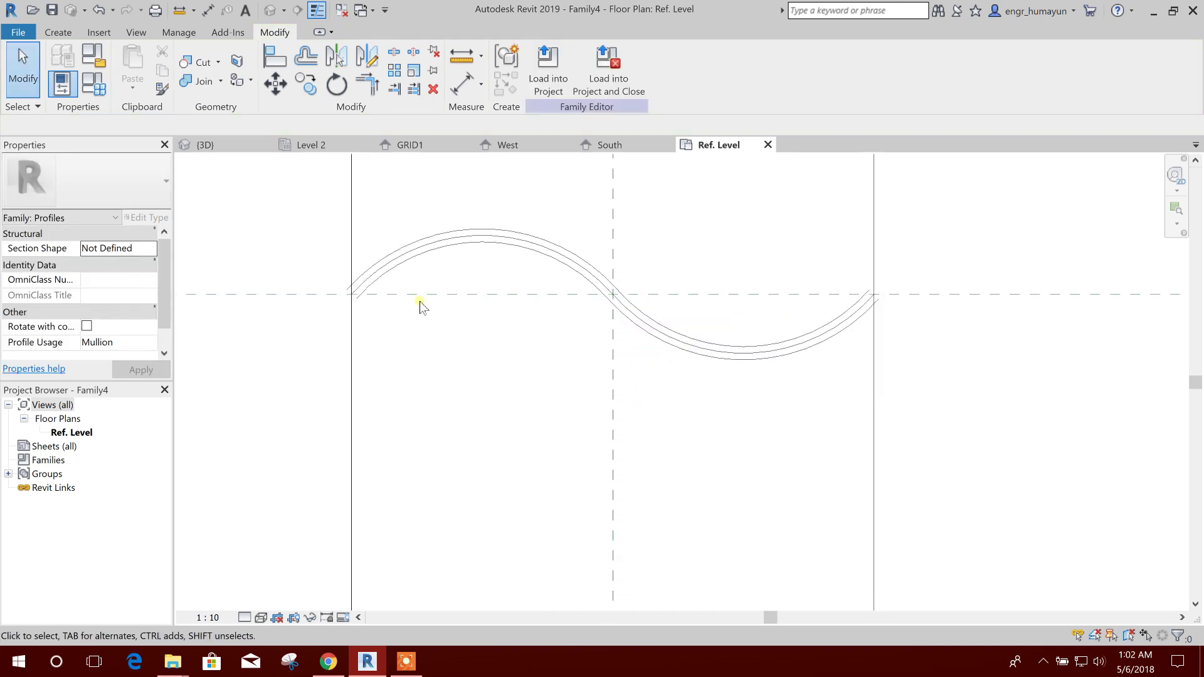
- Draw short closing lines joining the inner and outer curves at both ends of the wave
{"action": "scroll", "coordinate": [419, 301], "scroll_direction": "up", "scroll_amount": 1}
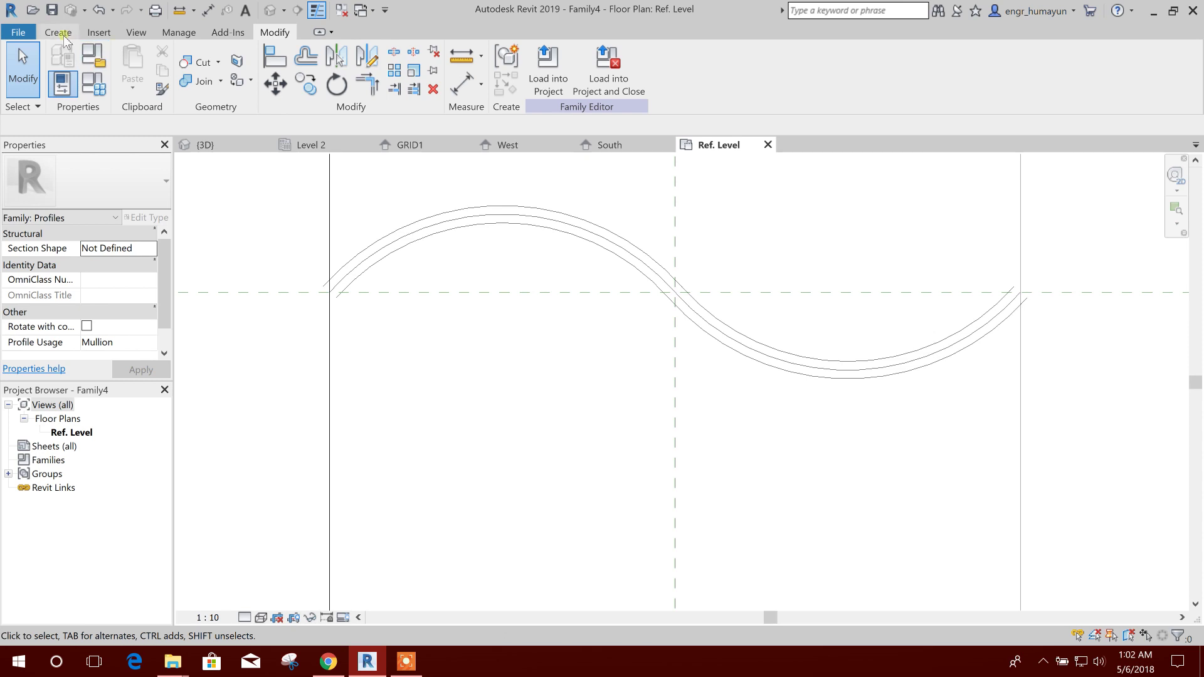
{"action": "left_click", "coordinate": [58, 32]}
{"action": "left_click", "coordinate": [129, 62]}
{"action": "scroll", "coordinate": [331, 285], "scroll_direction": "up", "scroll_amount": 1}
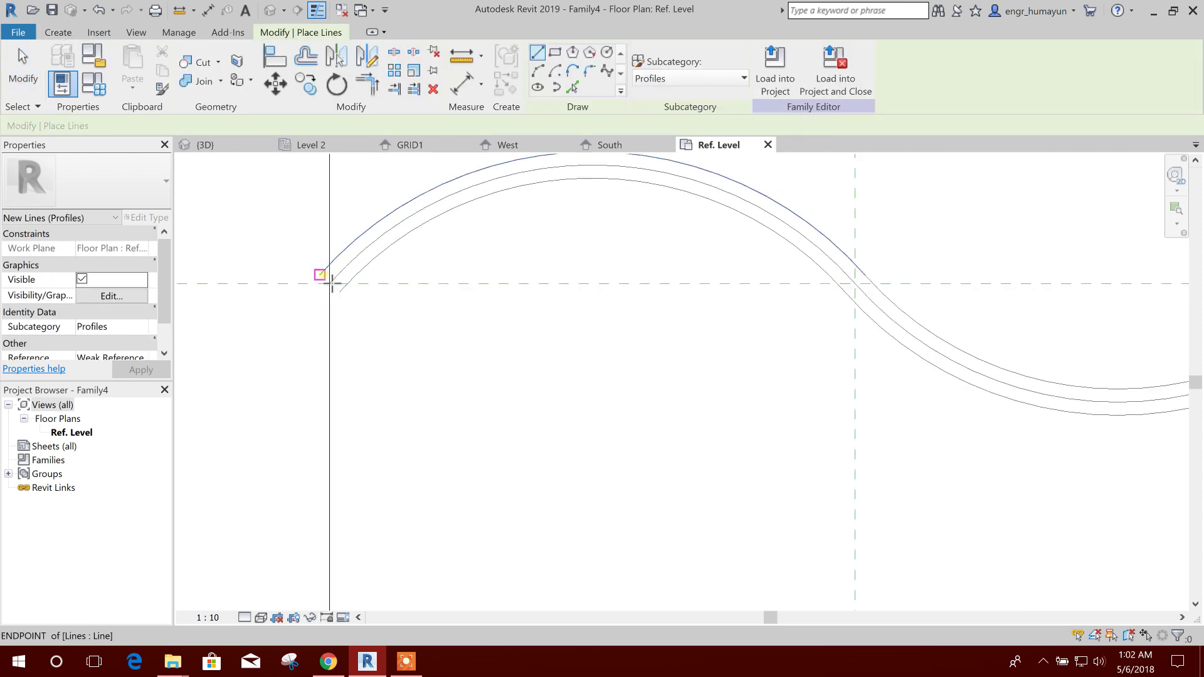
{"action": "left_click", "coordinate": [338, 298]}
{"action": "key", "text": "Escape"}
{"action": "scroll", "coordinate": [385, 328], "scroll_direction": "down", "scroll_amount": 1}
{"action": "scroll", "coordinate": [685, 397], "scroll_direction": "up", "scroll_amount": 1}
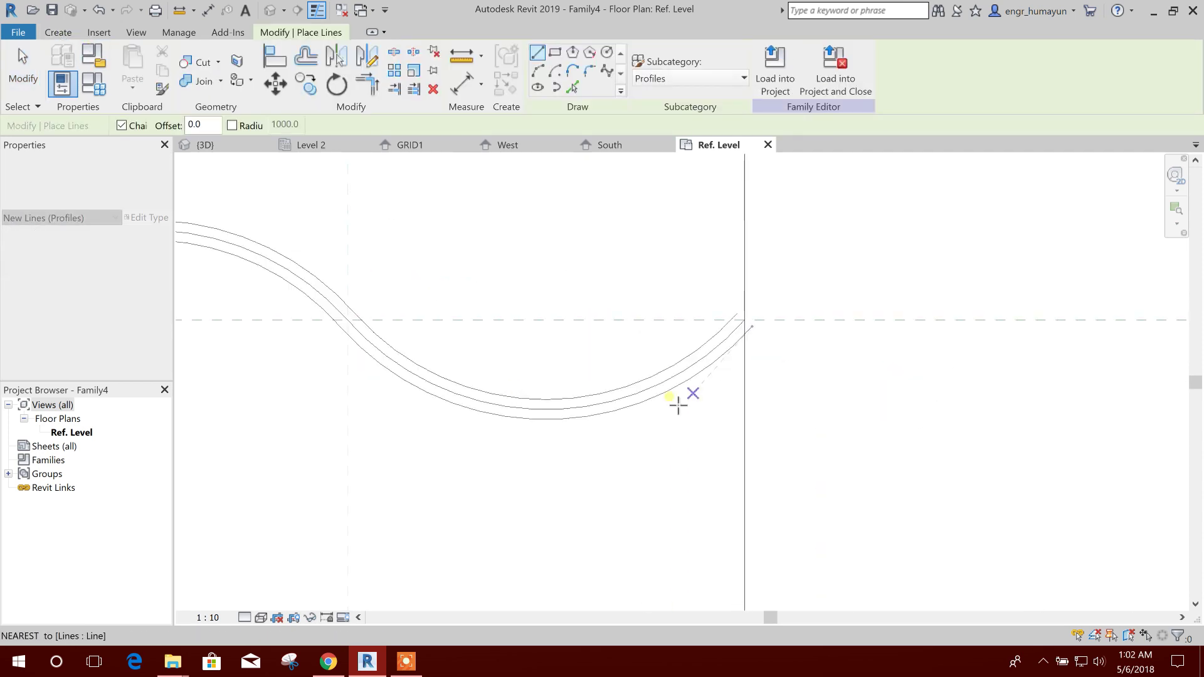
{"action": "left_click", "coordinate": [724, 304]}
{"action": "left_click", "coordinate": [742, 322]}
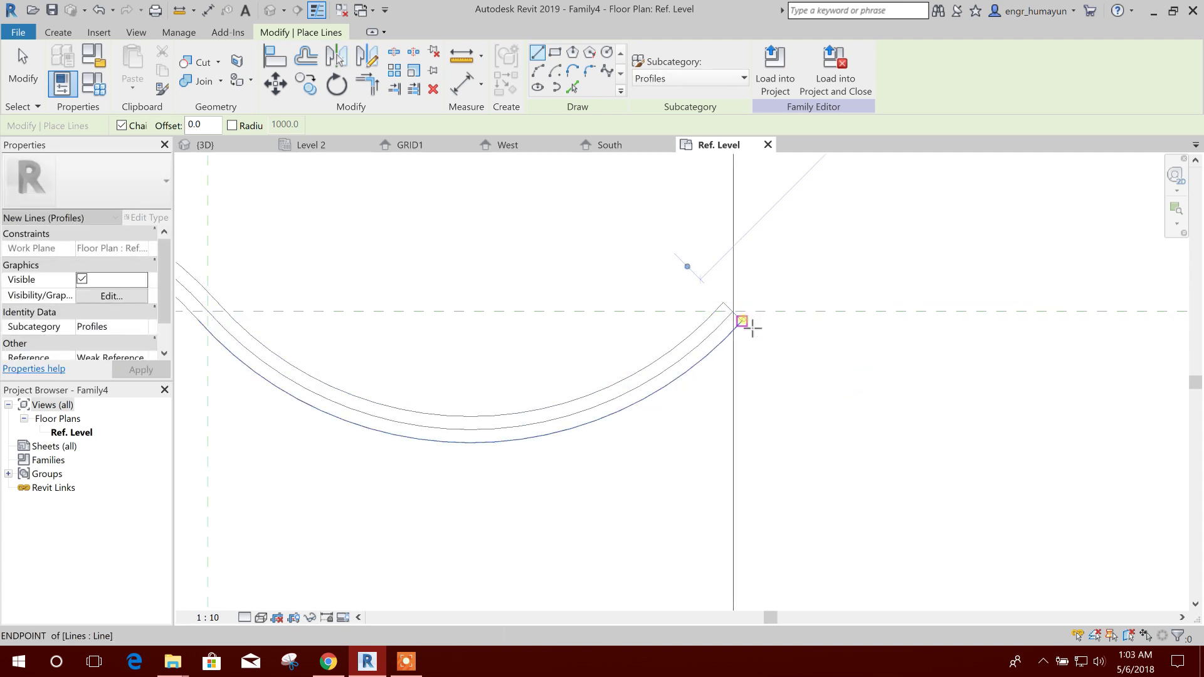
{"action": "scroll", "coordinate": [747, 323], "scroll_direction": "down", "scroll_amount": 1}
{"action": "key", "text": "Escape"}
{"action": "key", "text": "Escape"}
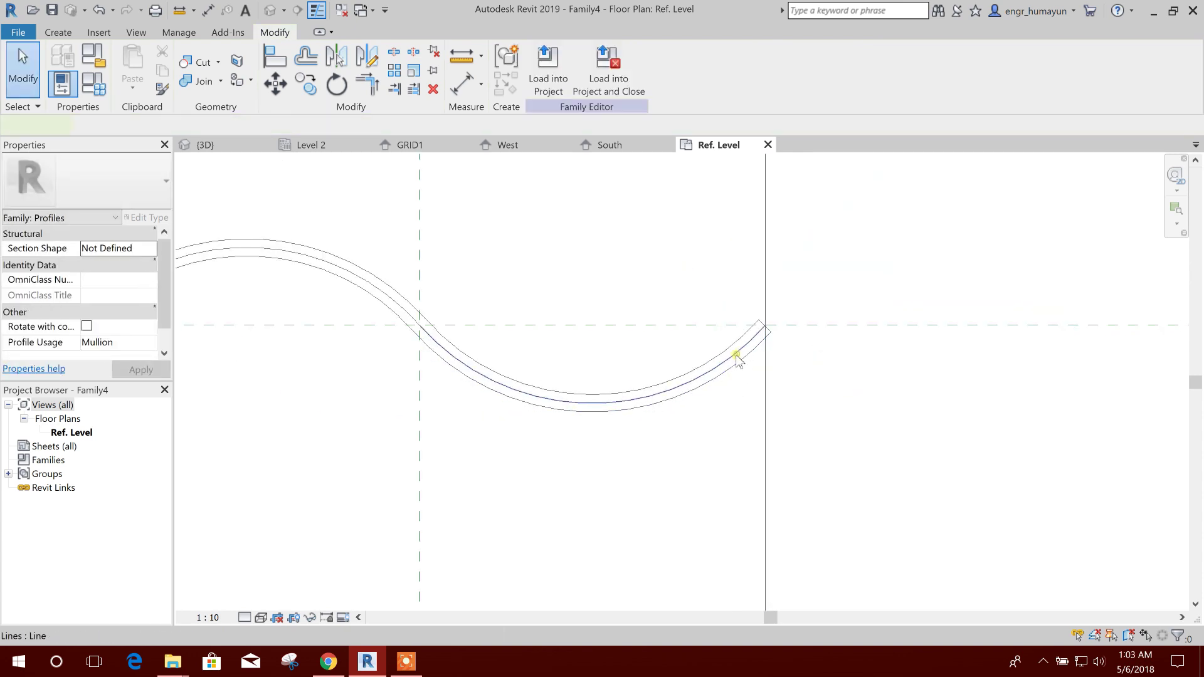
{"action": "left_click", "coordinate": [736, 361]}
{"action": "key", "text": "Escape"}
- Delete the left and right vertical 500 lines, leaving only the closed sheet profile
{"action": "scroll", "coordinate": [619, 443], "scroll_direction": "down", "scroll_amount": 1}
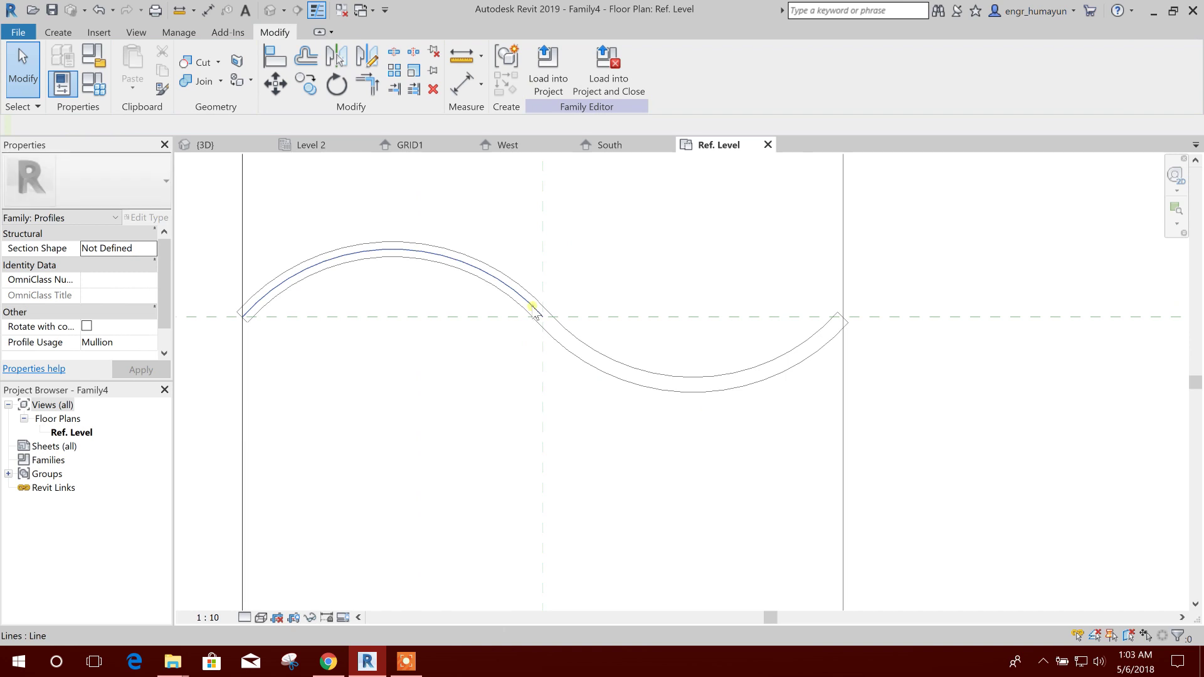
{"action": "middle_click_drag", "start_coordinate": [389, 376], "coordinate": [557, 361]}
{"action": "middle_click_drag", "start_coordinate": [909, 387], "coordinate": [884, 417]}
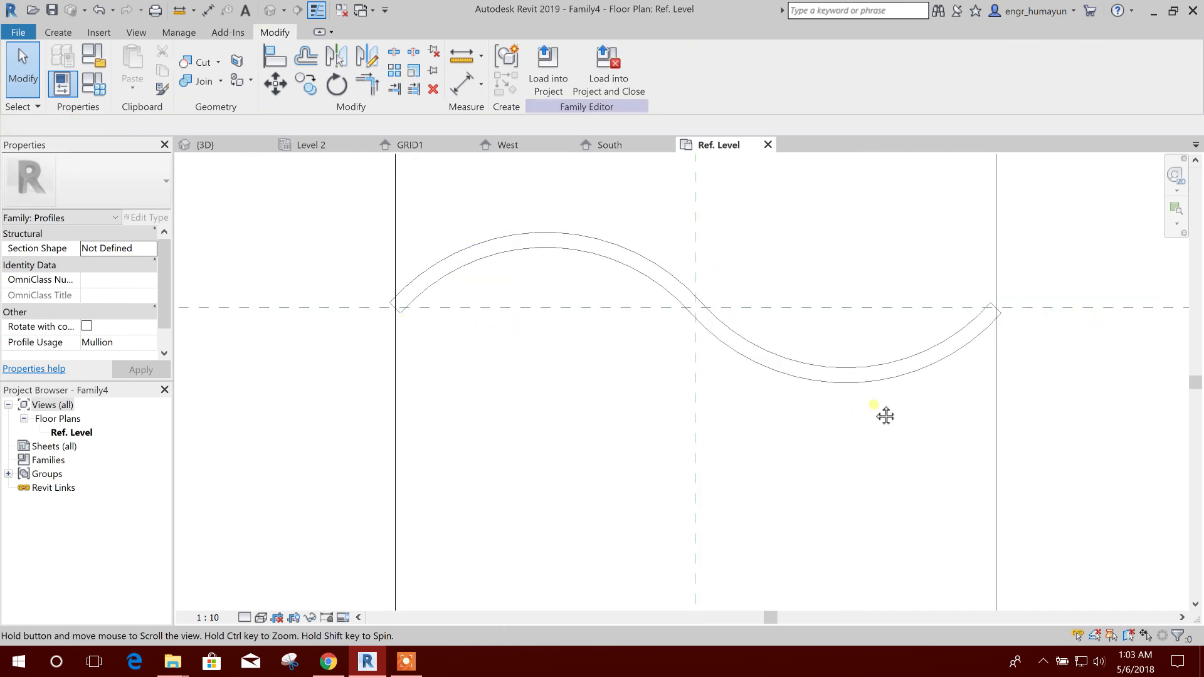
{"action": "scroll", "coordinate": [780, 345], "scroll_direction": "down", "scroll_amount": 2}
{"action": "left_click", "coordinate": [810, 300]}
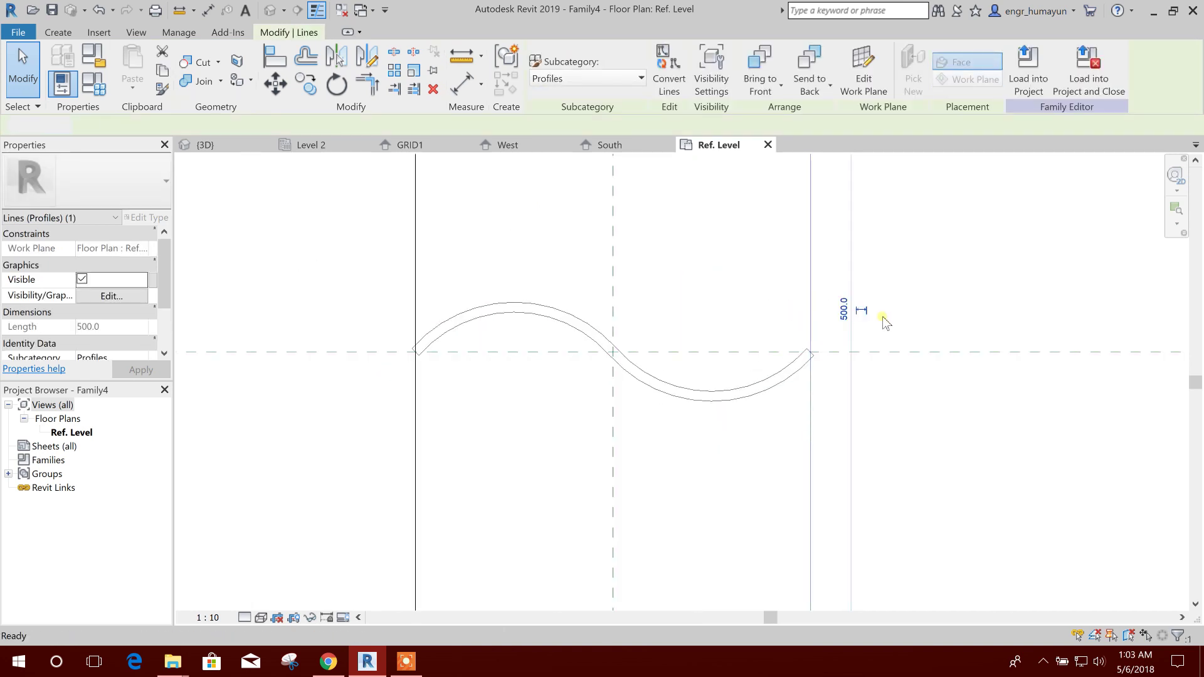
{"action": "key", "text": "Delete"}
{"action": "scroll", "coordinate": [589, 357], "scroll_direction": "down", "scroll_amount": 1}
{"action": "left_click", "coordinate": [442, 269]}
{"action": "key", "text": "Delete"}
{"action": "scroll", "coordinate": [492, 276], "scroll_direction": "down", "scroll_amount": 2}
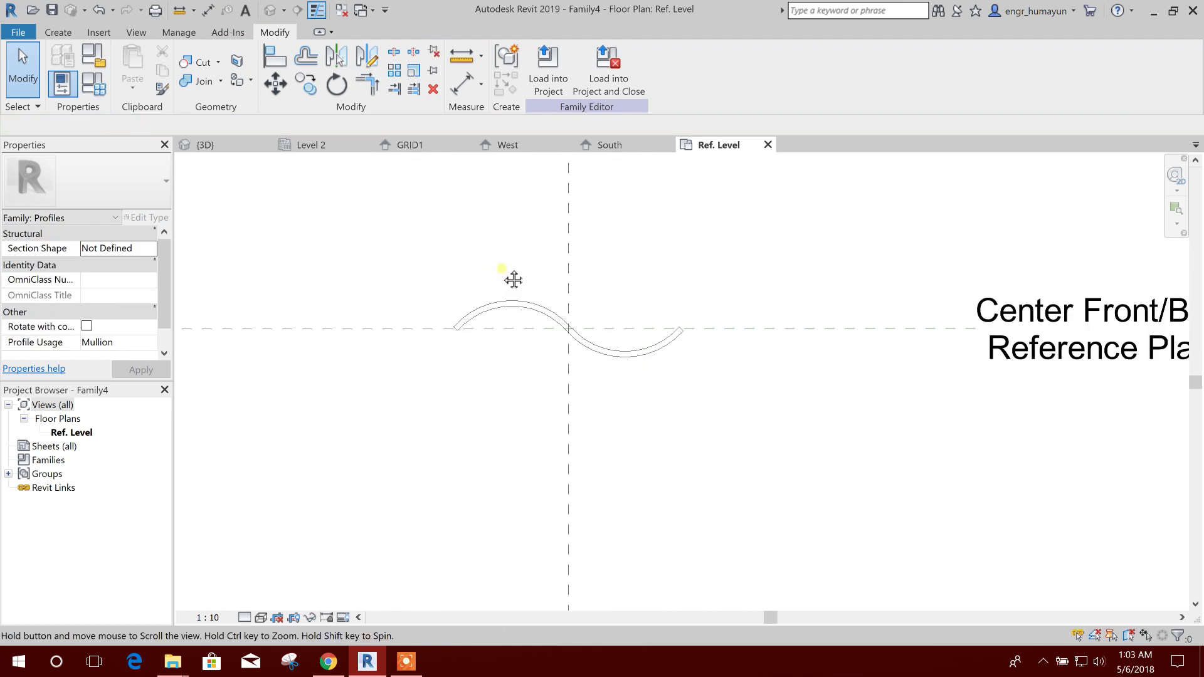
{"action": "middle_click_drag", "start_coordinate": [480, 230], "coordinate": [425, 268]}
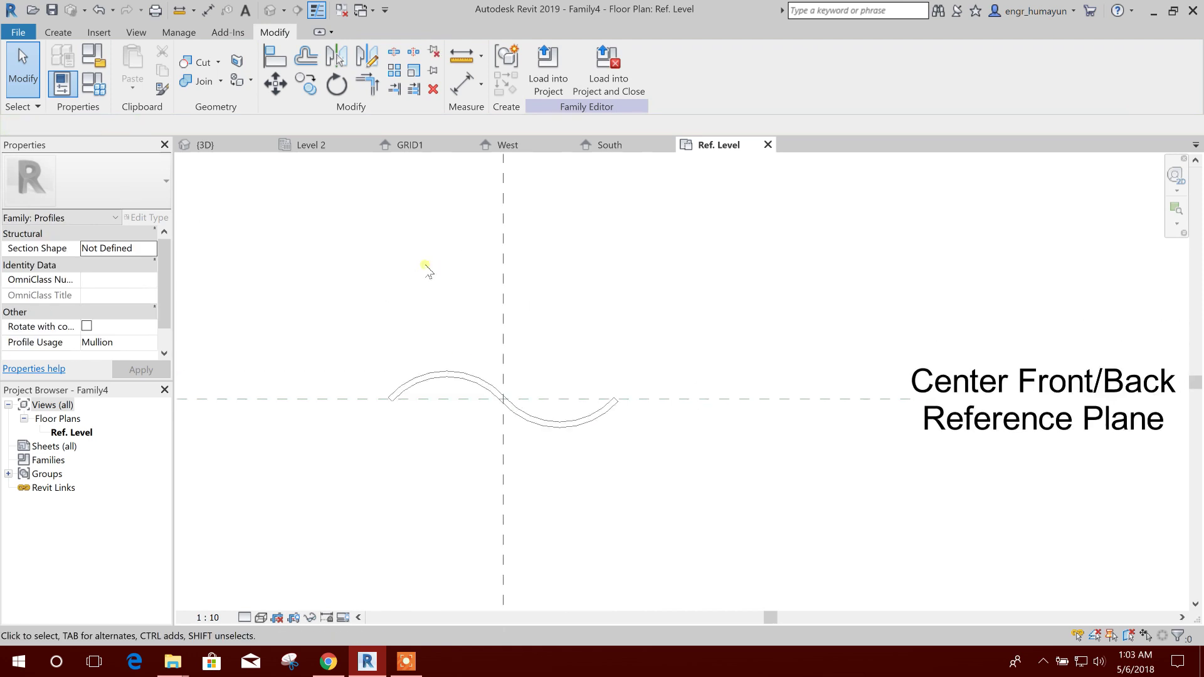
{"action": "left_click", "coordinate": [18, 32]}
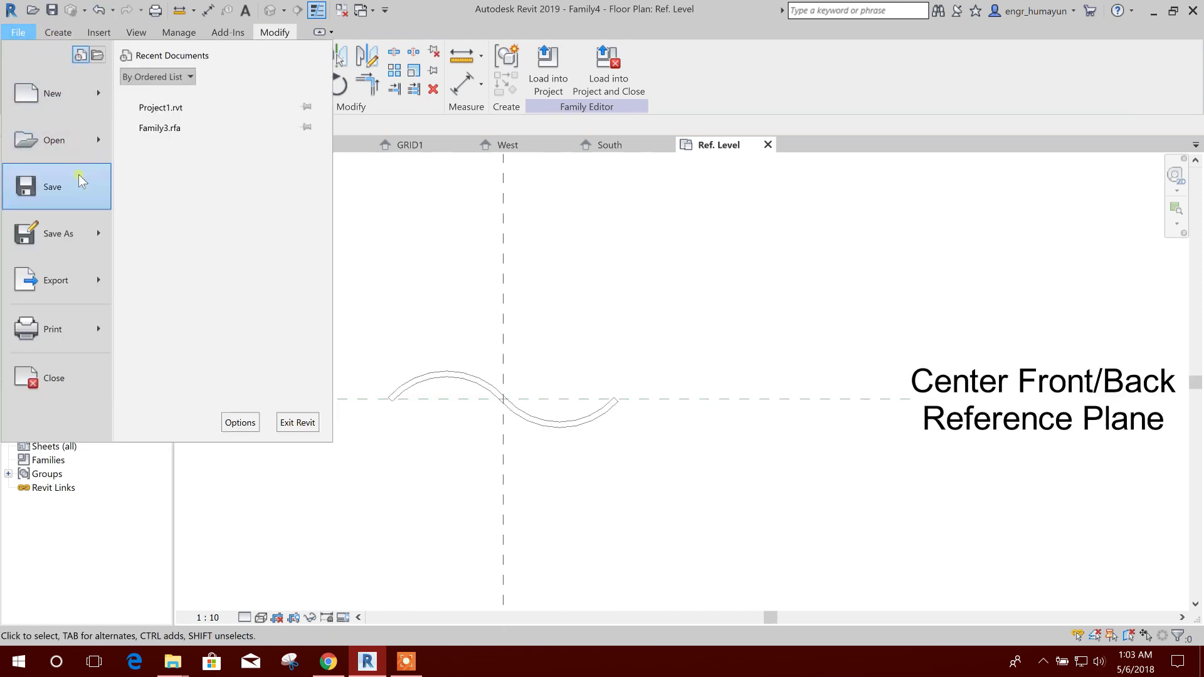
- Save the profile as family file 'roof sheet' and load it into Project1
{"action": "mouse_move", "coordinate": [88, 233]}
{"action": "left_click", "coordinate": [200, 166]}
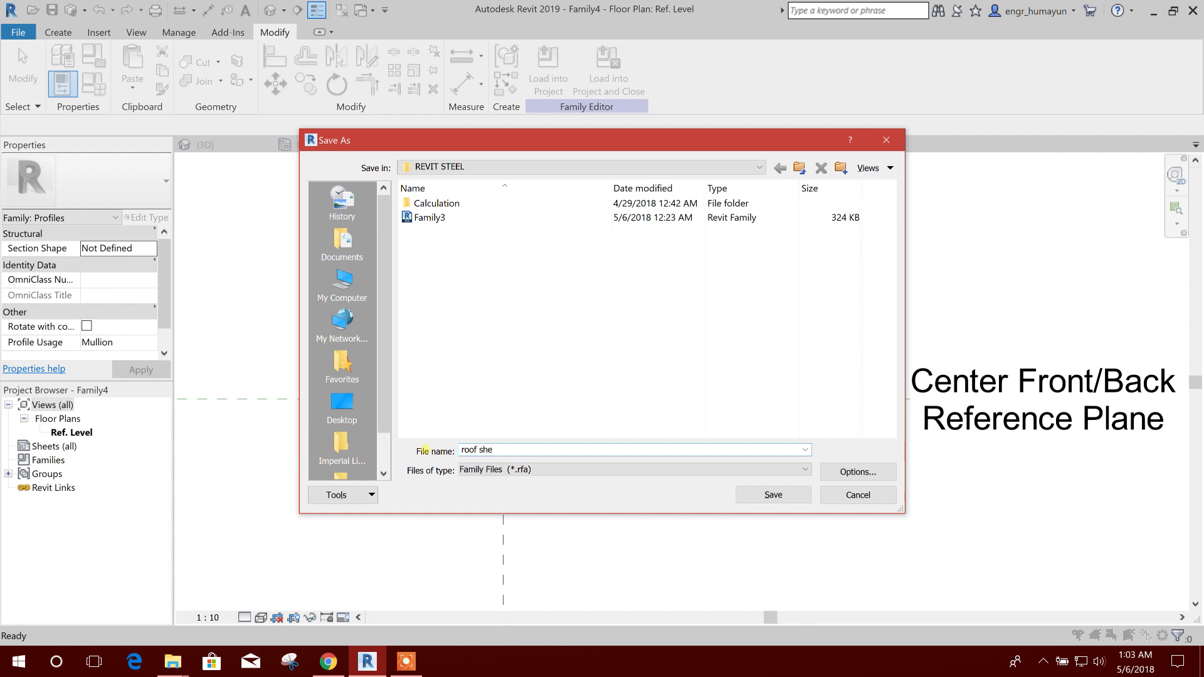
{"action": "left_click", "coordinate": [773, 494]}
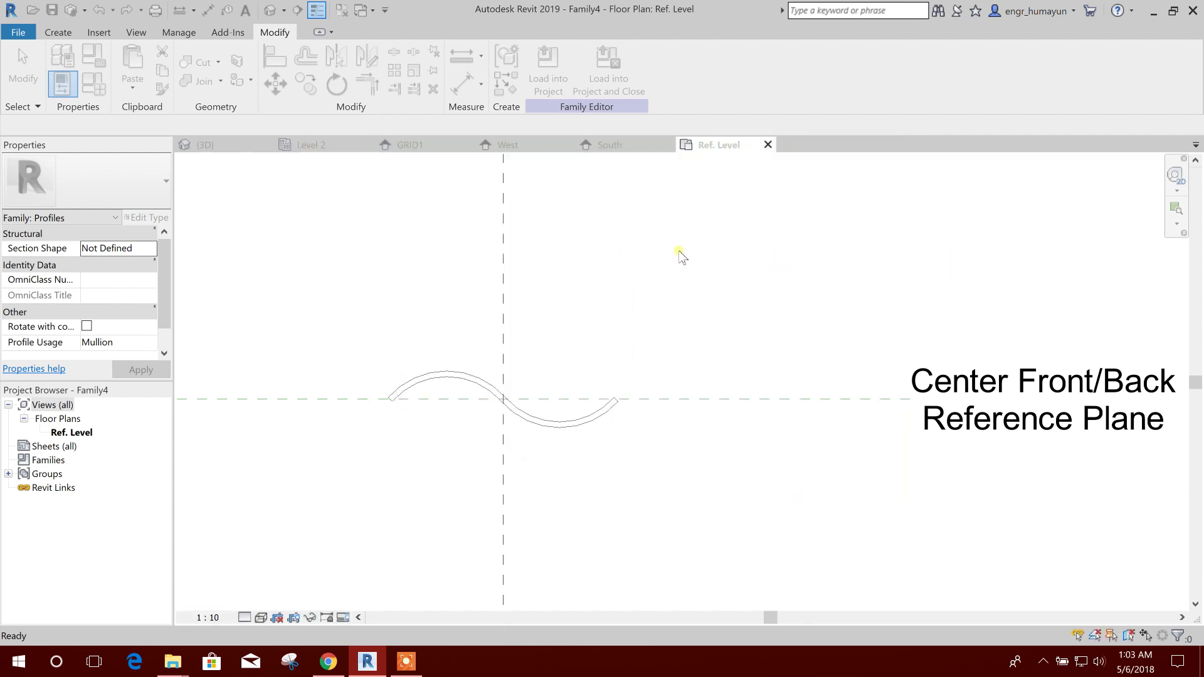
{"action": "scroll", "coordinate": [660, 288], "scroll_direction": "down", "scroll_amount": 2}
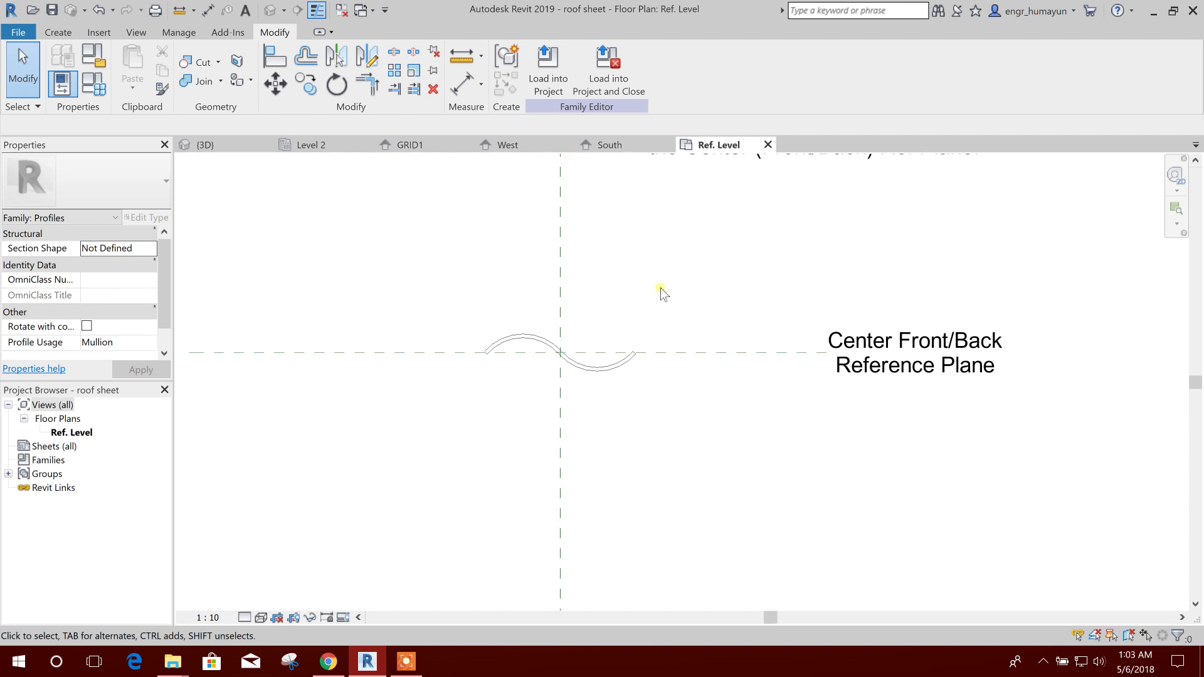
{"action": "left_click", "coordinate": [545, 63]}
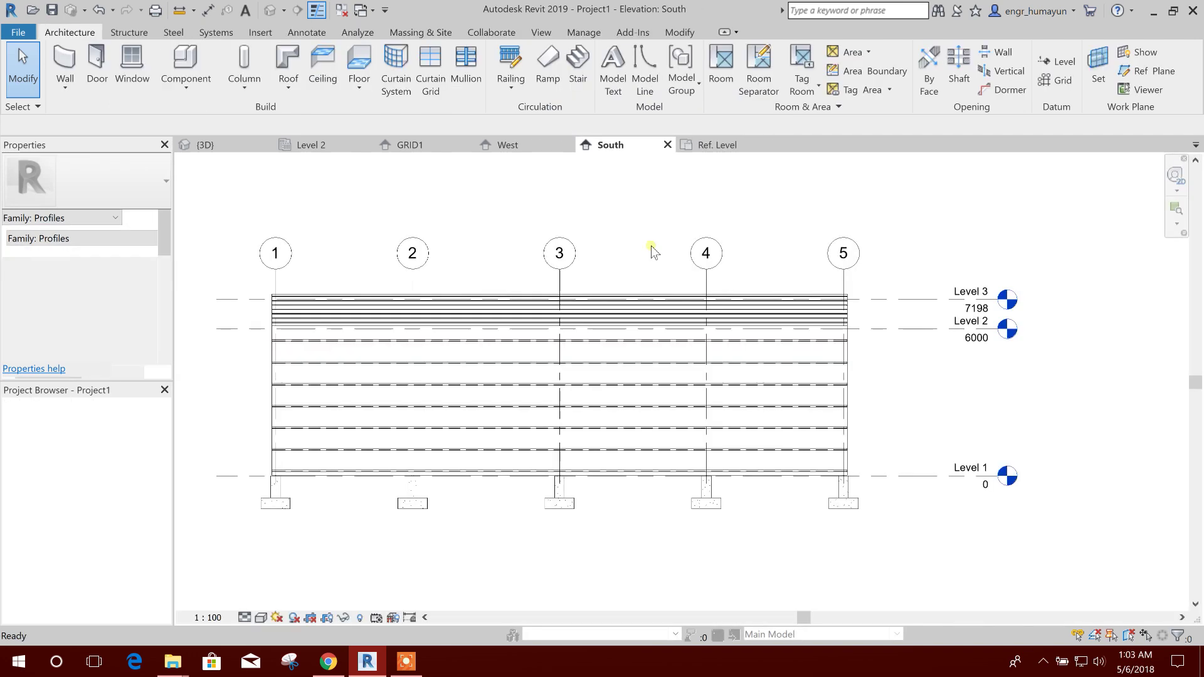
- Switch to the {3D} view and choose 'Save the project' in the reminder dialog
{"action": "middle_click_drag", "start_coordinate": [650, 210], "coordinate": [660, 228]}
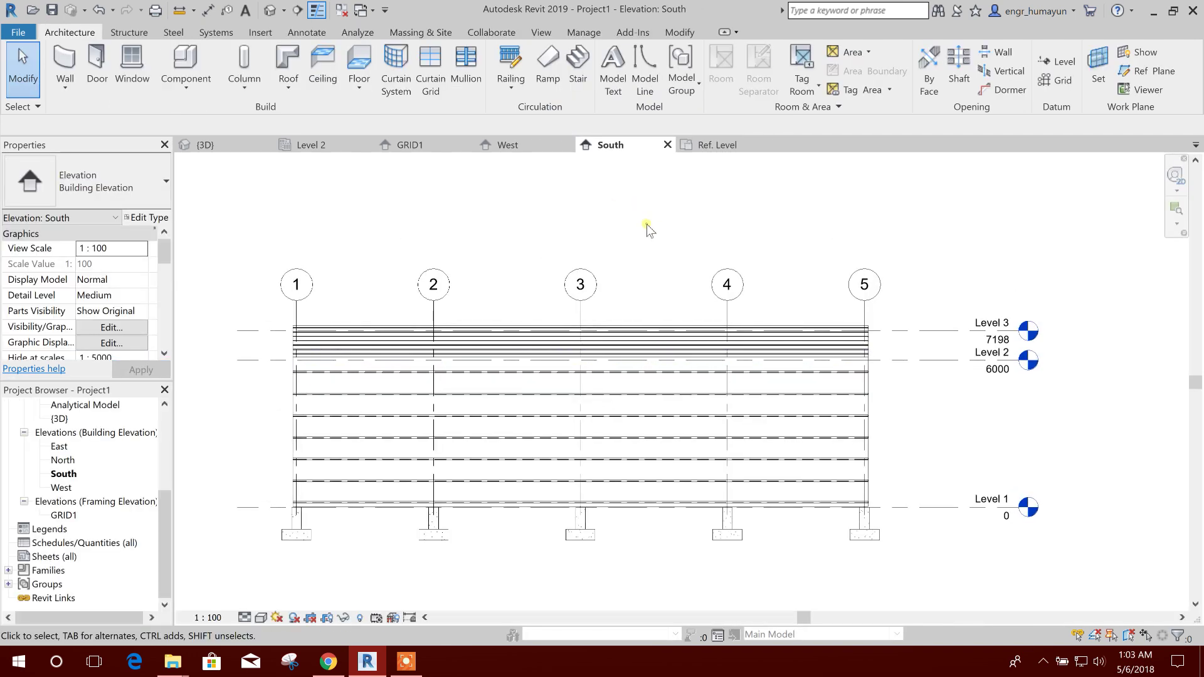
{"action": "left_click", "coordinate": [205, 145]}
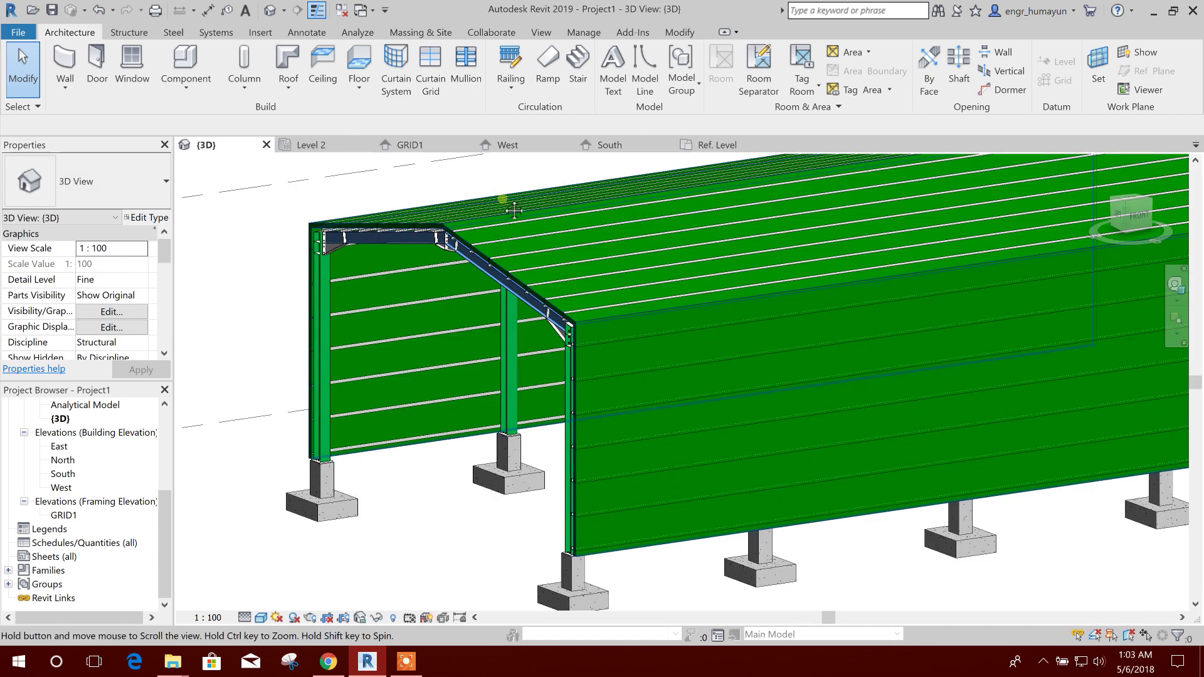
{"action": "scroll", "coordinate": [460, 234], "scroll_direction": "down", "scroll_amount": 3}
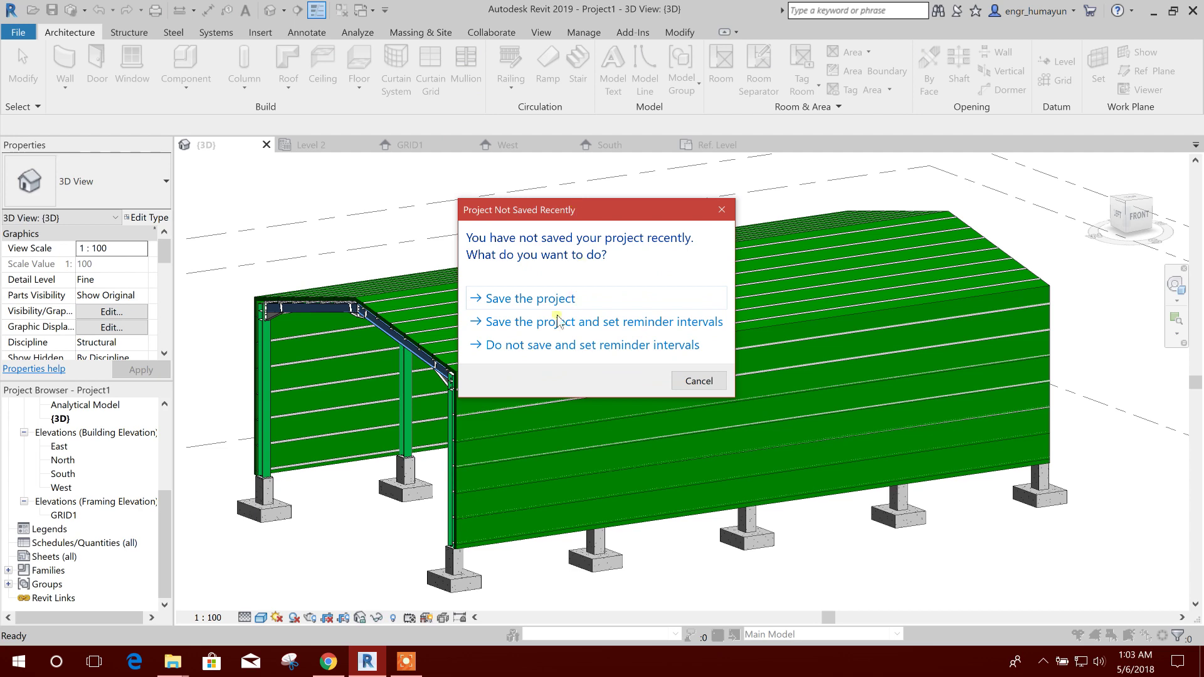
{"action": "left_click", "coordinate": [547, 301]}
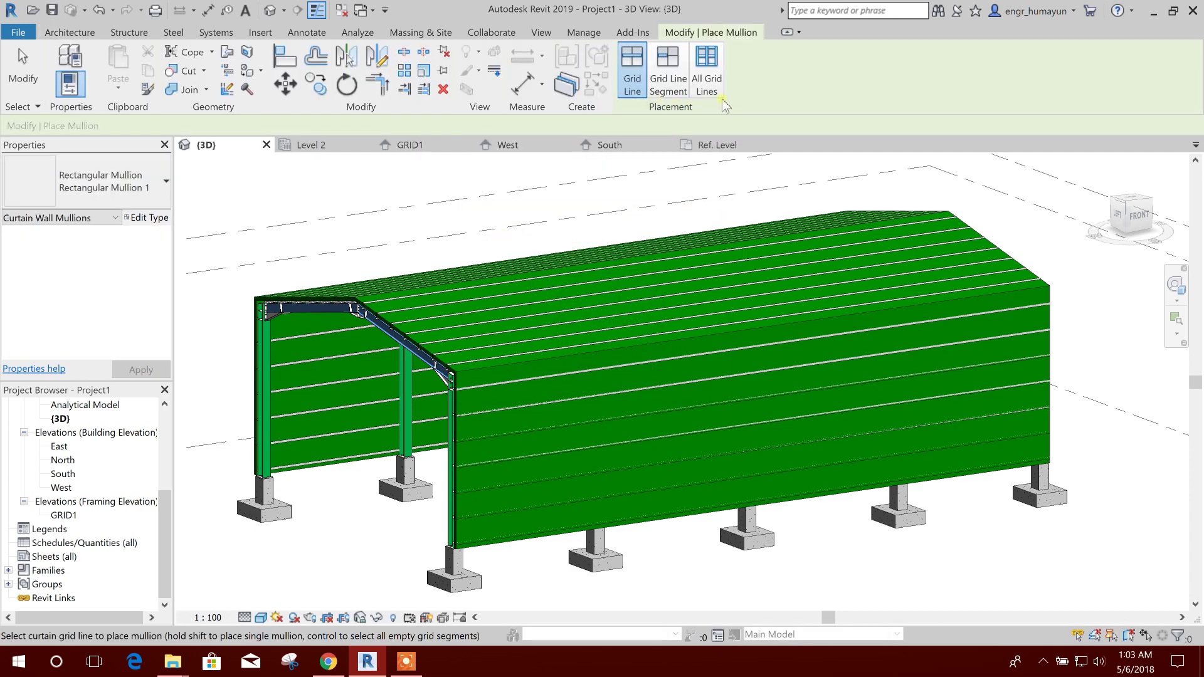
- Duplicate Rectangular Mullion as ROOF SHEET using the 'roof sheet : roof sheet' profile
{"action": "left_click", "coordinate": [147, 218]}
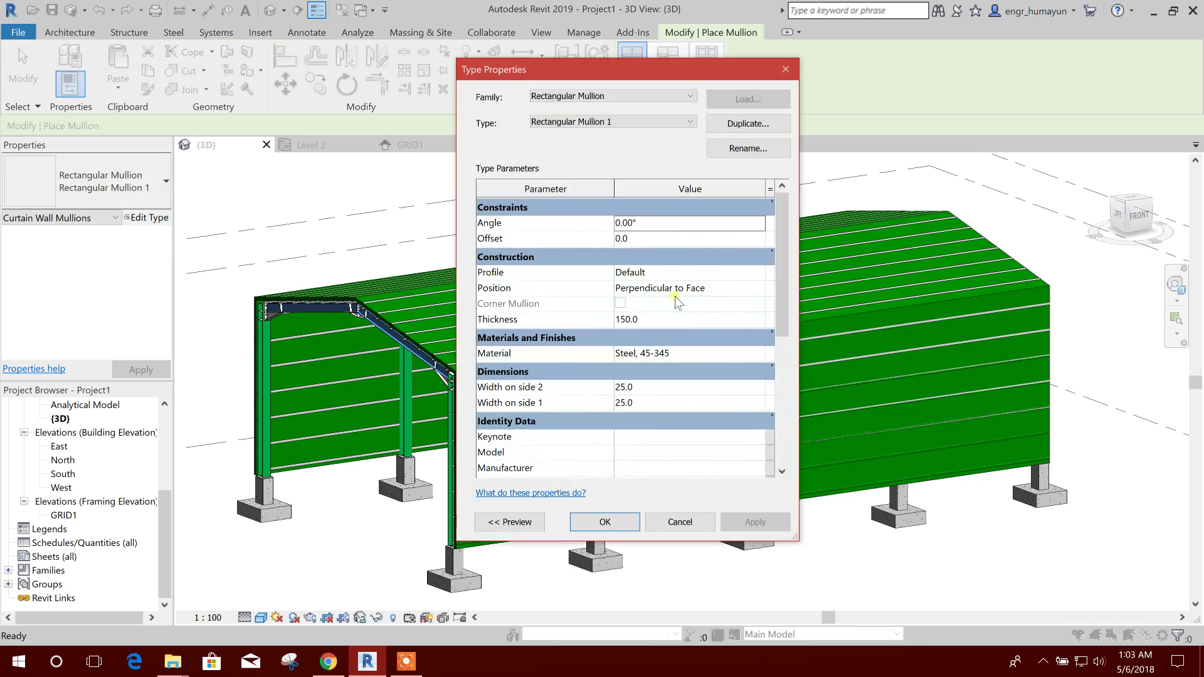
{"action": "left_click", "coordinate": [737, 128]}
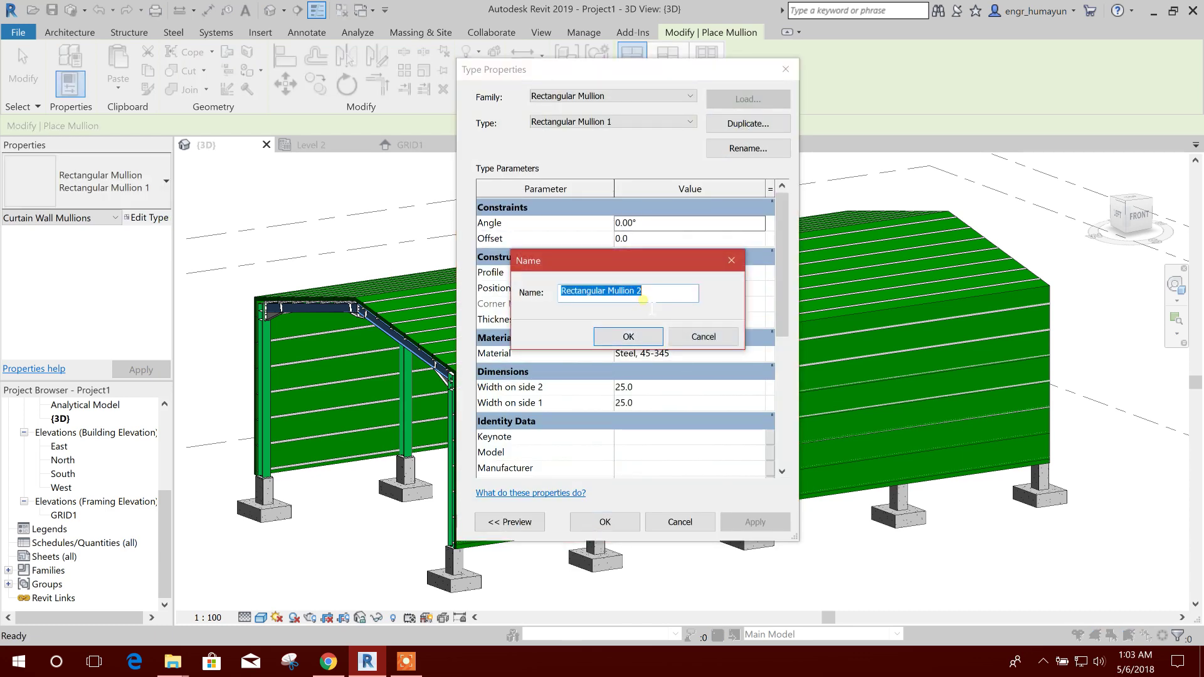
{"action": "type", "text": "ROOF SHEET"}
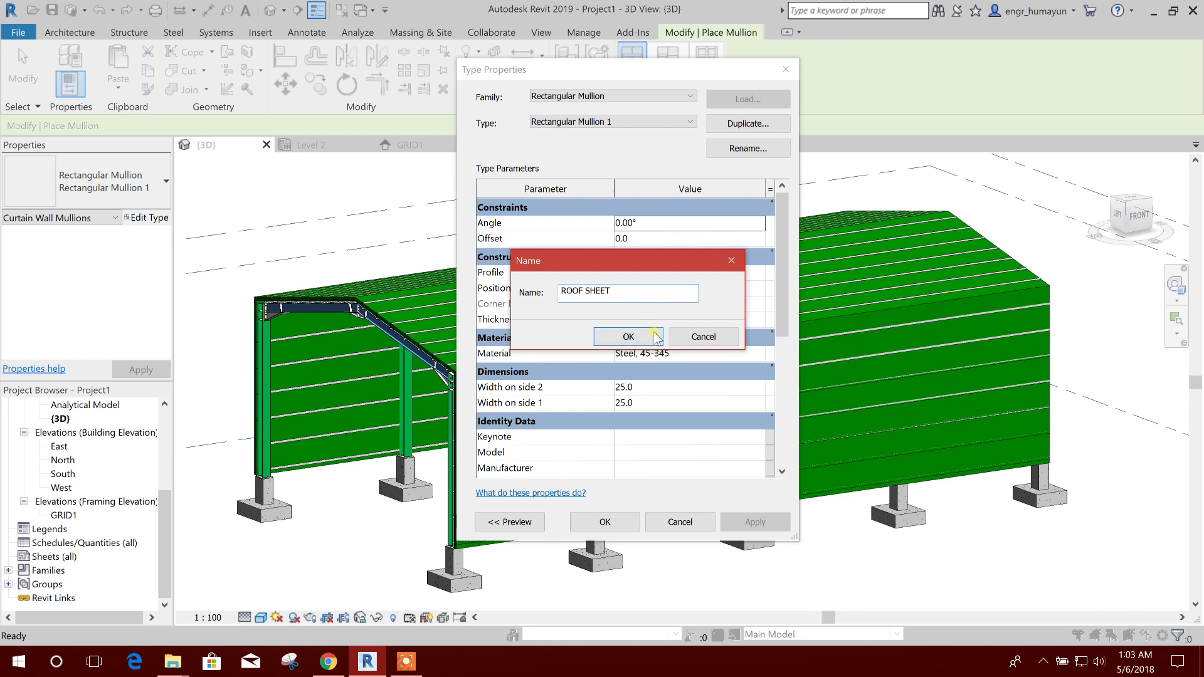
{"action": "left_click", "coordinate": [656, 337]}
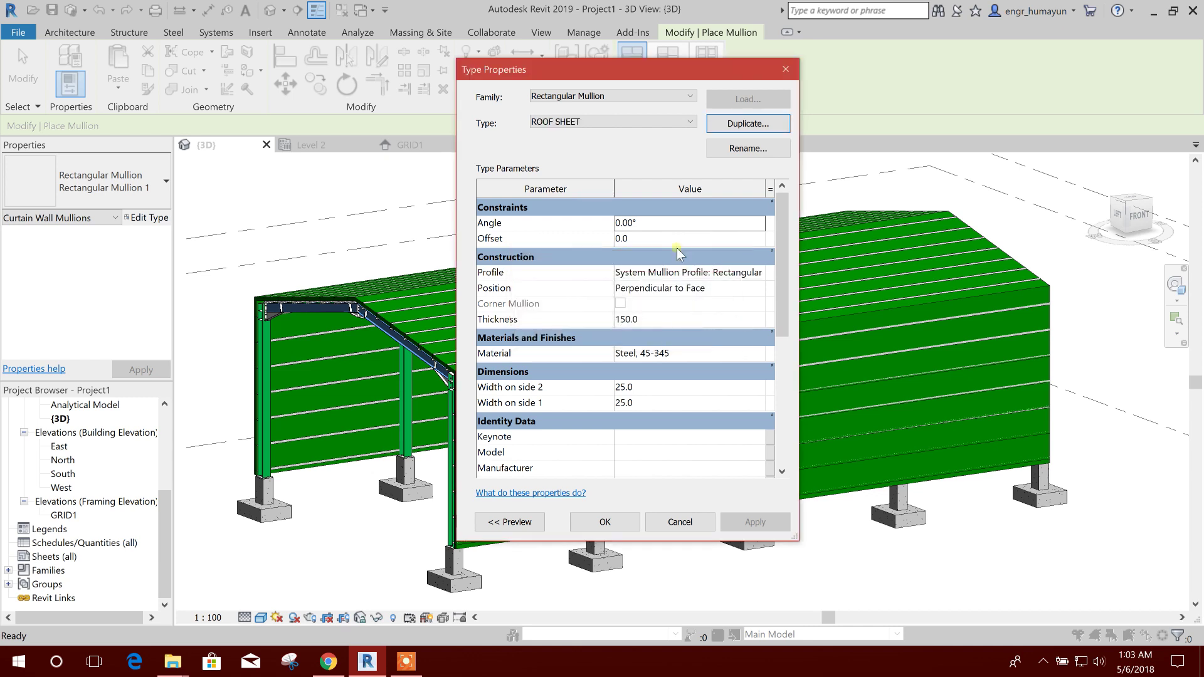
{"action": "left_click", "coordinate": [757, 274]}
{"action": "scroll", "coordinate": [721, 346], "scroll_direction": "up", "scroll_amount": 2}
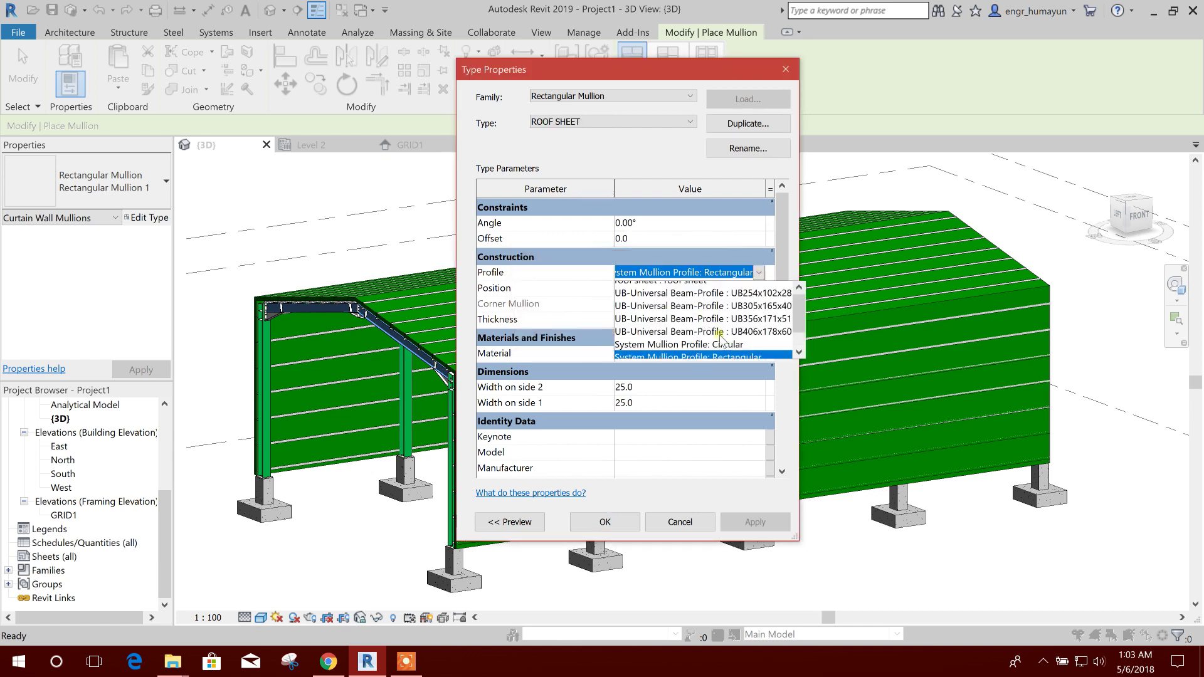
{"action": "left_click", "coordinate": [654, 302]}
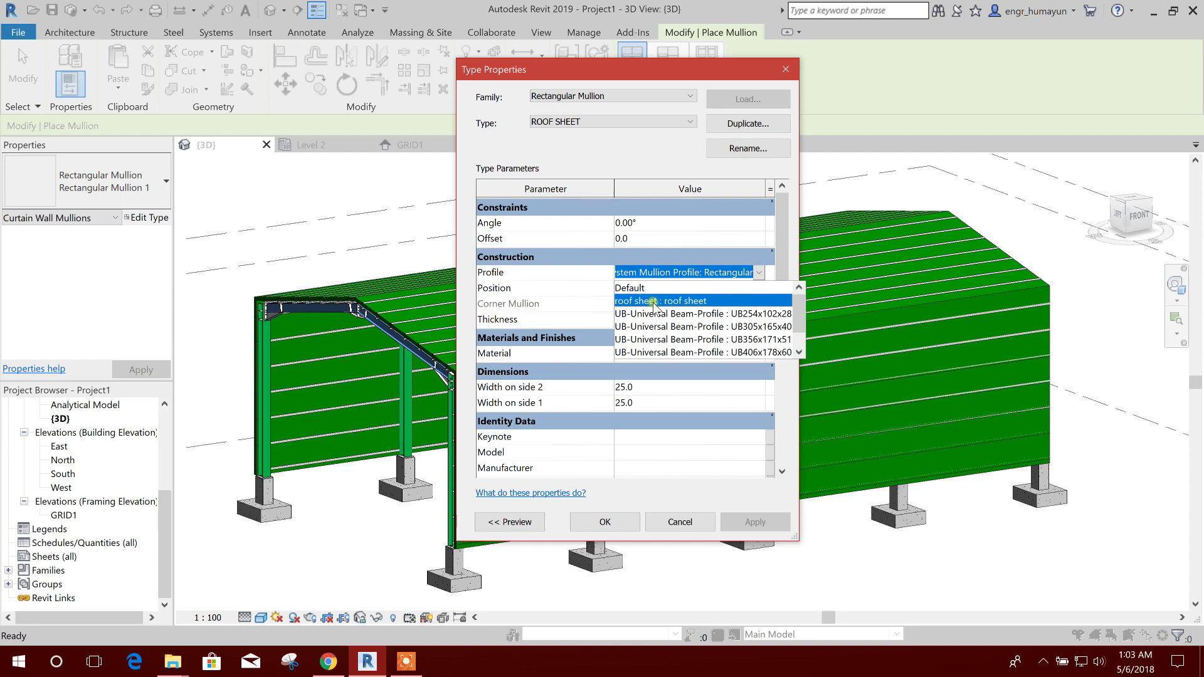
{"action": "left_click", "coordinate": [700, 302]}
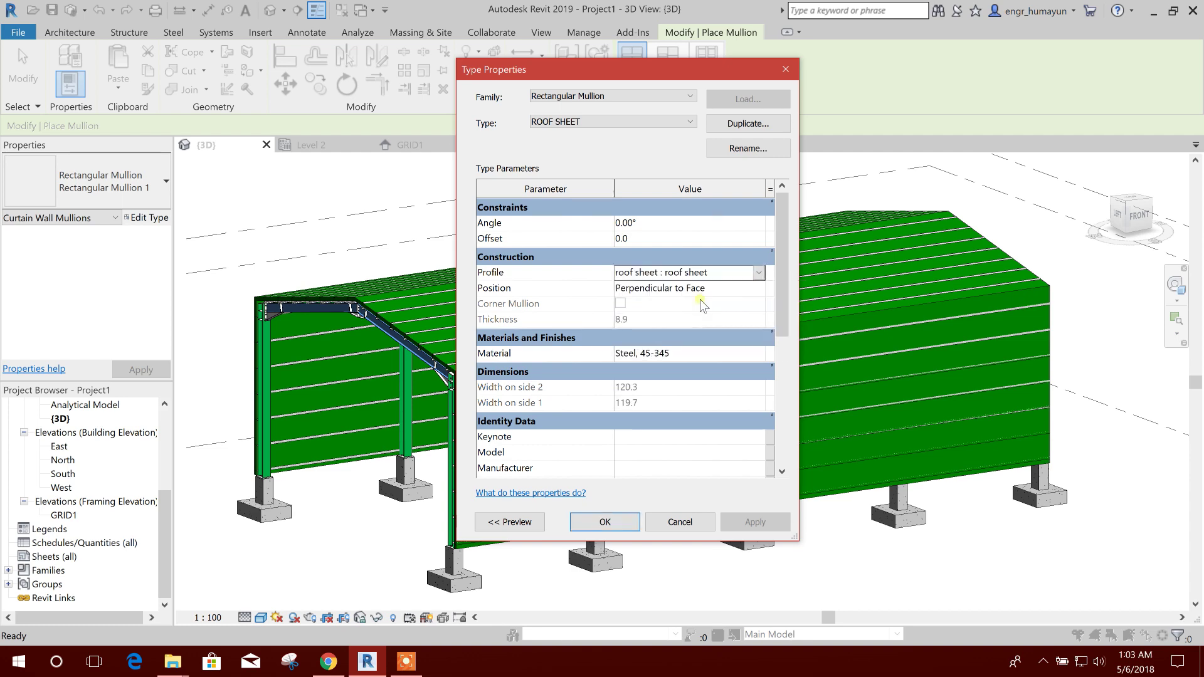
{"action": "left_click", "coordinate": [605, 522]}
{"action": "scroll", "coordinate": [373, 248], "scroll_direction": "down", "scroll_amount": 2}
- Exit mullion placement, orbit to a front-on view and select the shed's roof
{"action": "middle_click_drag", "start_coordinate": [353, 222], "coordinate": [469, 268]}
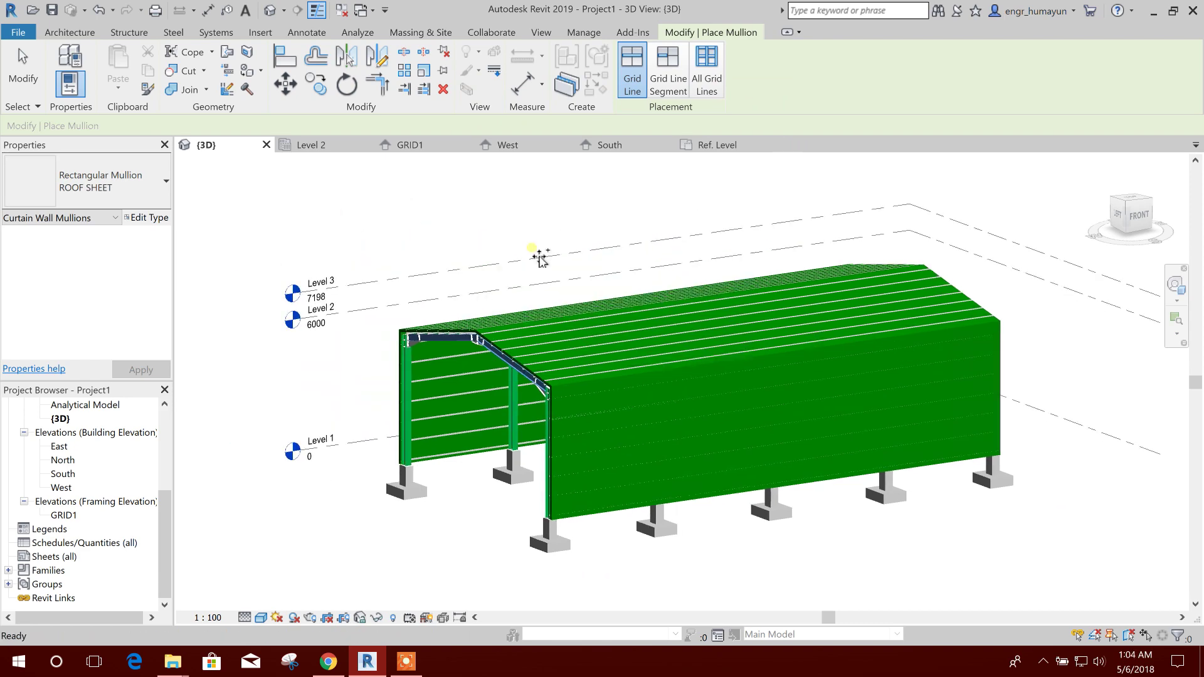
{"action": "key", "text": "Escape"}
{"action": "key", "text": "Escape"}
{"action": "middle_click_drag", "start_coordinate": [462, 209], "coordinate": [410, 227]}
{"action": "scroll", "coordinate": [352, 364], "scroll_direction": "up", "scroll_amount": 3}
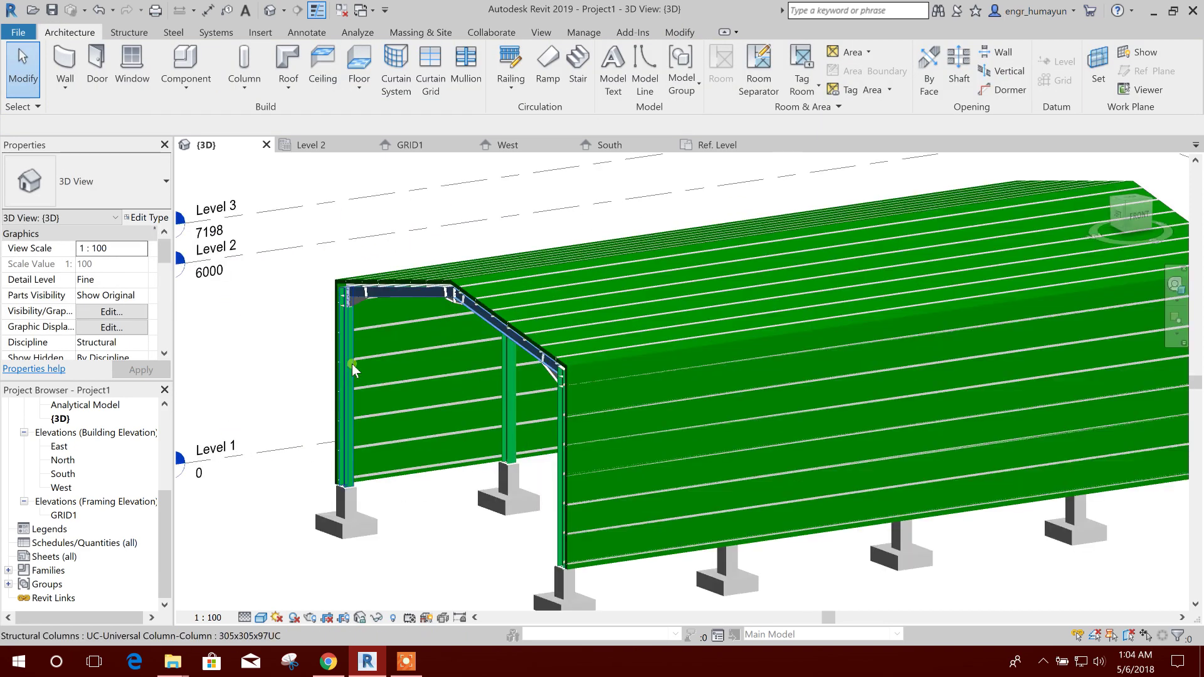
{"action": "left_click", "coordinate": [338, 342]}
{"action": "key", "text": "Escape"}
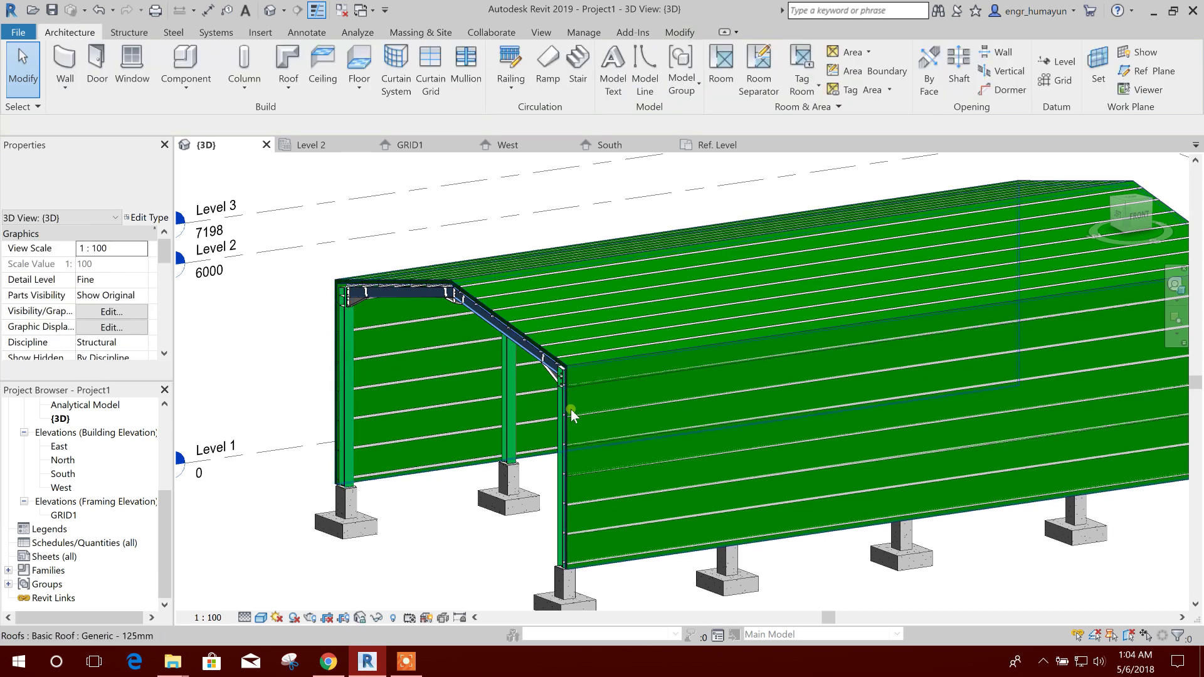
{"action": "middle_click_drag", "start_coordinate": [513, 463], "coordinate": [411, 505], "text": "shift"}
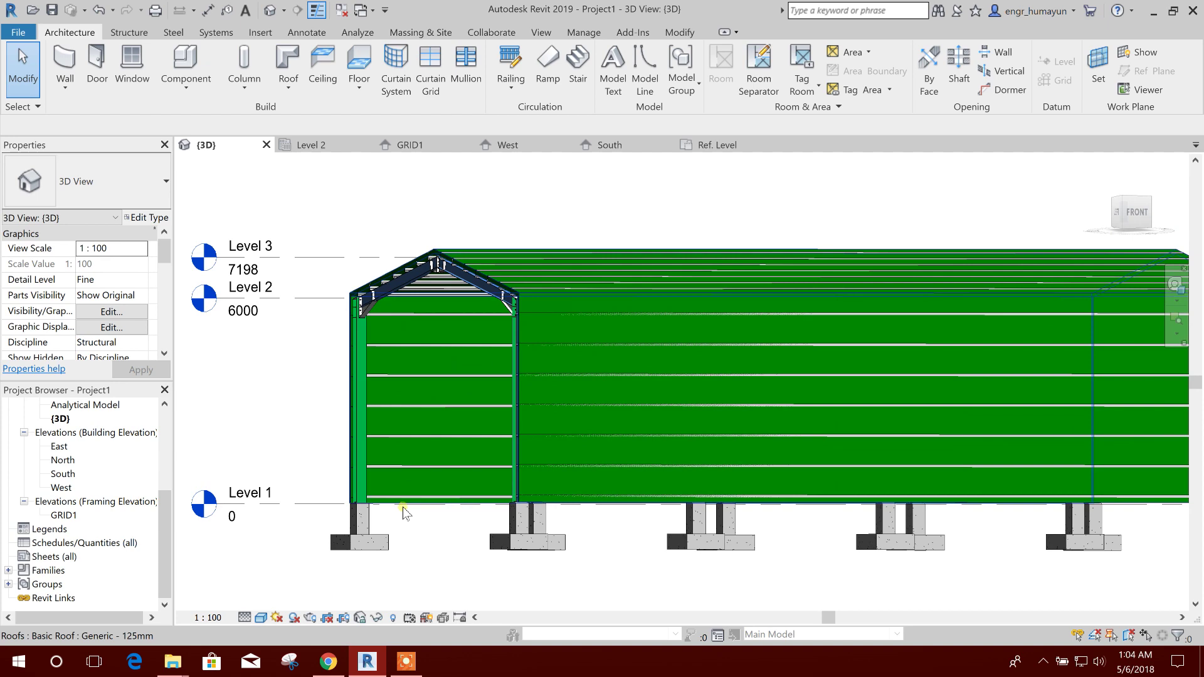
{"action": "left_click", "coordinate": [406, 507]}
- Change the roof type to Sloped Glazing and bring up its type properties
{"action": "left_click", "coordinate": [134, 192]}
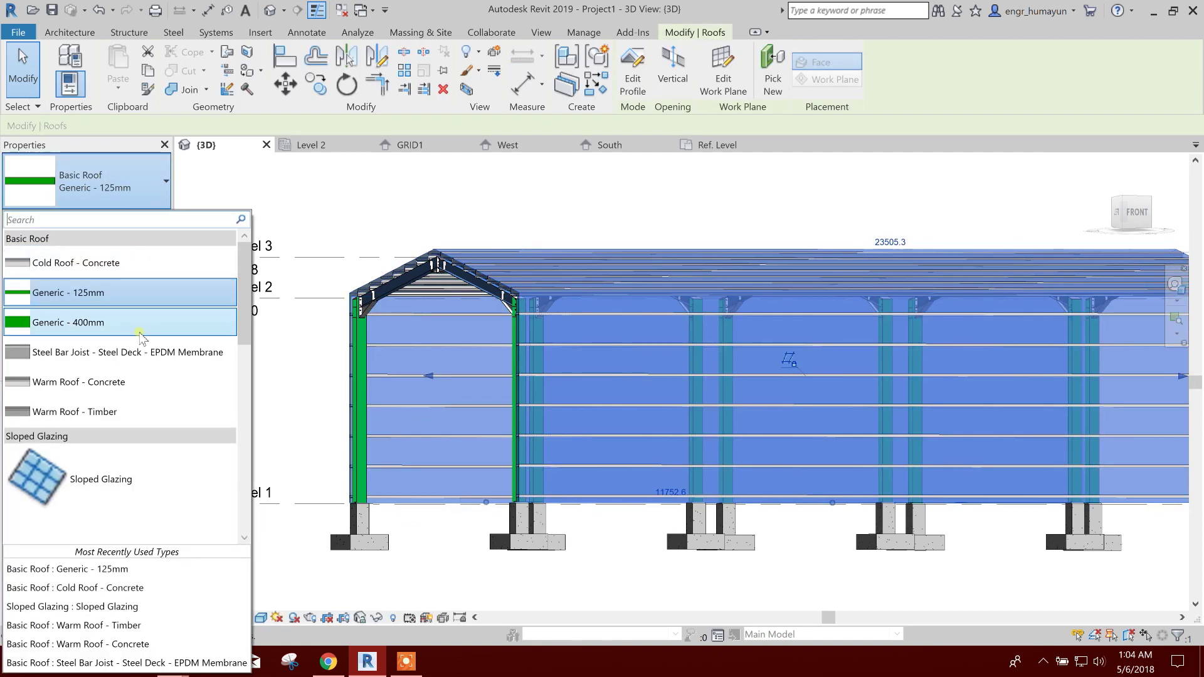
{"action": "scroll", "coordinate": [139, 466], "scroll_direction": "down", "scroll_amount": 2}
{"action": "left_click", "coordinate": [106, 415]}
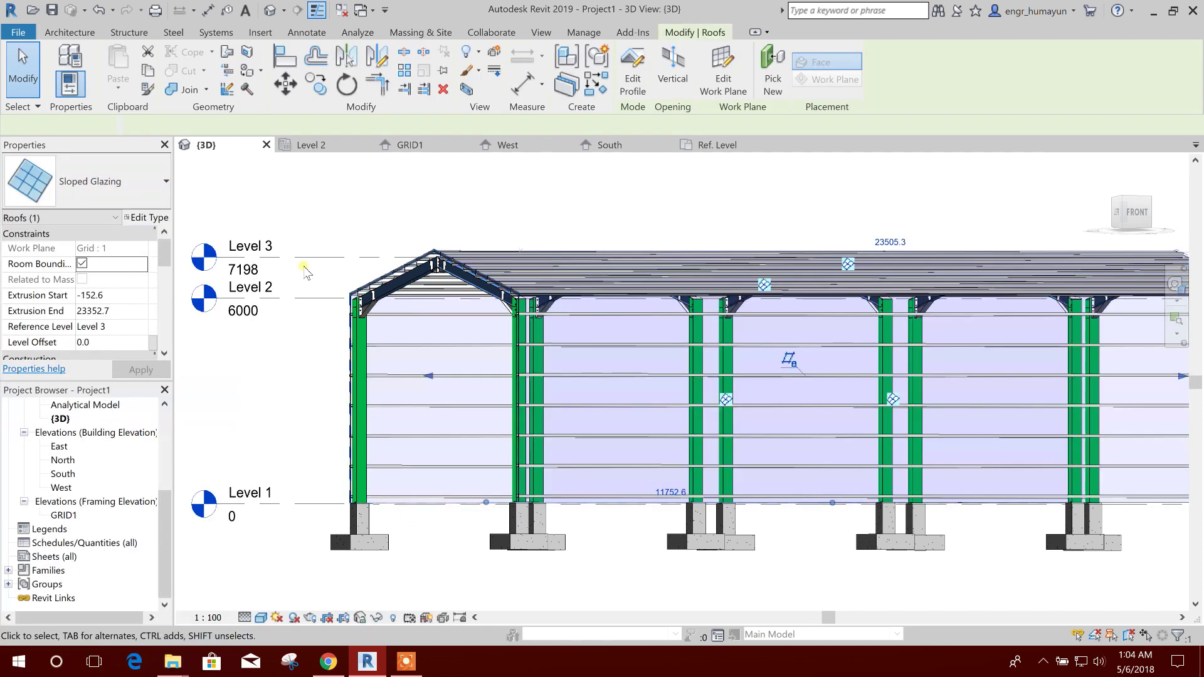
{"action": "scroll", "coordinate": [430, 298], "scroll_direction": "down", "scroll_amount": 2}
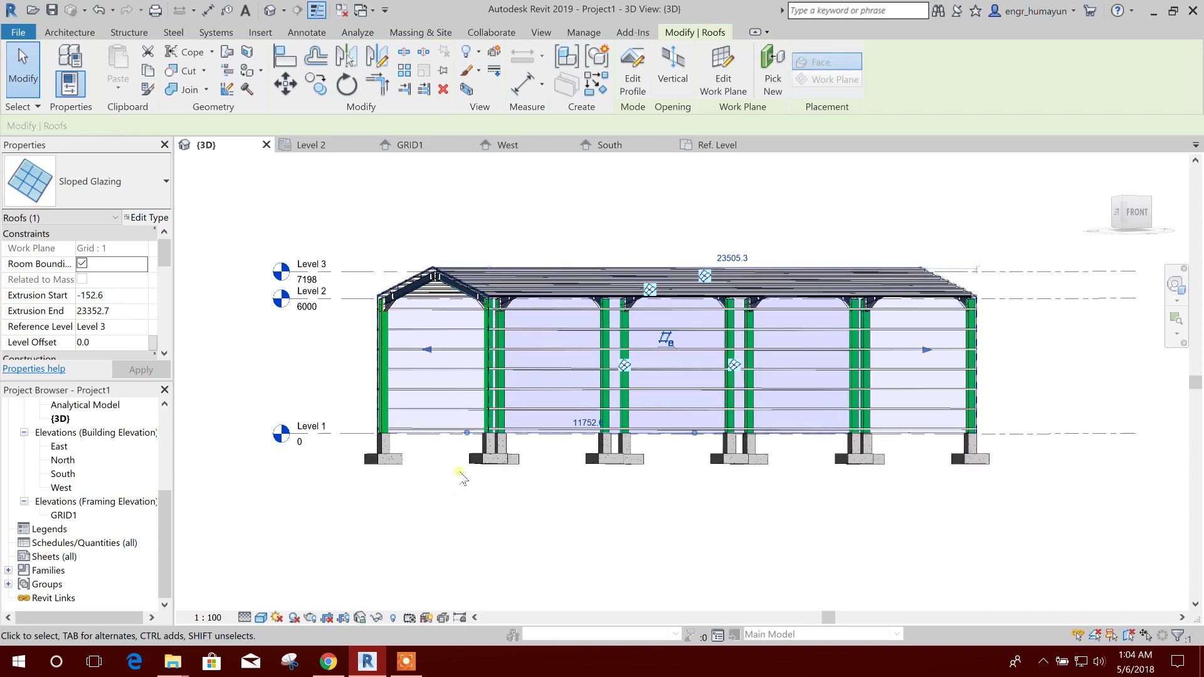
{"action": "middle_click_drag", "start_coordinate": [485, 542], "coordinate": [492, 541]}
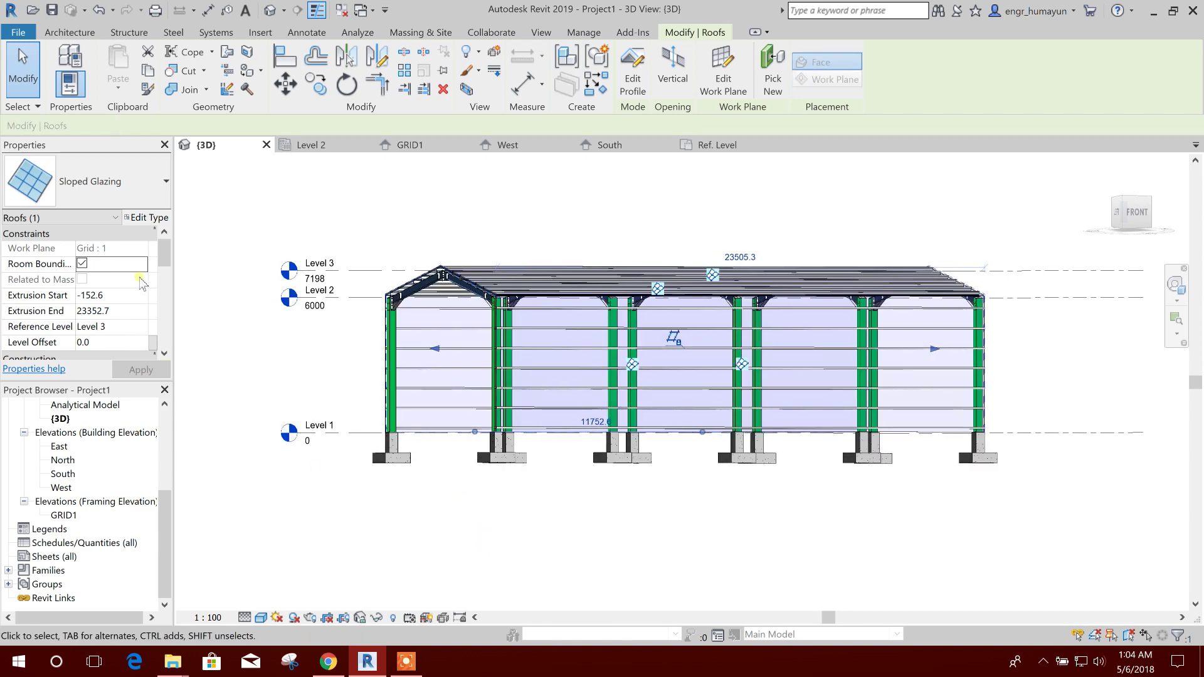
{"action": "left_click", "coordinate": [152, 218]}
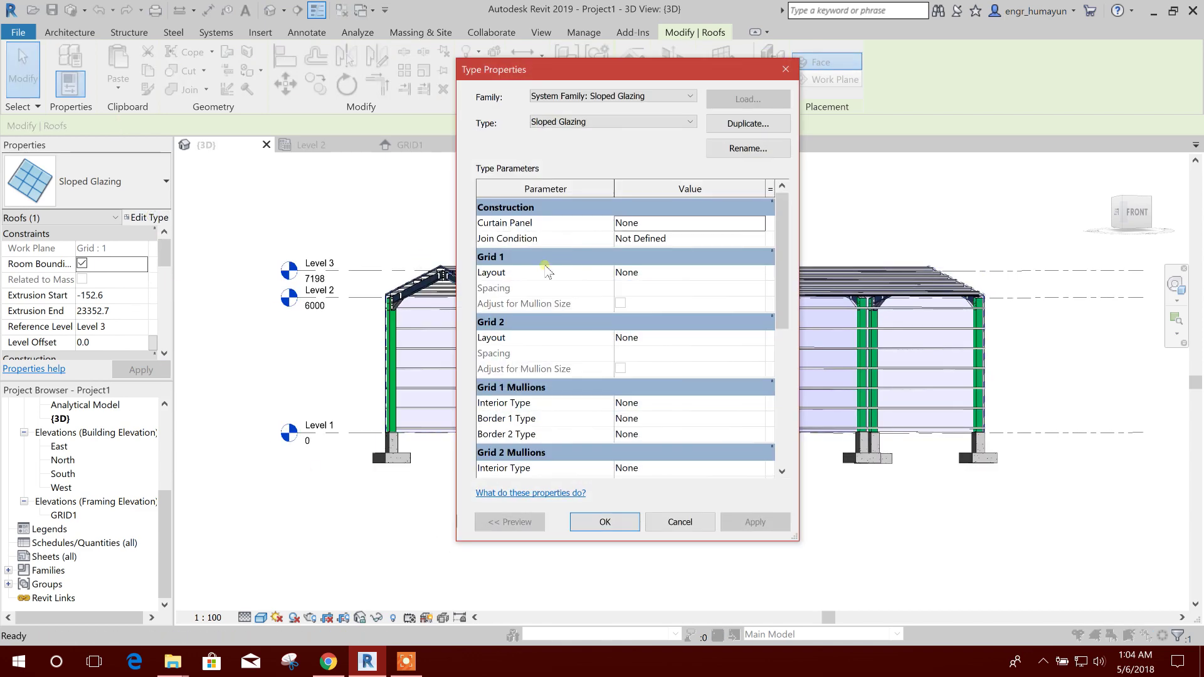
- Set the Grid 1 layout to Fixed Distance with 240.0 spacing
{"action": "left_click", "coordinate": [703, 272]}
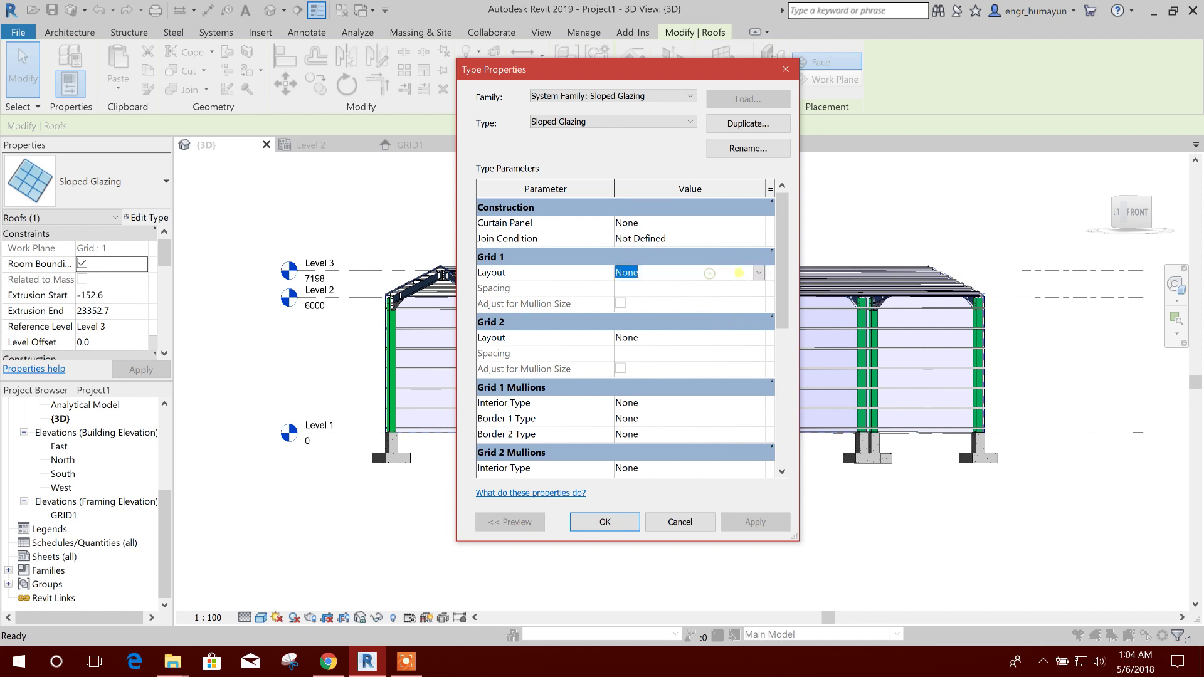
{"action": "left_click", "coordinate": [759, 272]}
{"action": "left_click", "coordinate": [652, 301]}
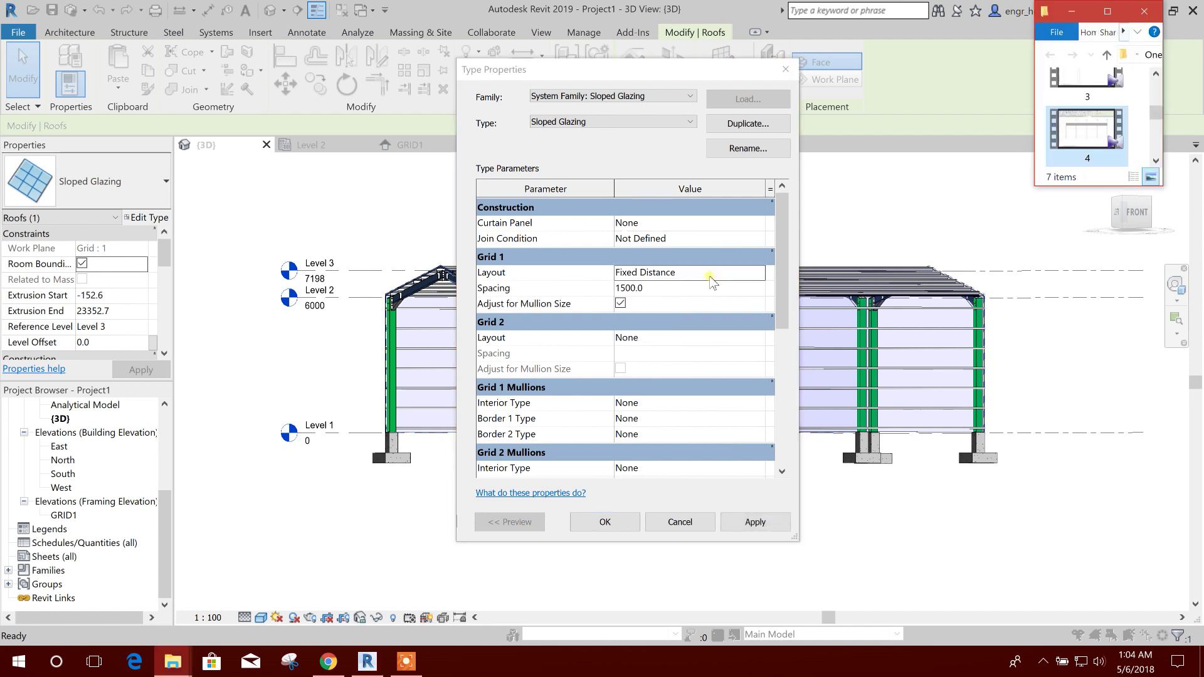
{"action": "left_click", "coordinate": [758, 272]}
{"action": "left_click", "coordinate": [655, 290]}
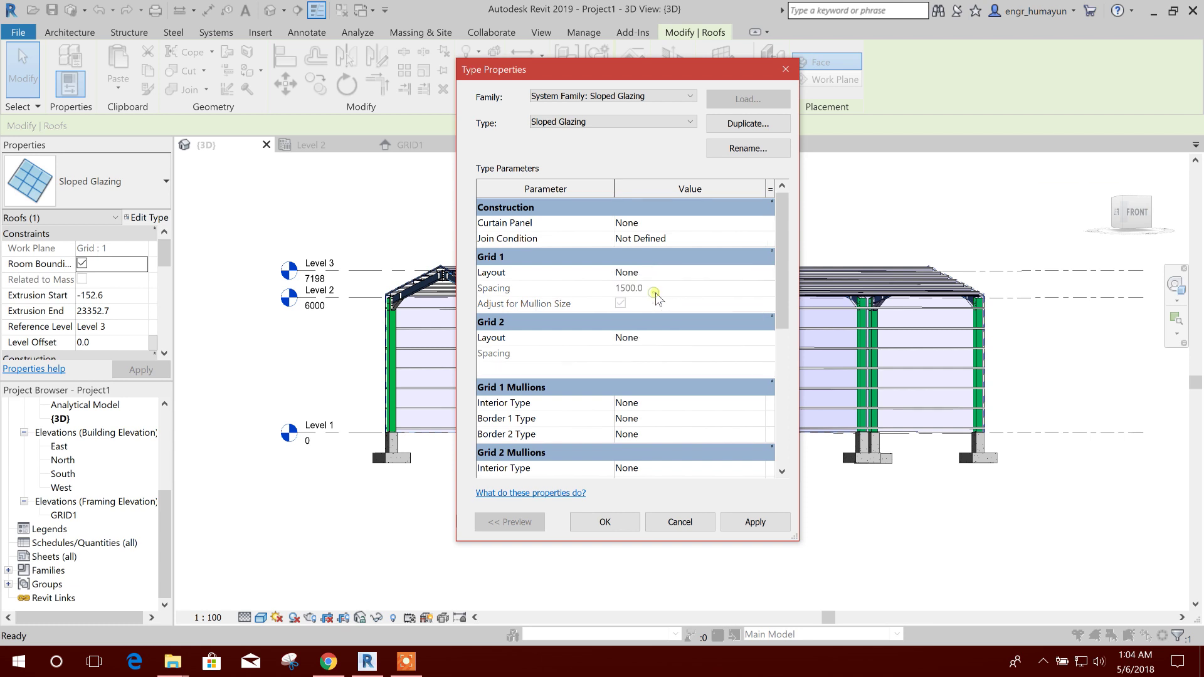
{"action": "left_click", "coordinate": [759, 272]}
{"action": "left_click", "coordinate": [633, 301]}
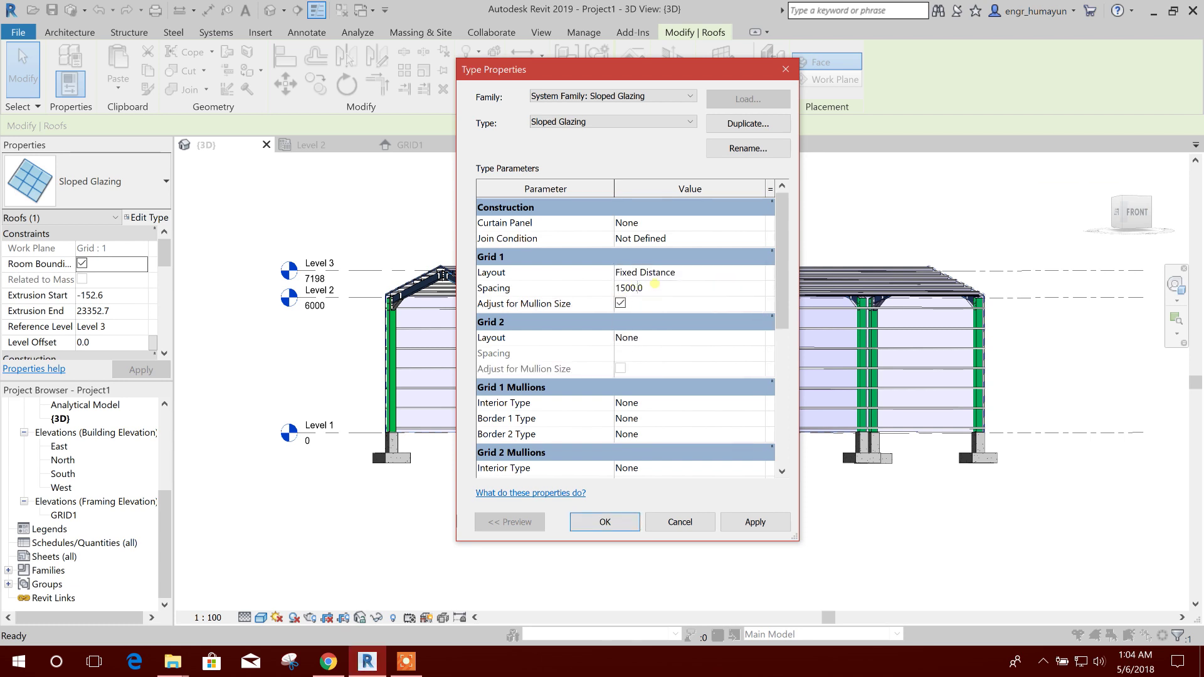
{"action": "left_click", "coordinate": [629, 289]}
{"action": "left_click", "coordinate": [663, 349]}
{"action": "scroll", "coordinate": [784, 285], "scroll_direction": "down", "scroll_amount": 2}
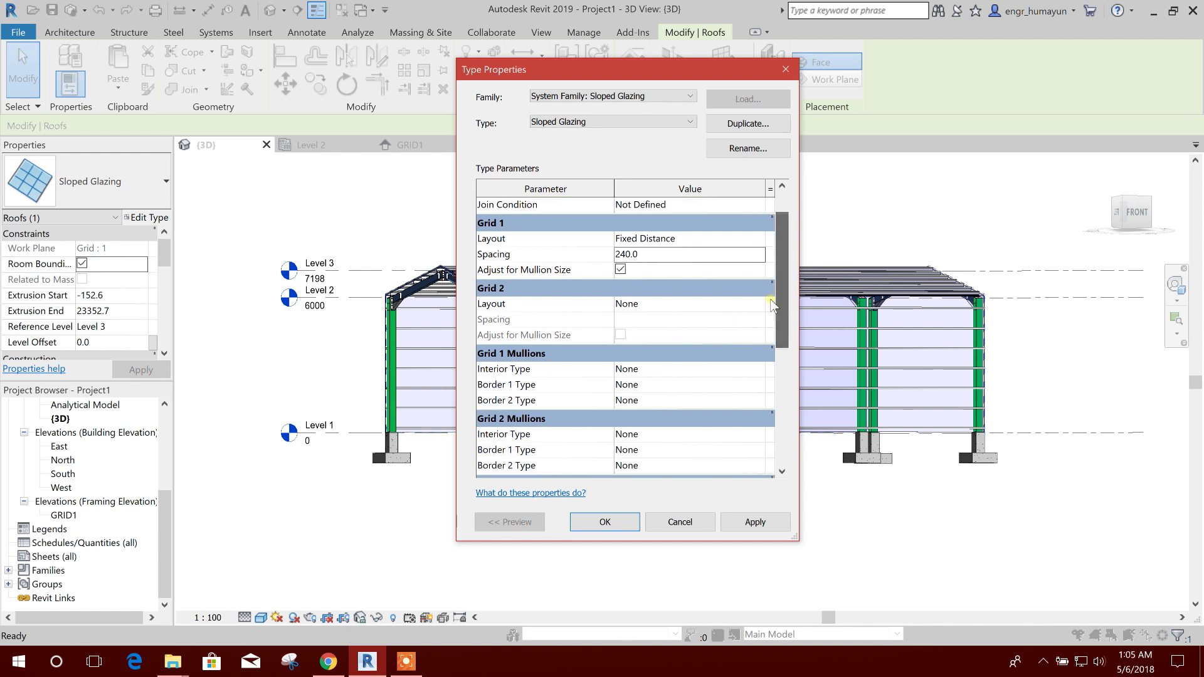
{"action": "left_click", "coordinate": [643, 253]}
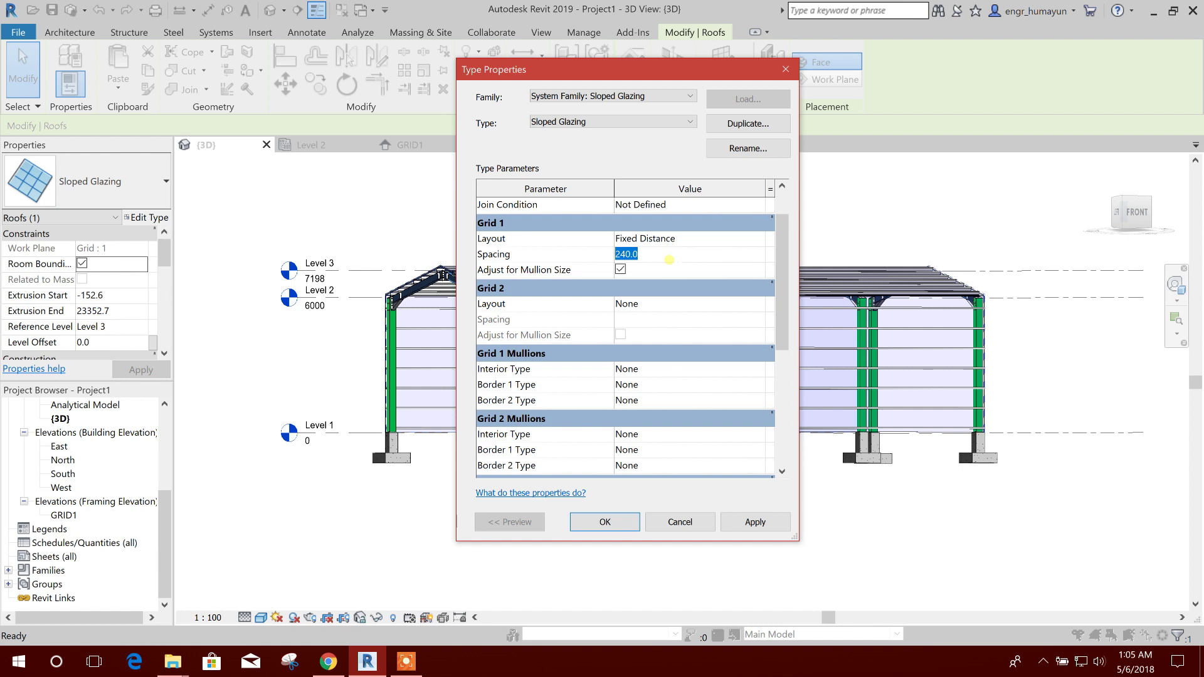
{"action": "left_click_drag", "start_coordinate": [616, 74], "coordinate": [563, 84]}
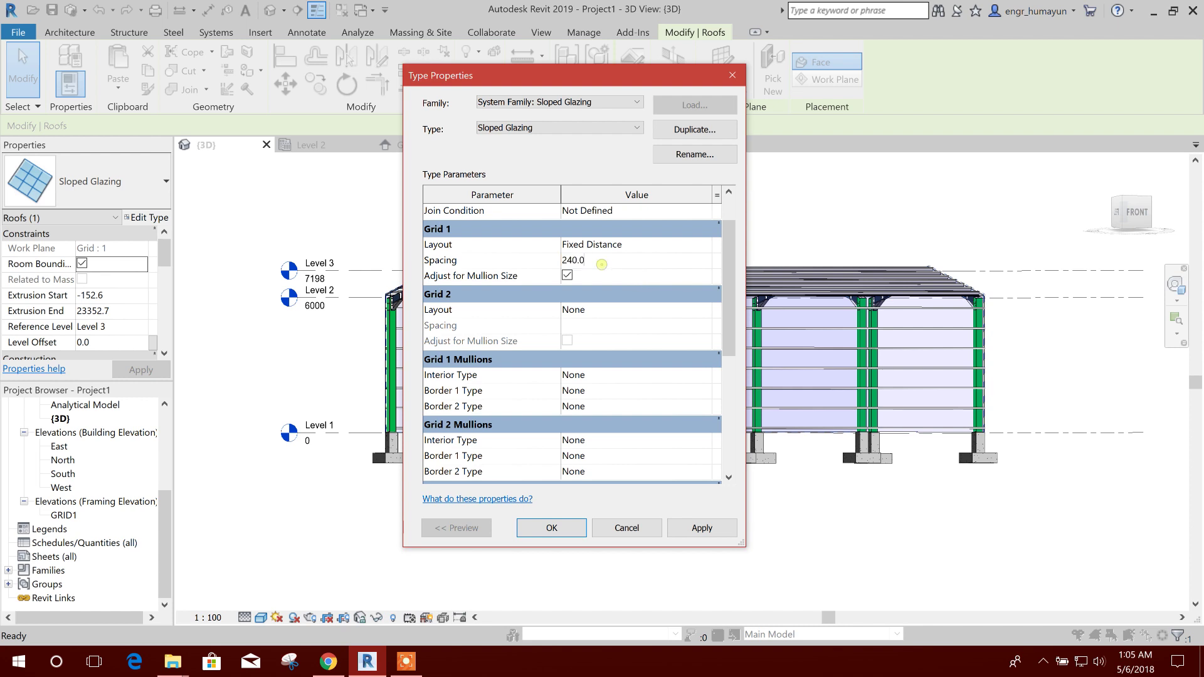
{"action": "left_click_drag", "start_coordinate": [602, 264], "coordinate": [543, 267]}
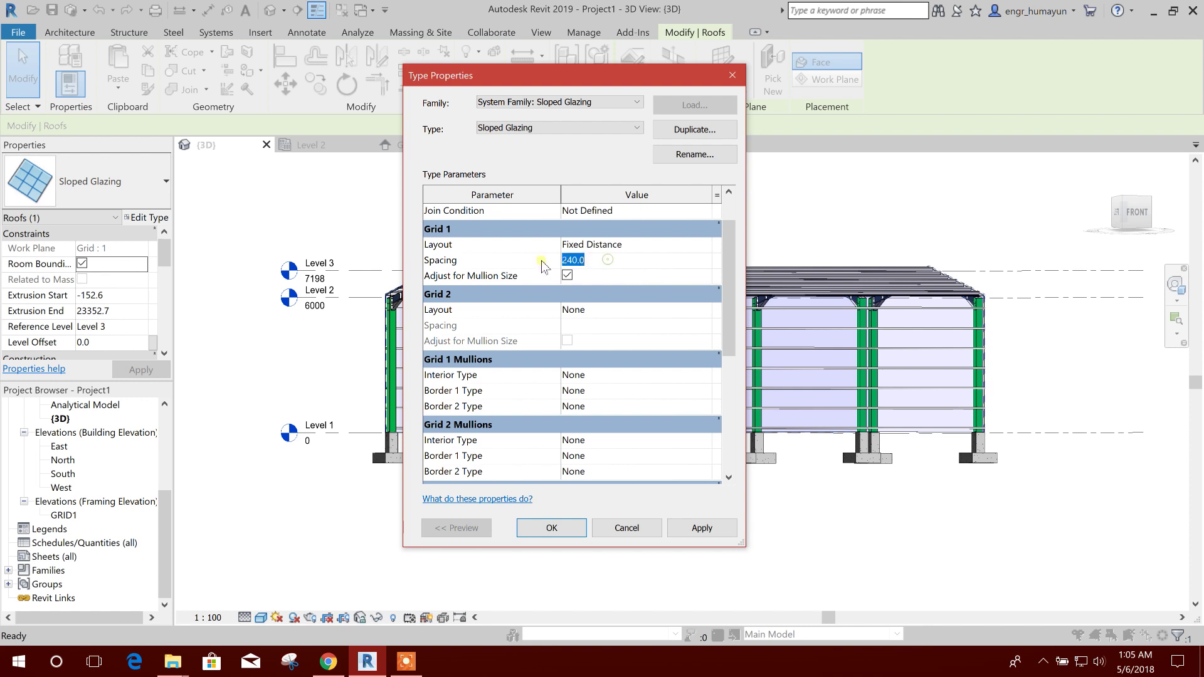
- Use Rectangular Mullion : ROOF SHEET as Grid 1 interior type and apply the changes
{"action": "left_click", "coordinate": [638, 380]}
{"action": "left_click", "coordinate": [705, 377]}
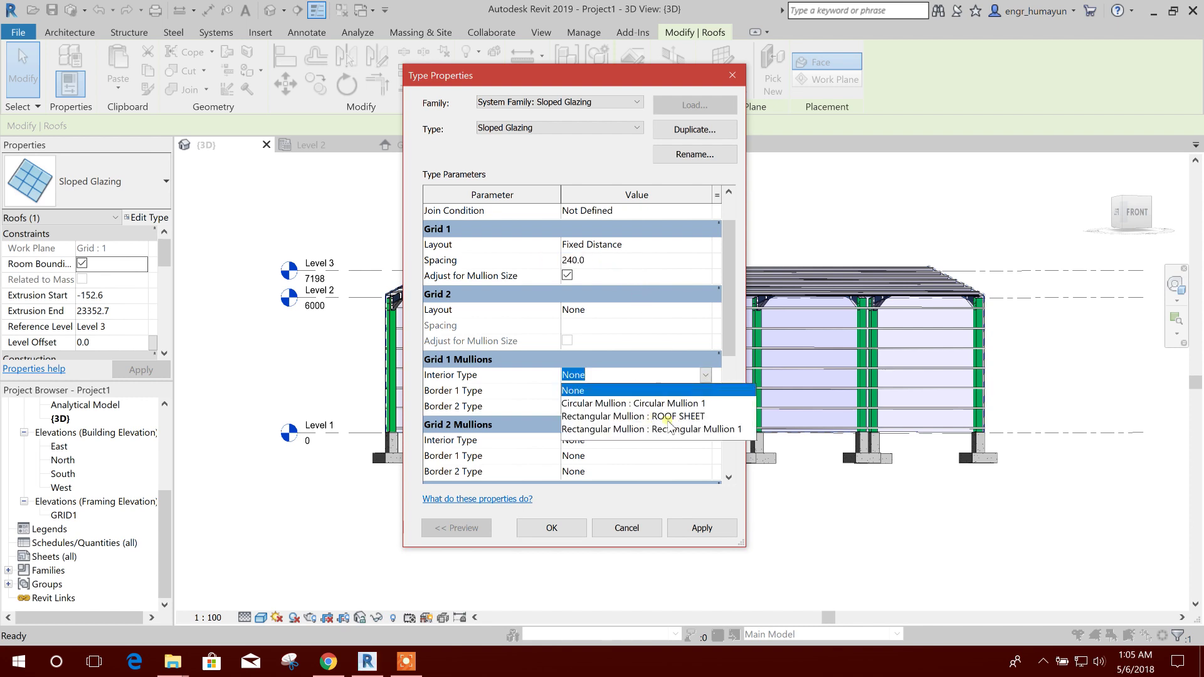
{"action": "left_click", "coordinate": [670, 417]}
{"action": "left_click", "coordinate": [692, 535]}
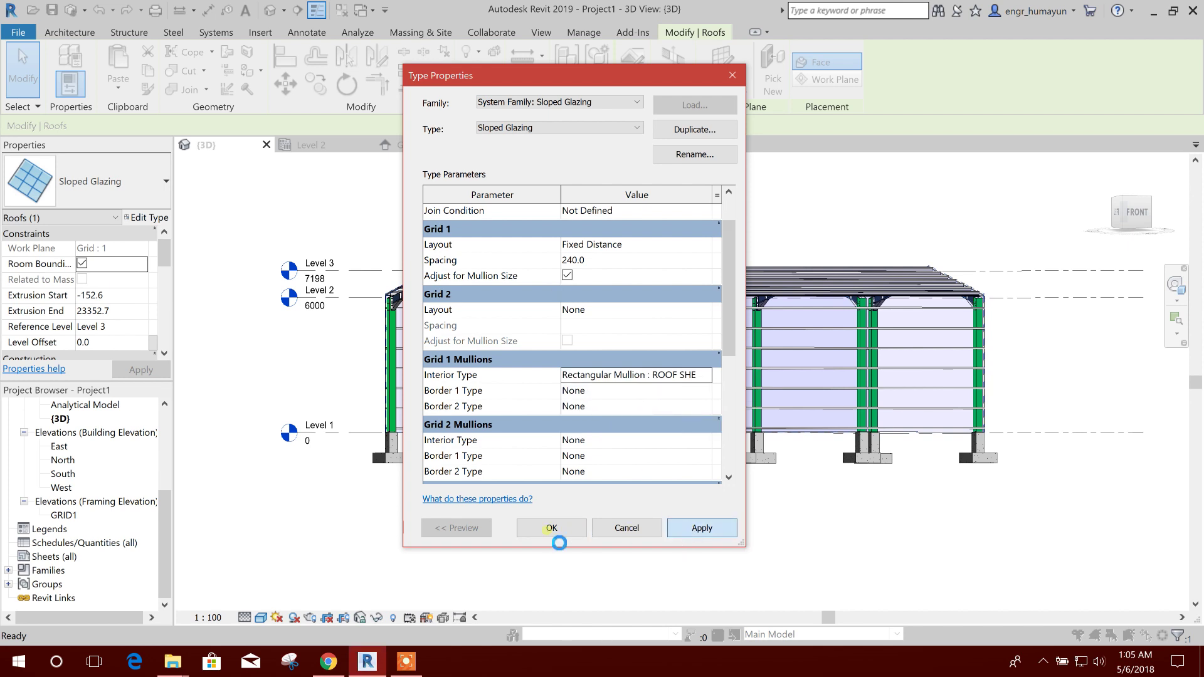
{"action": "left_click", "coordinate": [551, 529]}
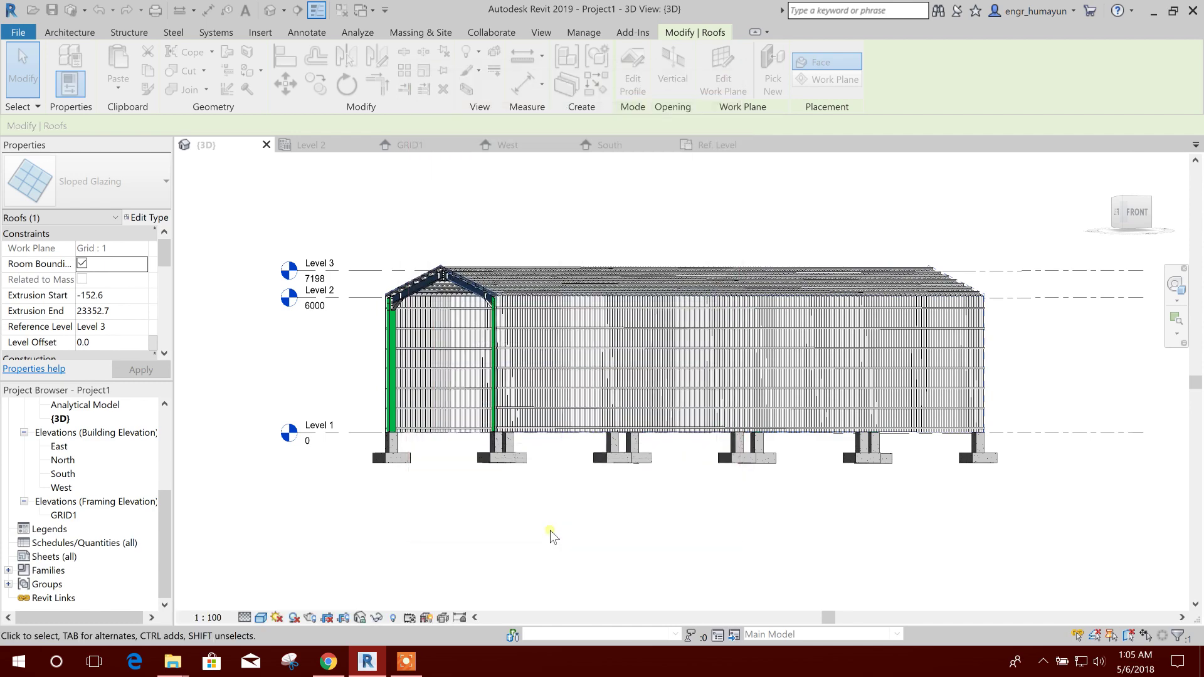
- Deselect the roof and orbit around the shed to view the rafter apex connection
{"action": "left_click", "coordinate": [589, 510]}
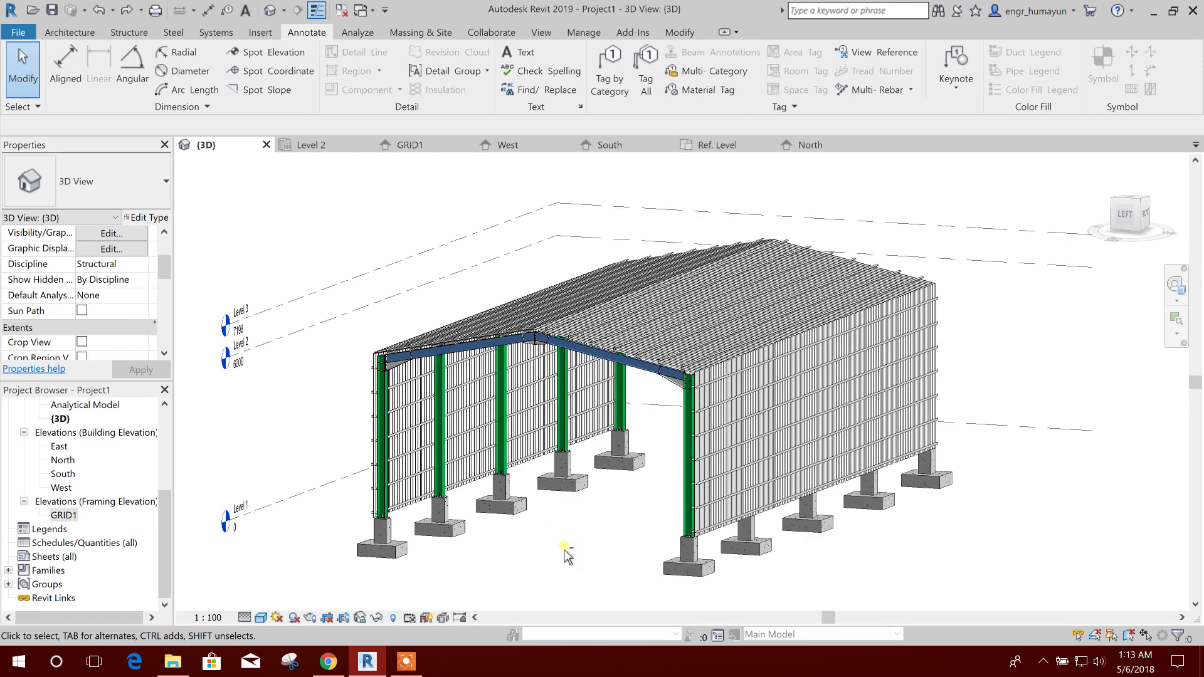
{"action": "middle_click_drag", "start_coordinate": [565, 550], "coordinate": [527, 498], "text": "shift"}
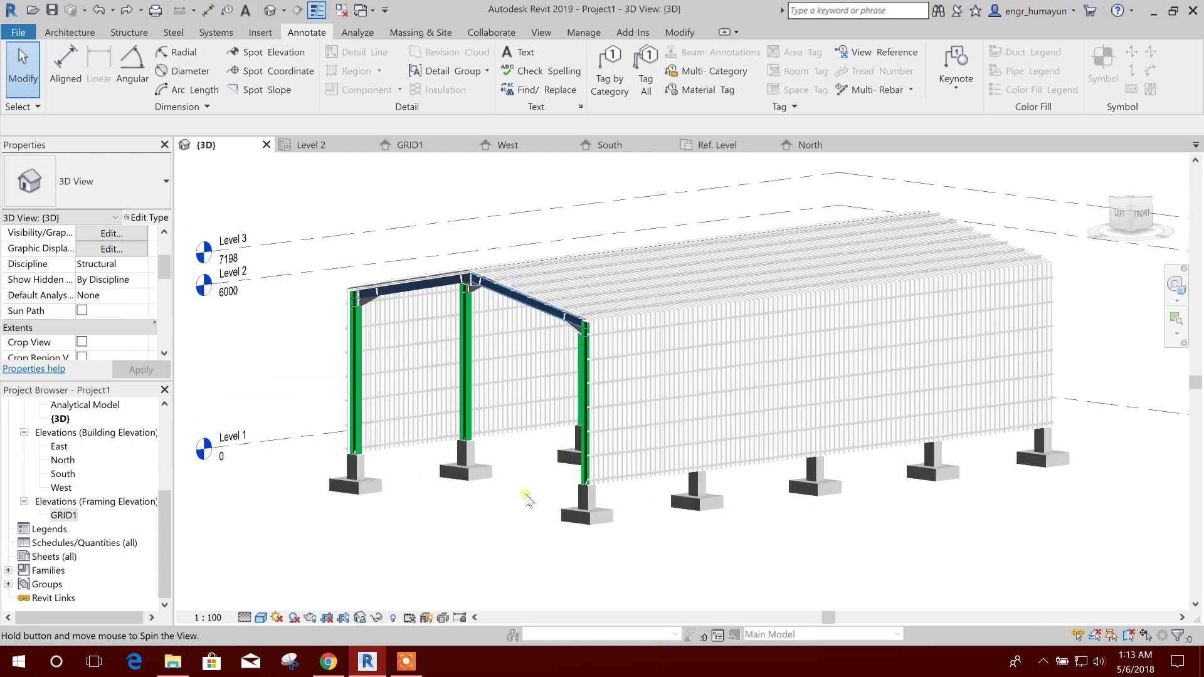
{"action": "scroll", "coordinate": [731, 417], "scroll_direction": "up", "scroll_amount": 2}
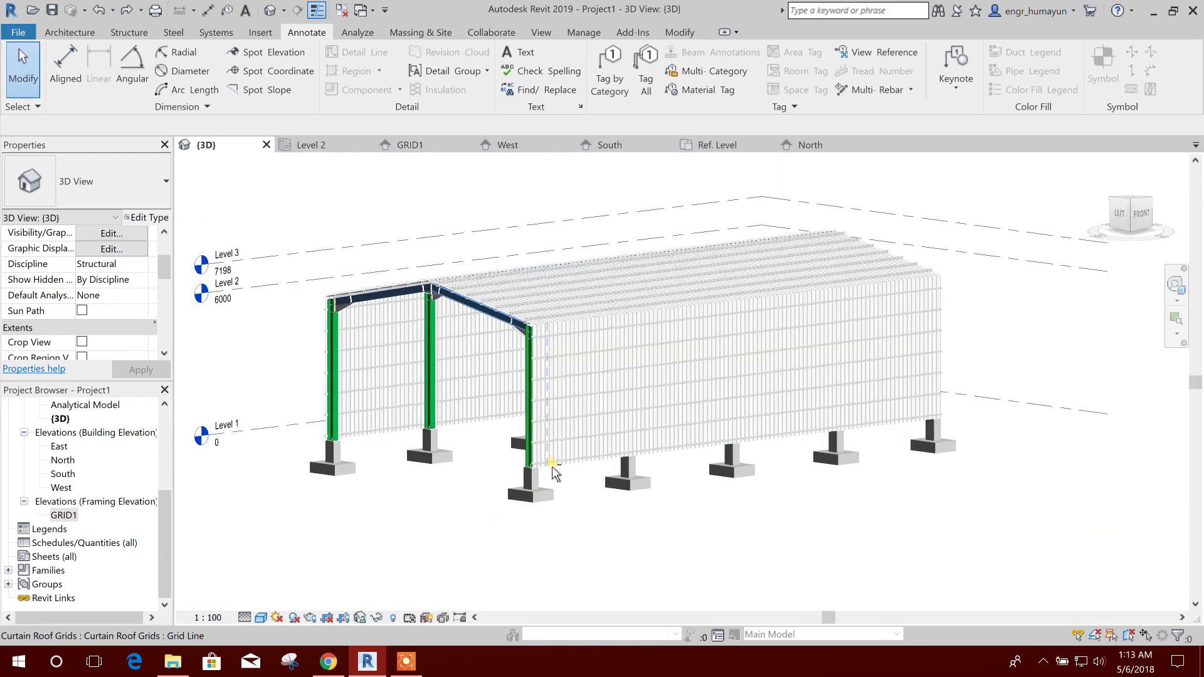
{"action": "middle_click_drag", "start_coordinate": [553, 475], "coordinate": [649, 471], "text": "shift"}
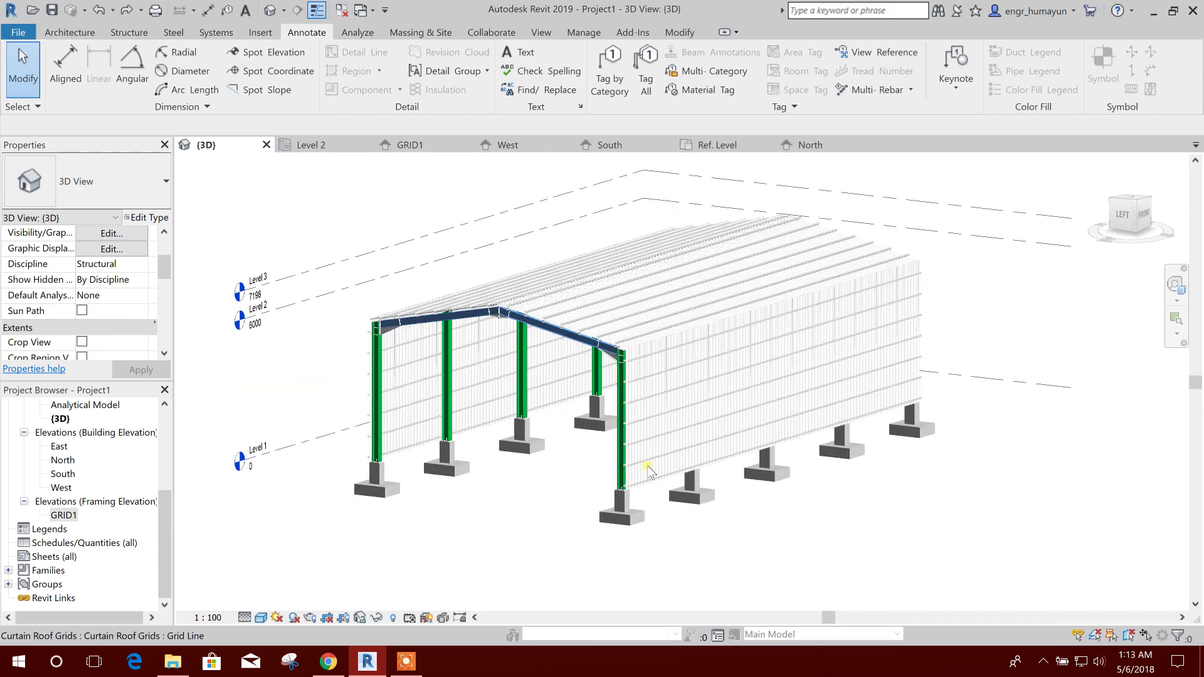
{"action": "scroll", "coordinate": [570, 316], "scroll_direction": "up", "scroll_amount": 10}
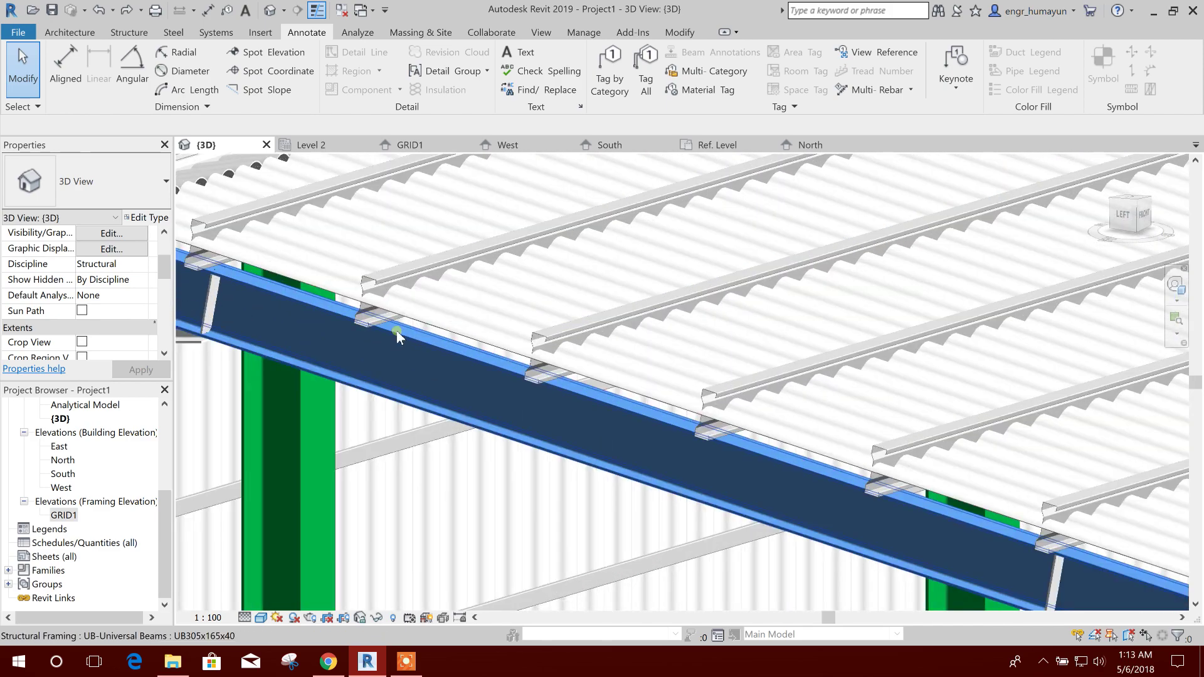
{"action": "middle_click_drag", "start_coordinate": [397, 337], "coordinate": [439, 294]}
{"action": "scroll", "coordinate": [439, 288], "scroll_direction": "up", "scroll_amount": 3}
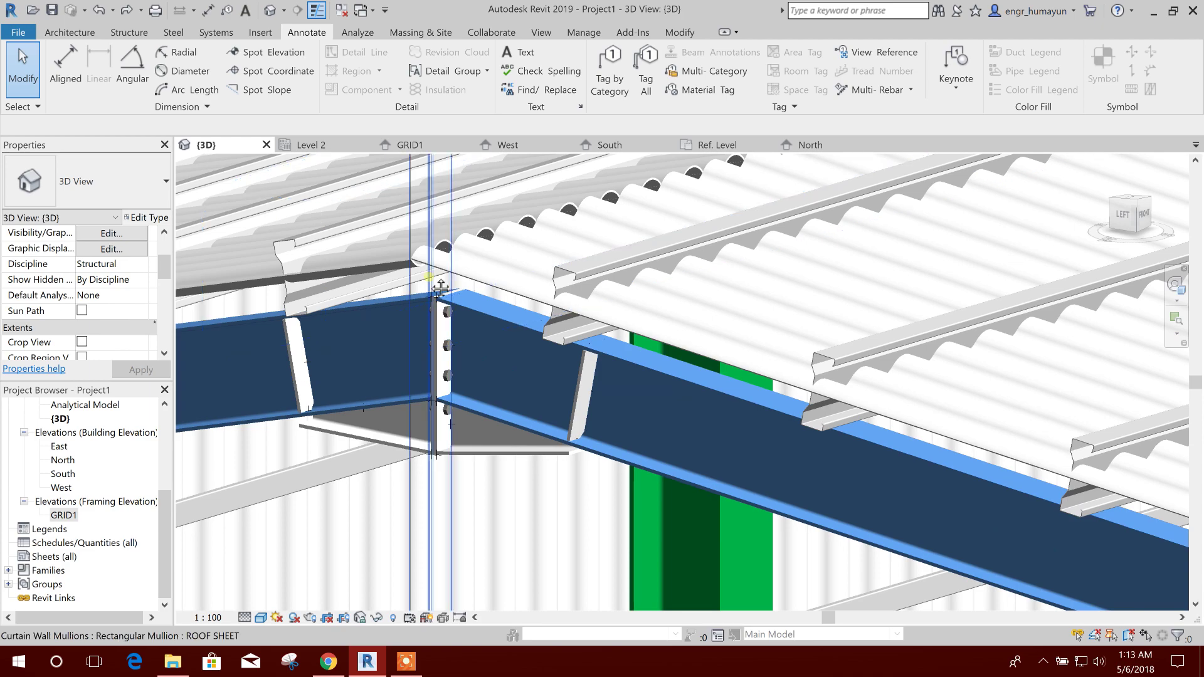
{"action": "scroll", "coordinate": [439, 289], "scroll_direction": "down", "scroll_amount": 10}
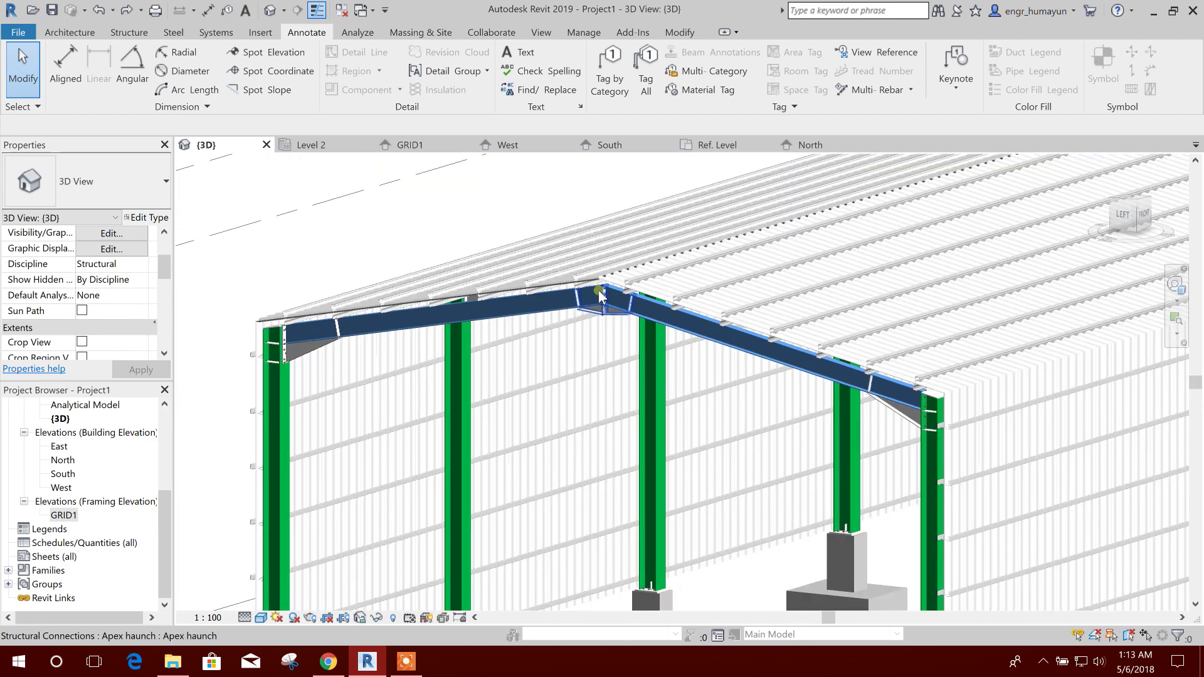
{"action": "scroll", "coordinate": [599, 295], "scroll_direction": "down", "scroll_amount": 6}
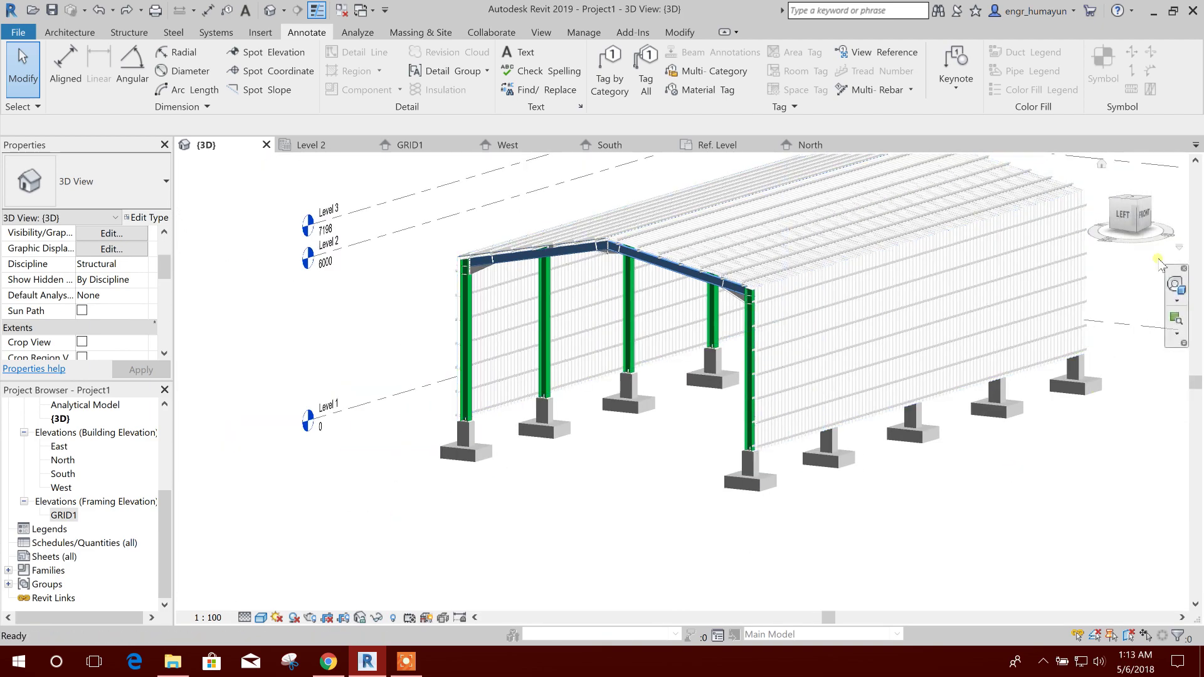
- Switch to the ViewCube LEFT view and zoom in on the roof ridge
{"action": "left_click", "coordinate": [1123, 215]}
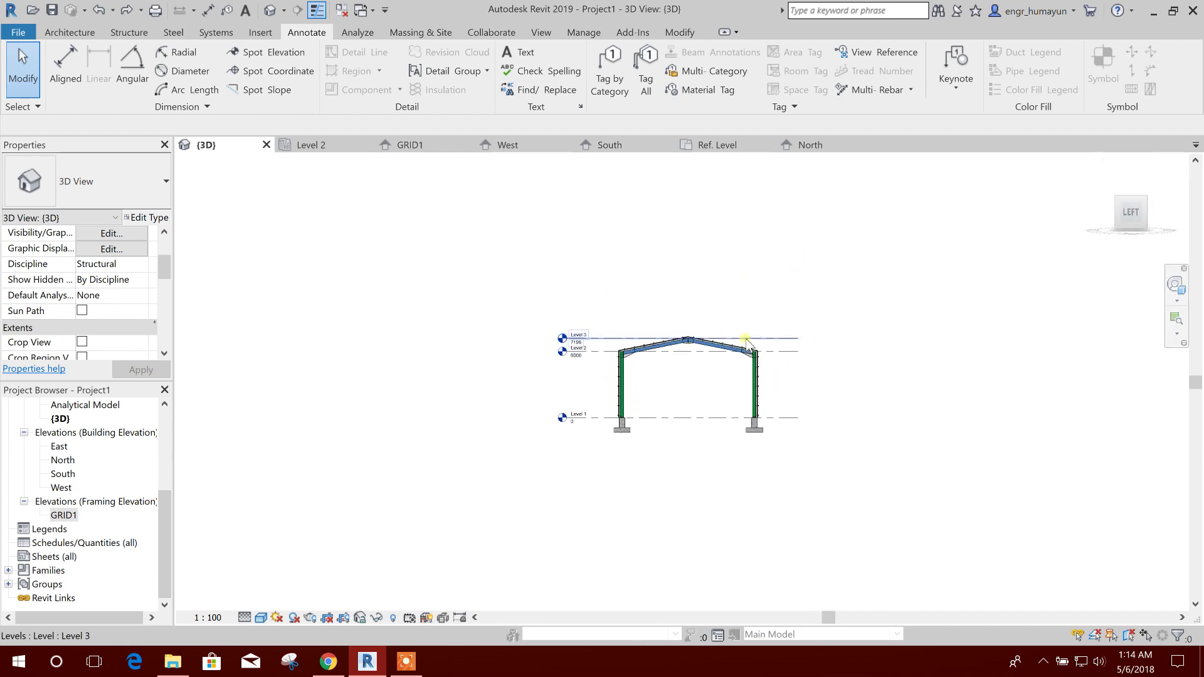
{"action": "scroll", "coordinate": [686, 341], "scroll_direction": "up", "scroll_amount": 6}
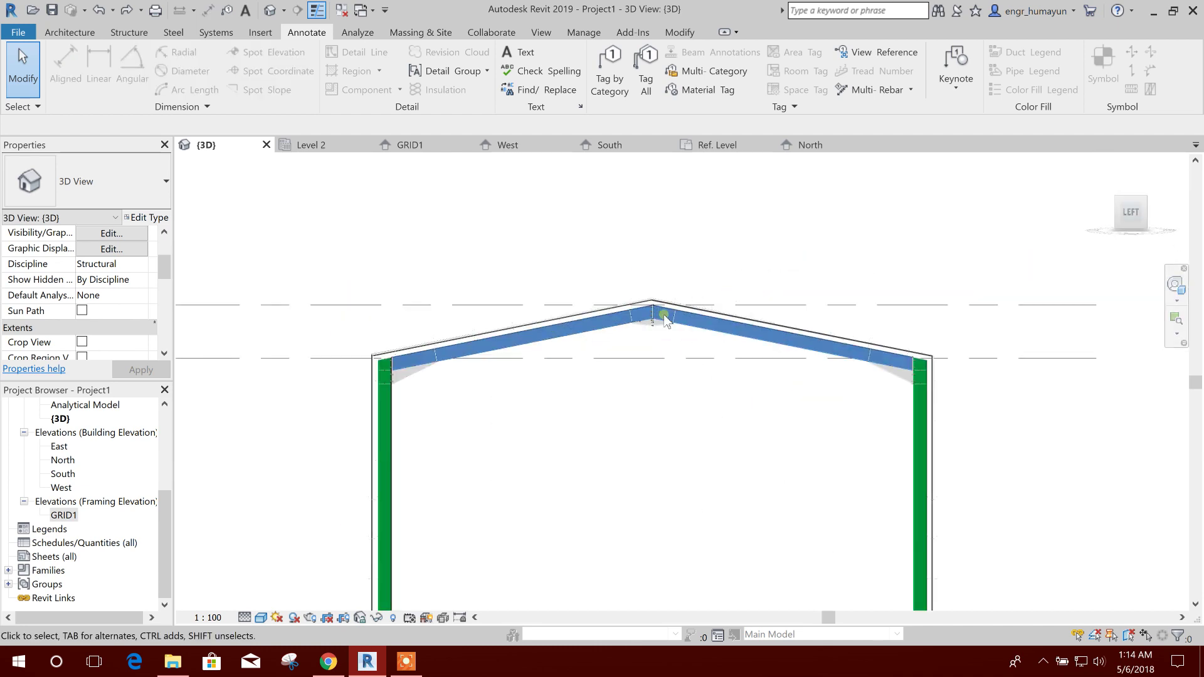
{"action": "scroll", "coordinate": [665, 320], "scroll_direction": "up", "scroll_amount": 3}
{"action": "scroll", "coordinate": [439, 332], "scroll_direction": "up", "scroll_amount": 5}
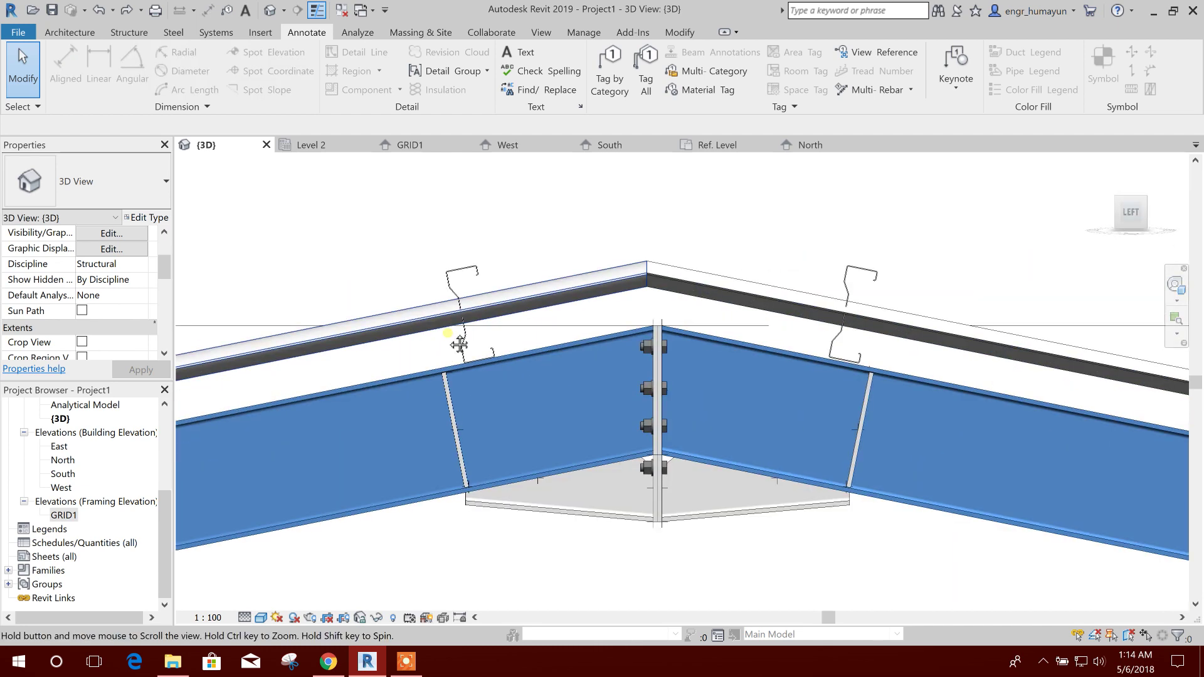
{"action": "left_click", "coordinate": [664, 257]}
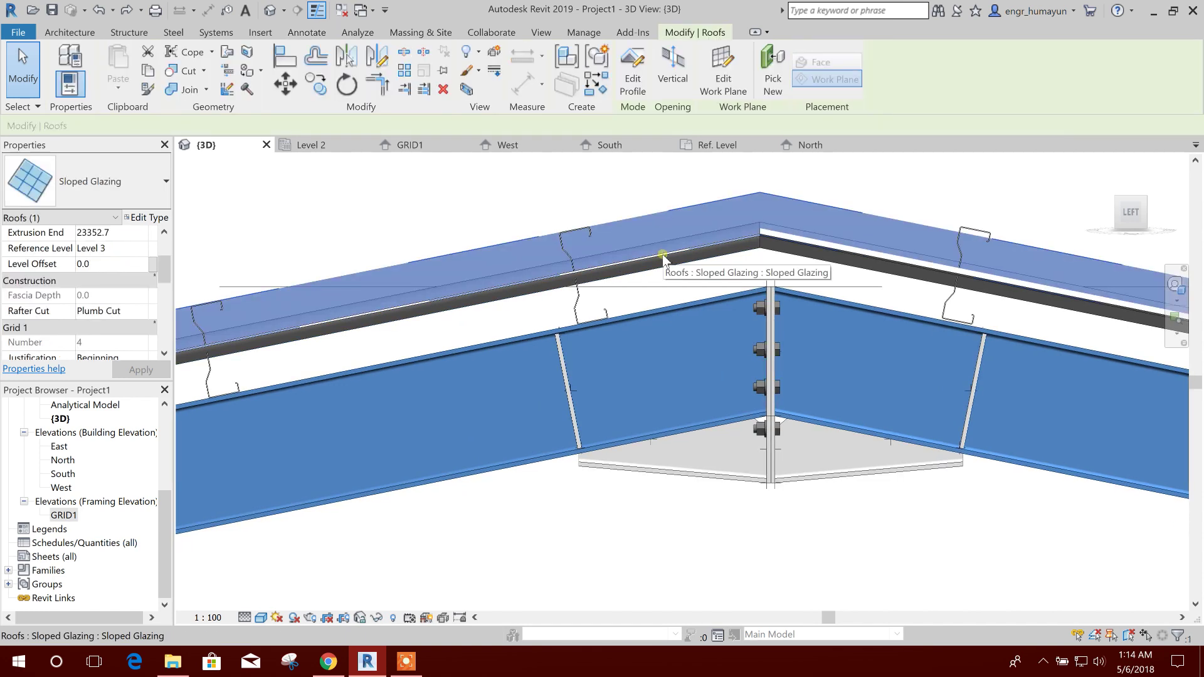
{"action": "scroll", "coordinate": [664, 258], "scroll_direction": "down", "scroll_amount": 5}
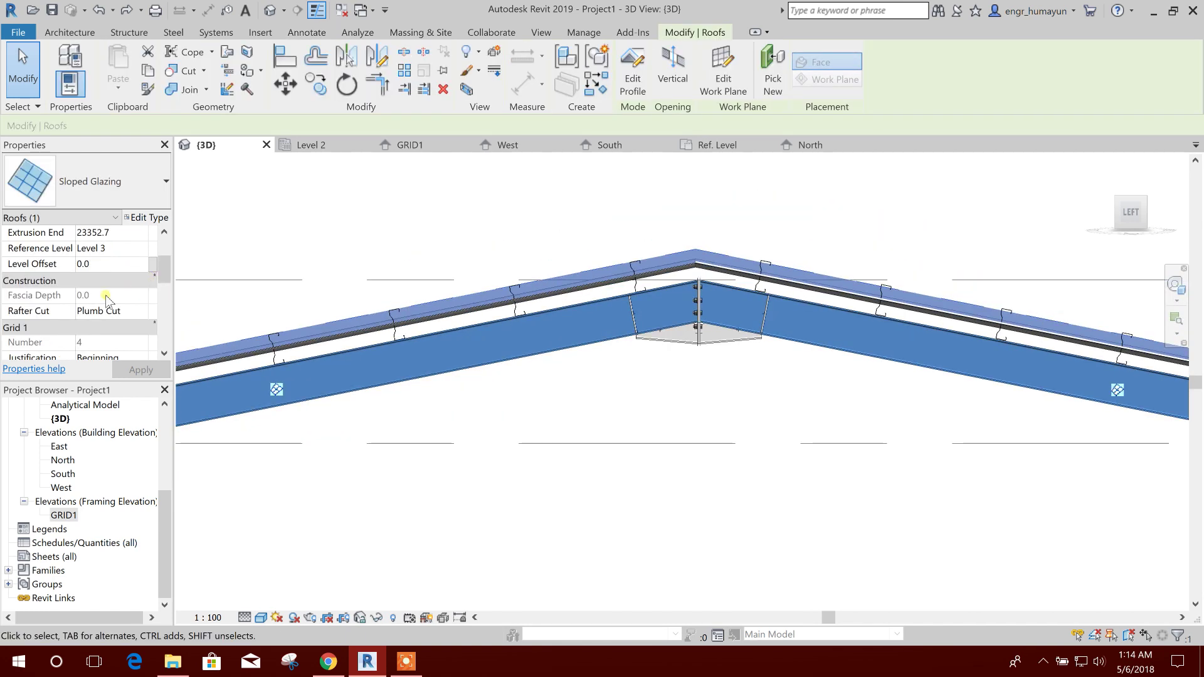
{"action": "scroll", "coordinate": [94, 301], "scroll_direction": "down", "scroll_amount": 1}
{"action": "scroll", "coordinate": [107, 325], "scroll_direction": "down", "scroll_amount": 2}
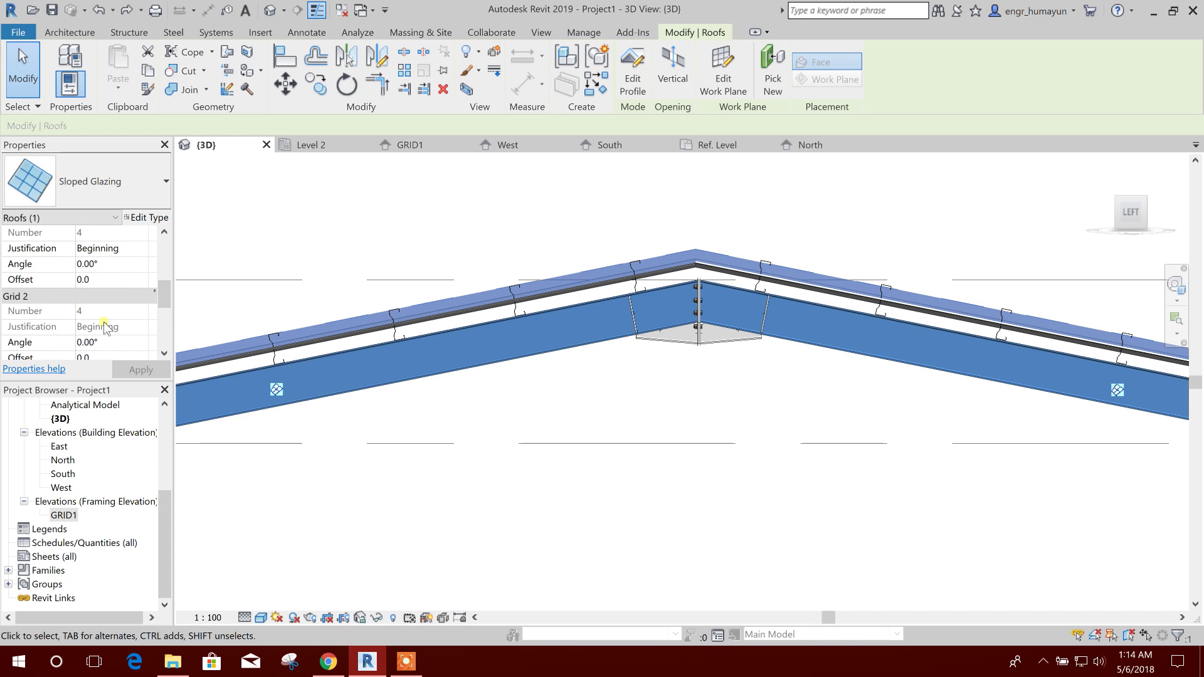
{"action": "scroll", "coordinate": [104, 311], "scroll_direction": "down", "scroll_amount": 1}
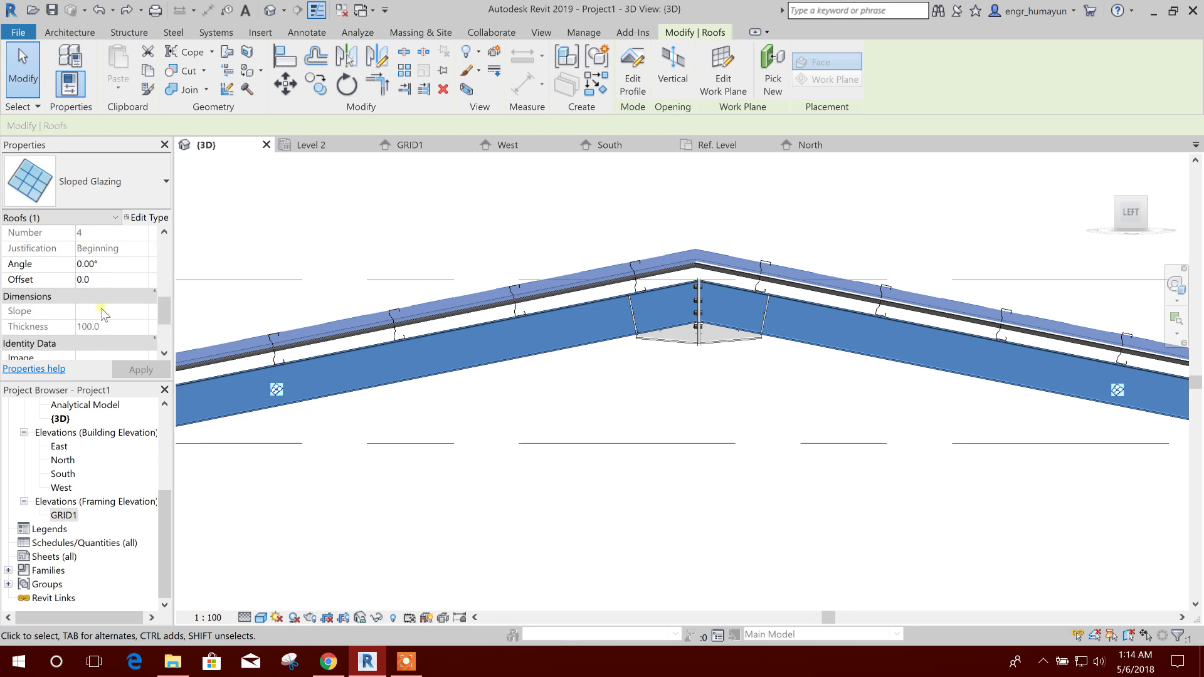
{"action": "scroll", "coordinate": [121, 322], "scroll_direction": "up", "scroll_amount": 3}
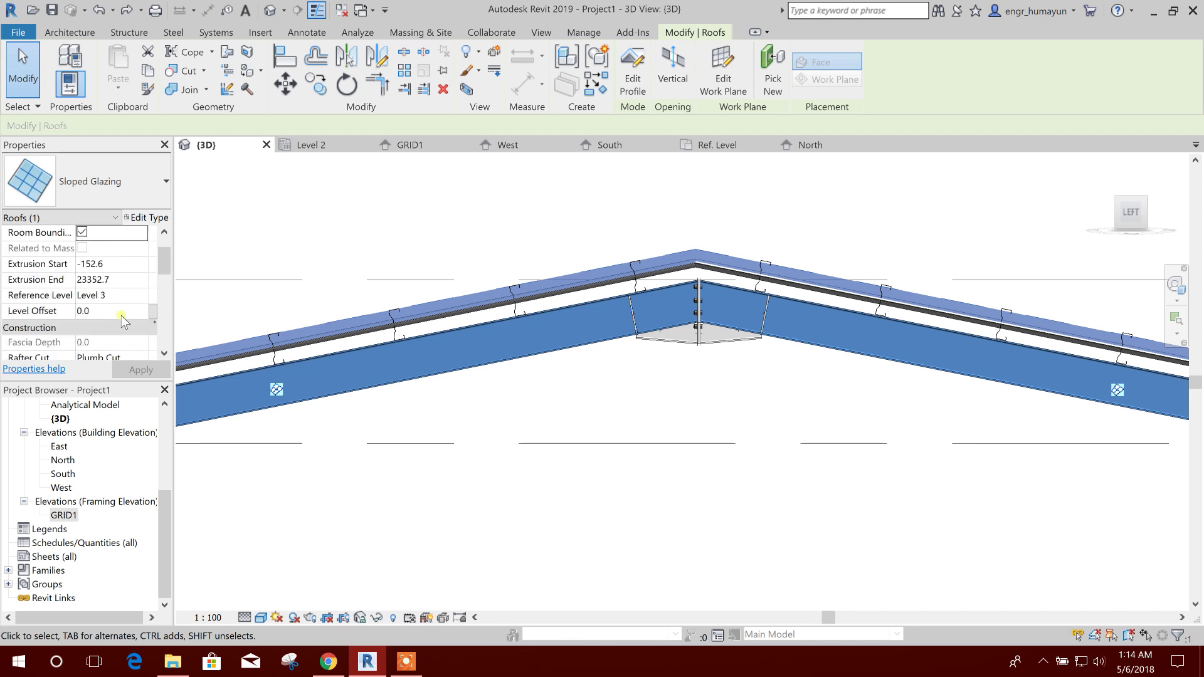
{"action": "scroll", "coordinate": [111, 314], "scroll_direction": "down", "scroll_amount": 2}
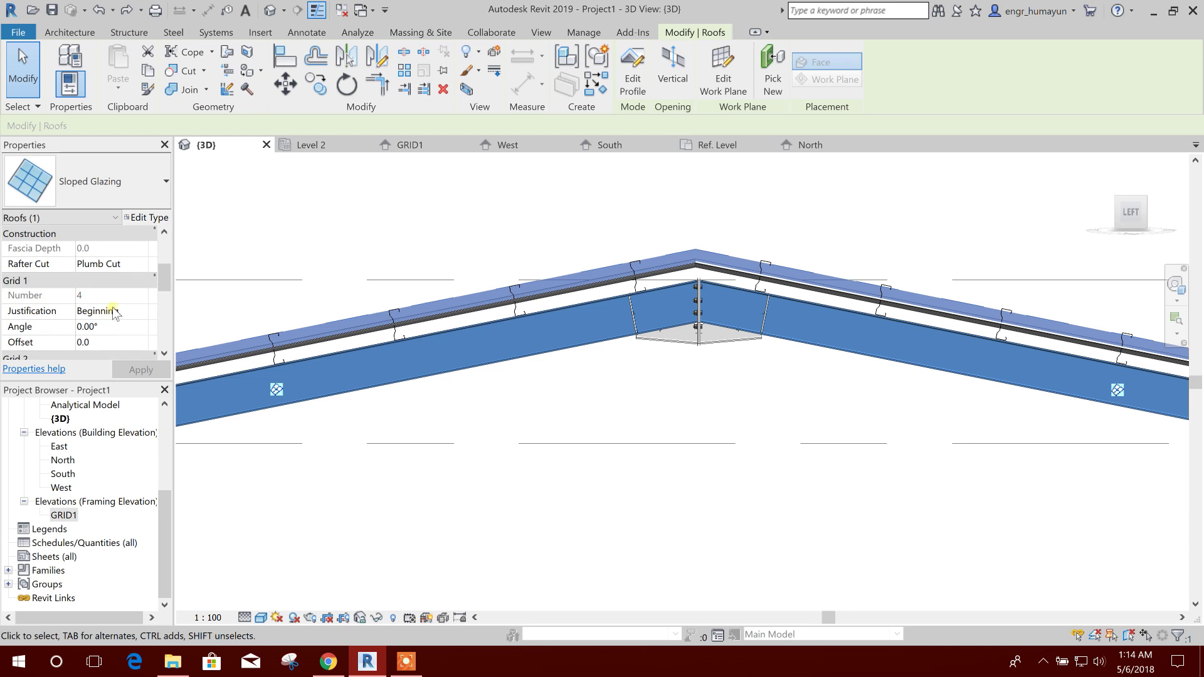
{"action": "scroll", "coordinate": [119, 315], "scroll_direction": "down", "scroll_amount": 2}
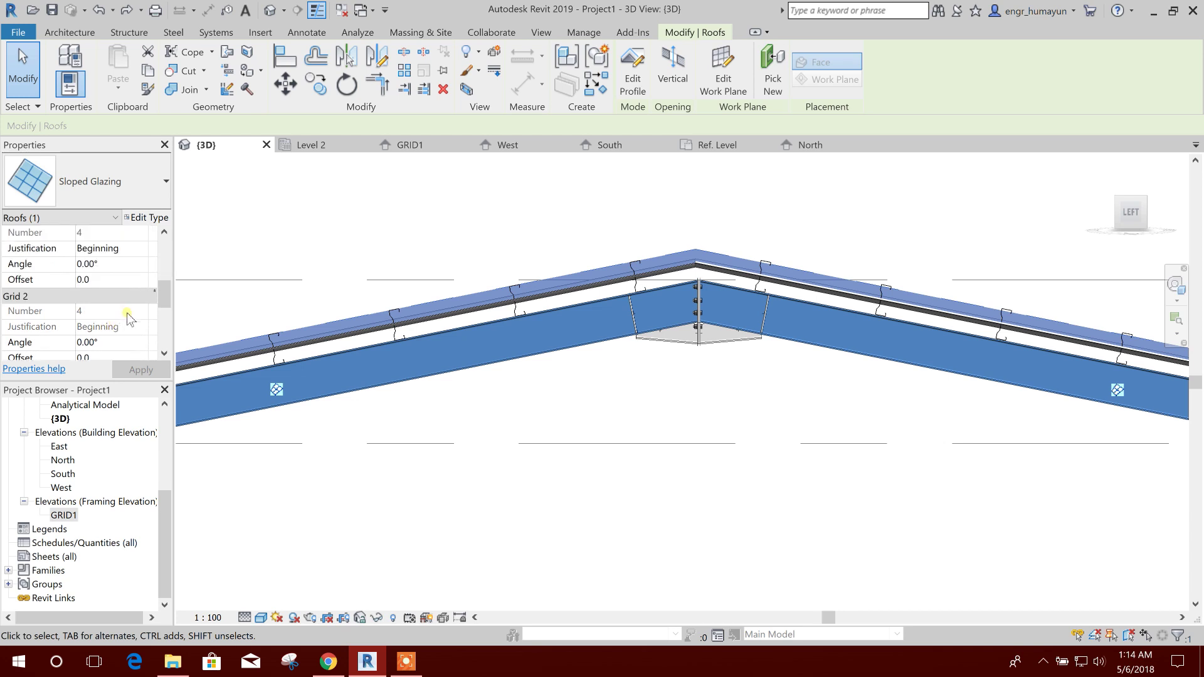
{"action": "scroll", "coordinate": [137, 328], "scroll_direction": "down", "scroll_amount": 1}
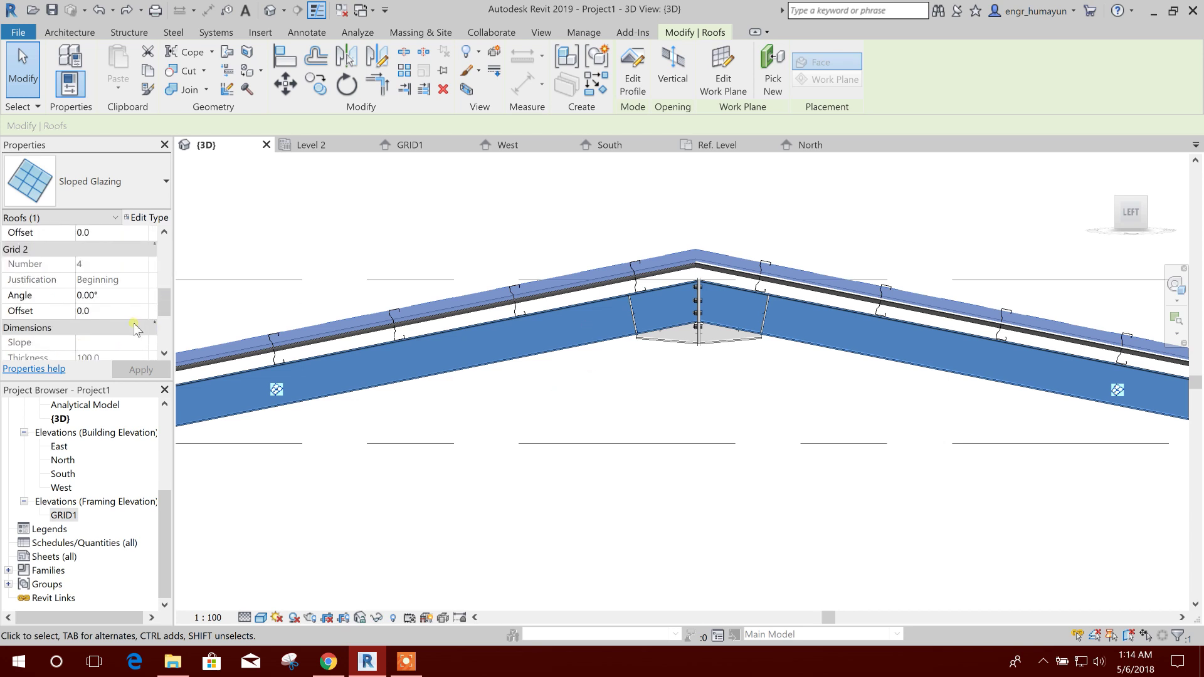
{"action": "scroll", "coordinate": [135, 329], "scroll_direction": "up", "scroll_amount": 5}
{"action": "left_click", "coordinate": [110, 311]}
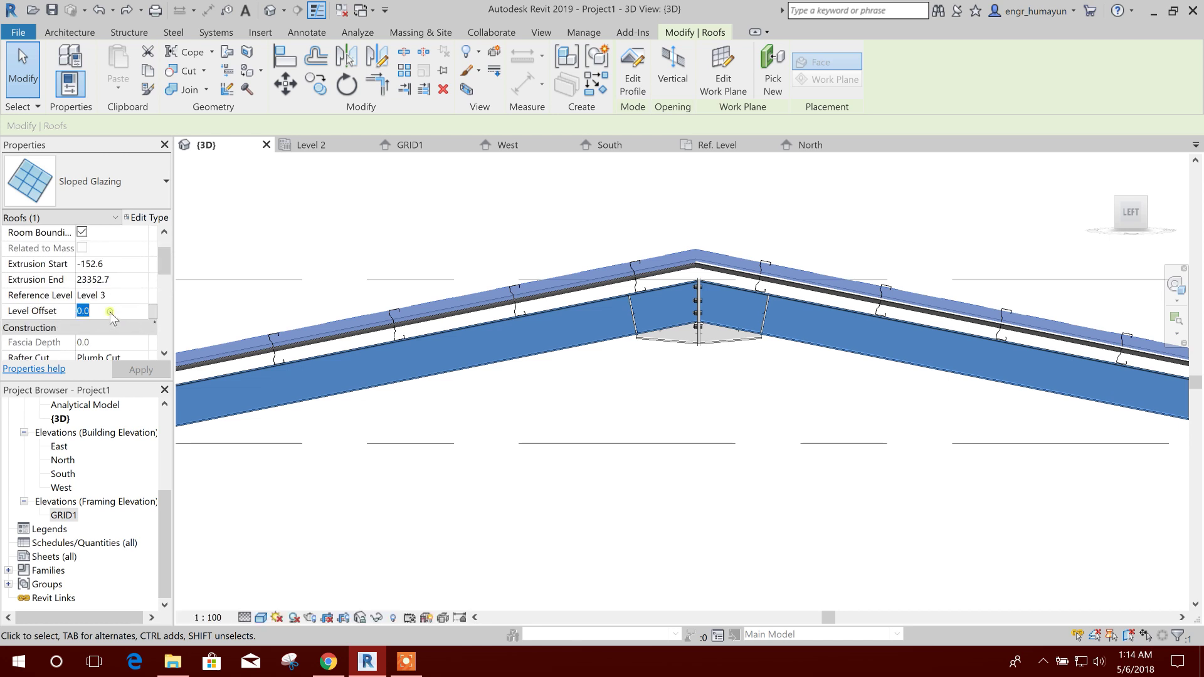
{"action": "type", "text": "100"}
{"action": "key", "text": "Return"}
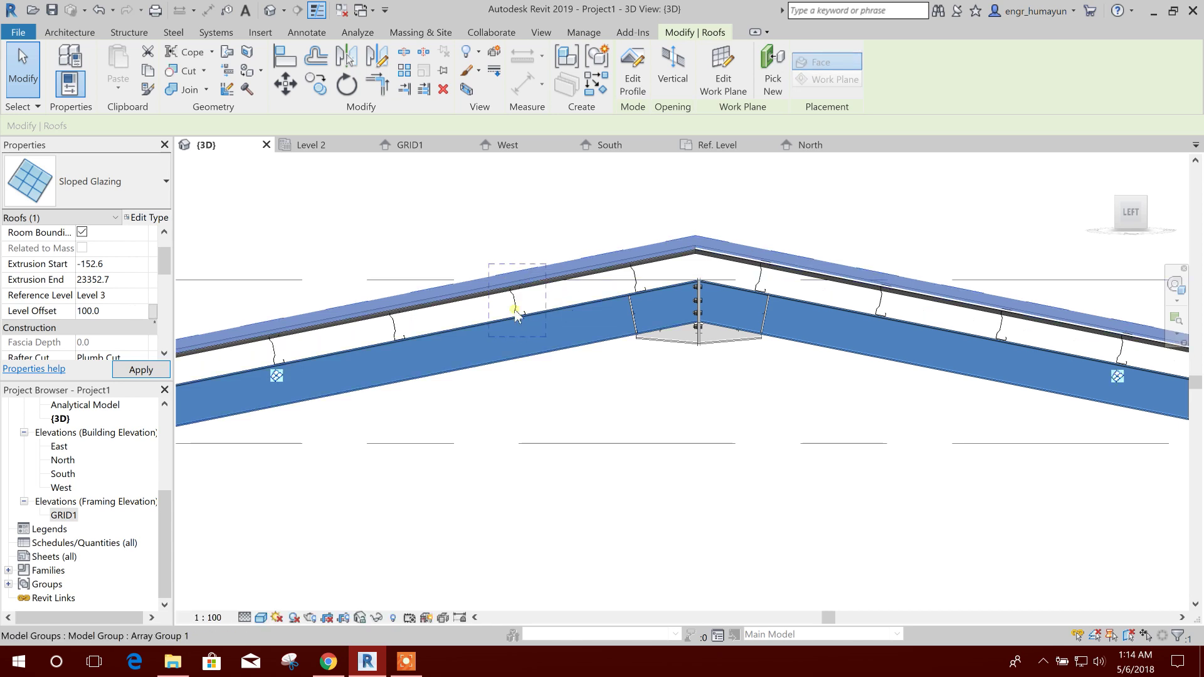
{"action": "scroll", "coordinate": [520, 293], "scroll_direction": "up", "scroll_amount": 4}
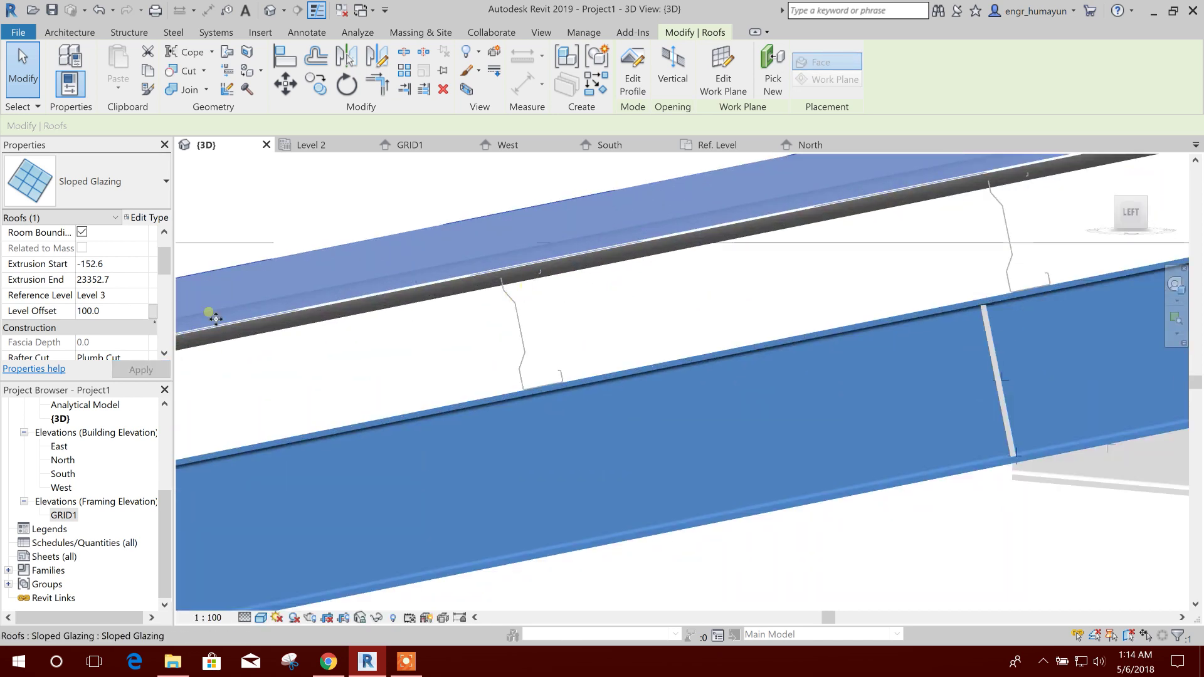
{"action": "left_click", "coordinate": [111, 264]}
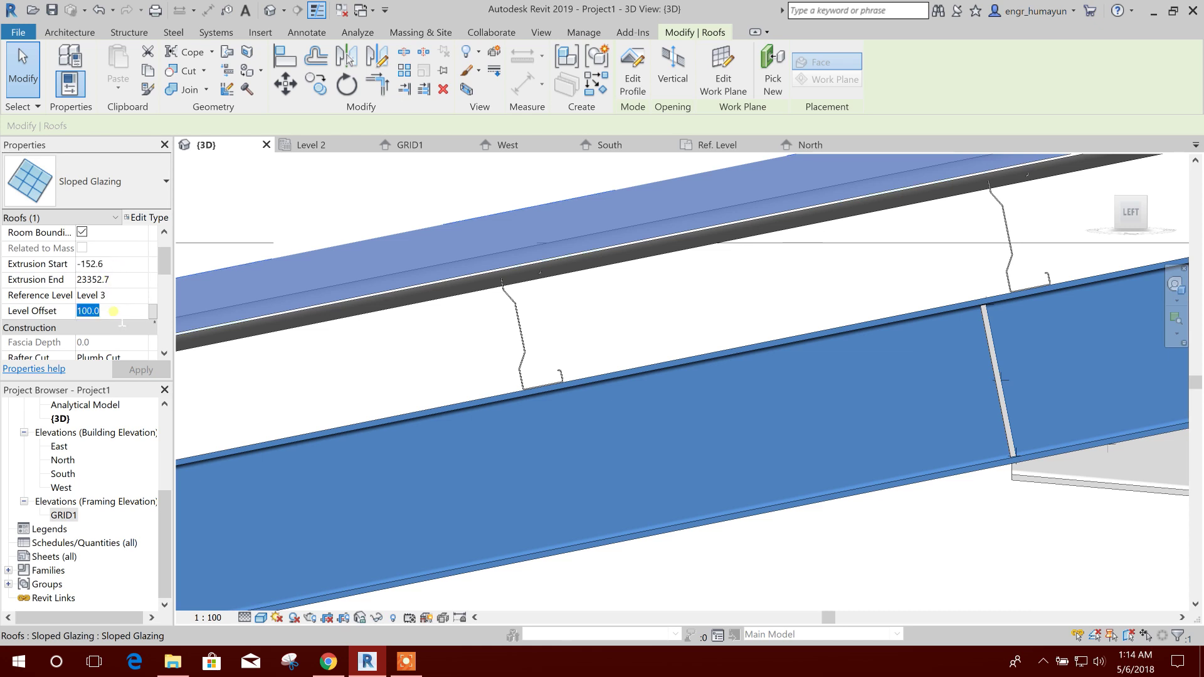
{"action": "key", "text": "Return"}
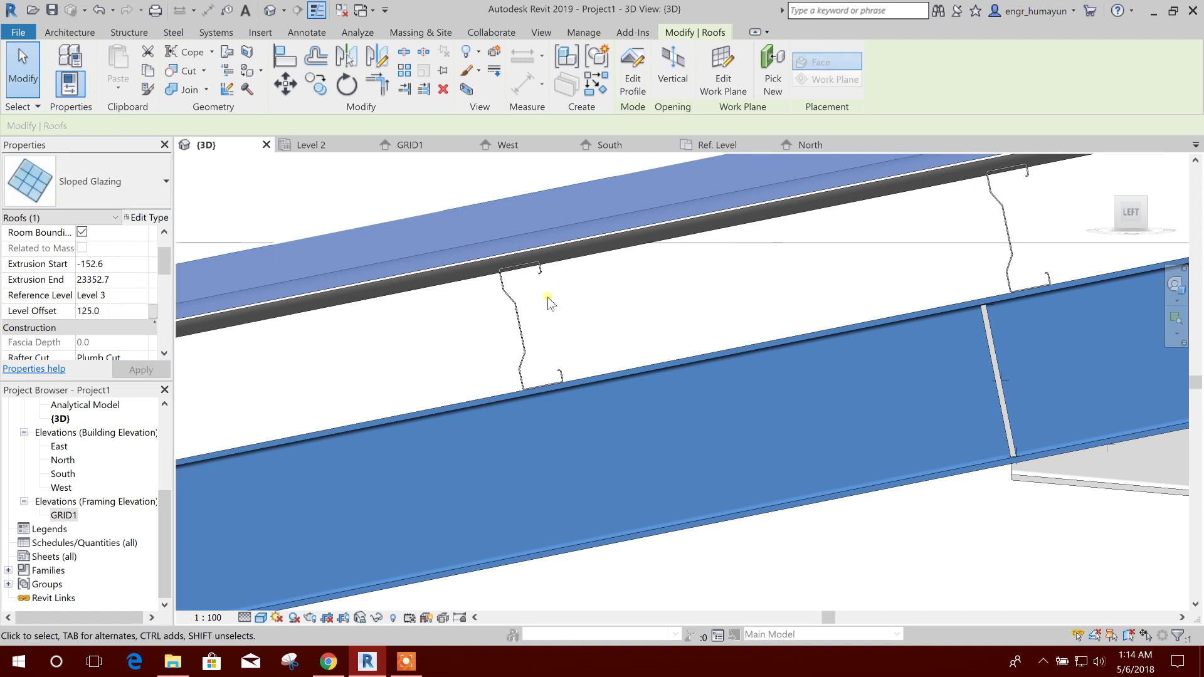
{"action": "scroll", "coordinate": [547, 297], "scroll_direction": "down", "scroll_amount": 5}
{"action": "scroll", "coordinate": [706, 379], "scroll_direction": "down", "scroll_amount": 3}
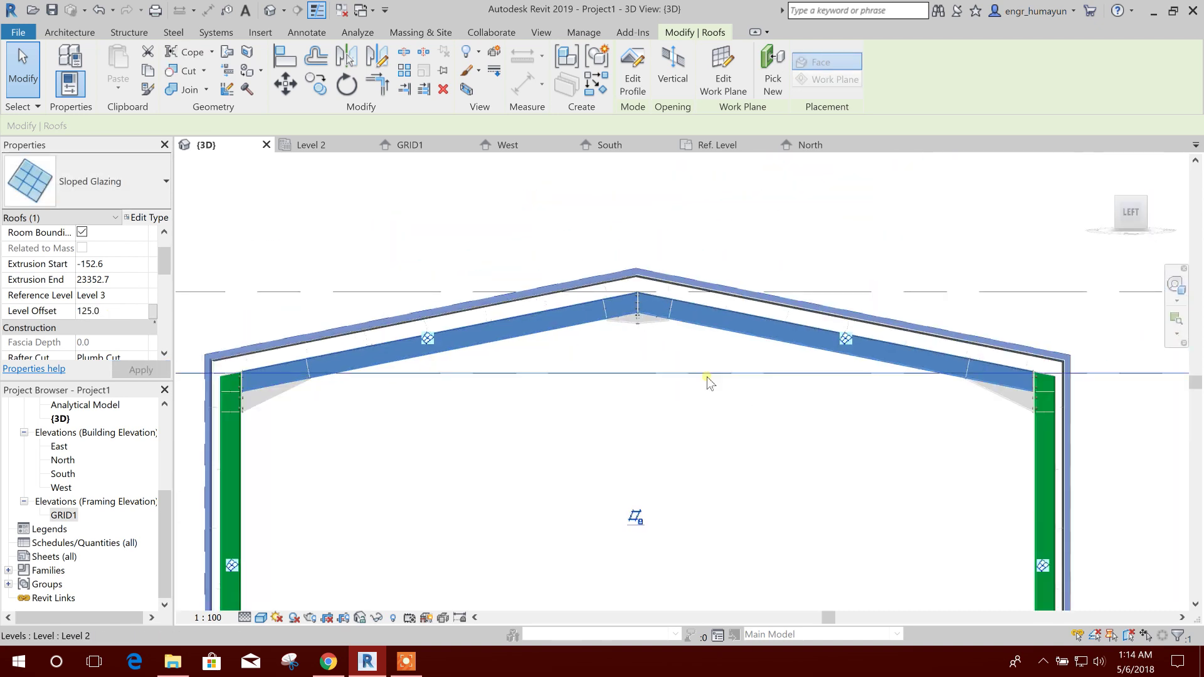
{"action": "left_click", "coordinate": [717, 430]}
{"action": "scroll", "coordinate": [794, 412], "scroll_direction": "up", "scroll_amount": 2}
{"action": "middle_click_drag", "start_coordinate": [427, 427], "coordinate": [524, 377]}
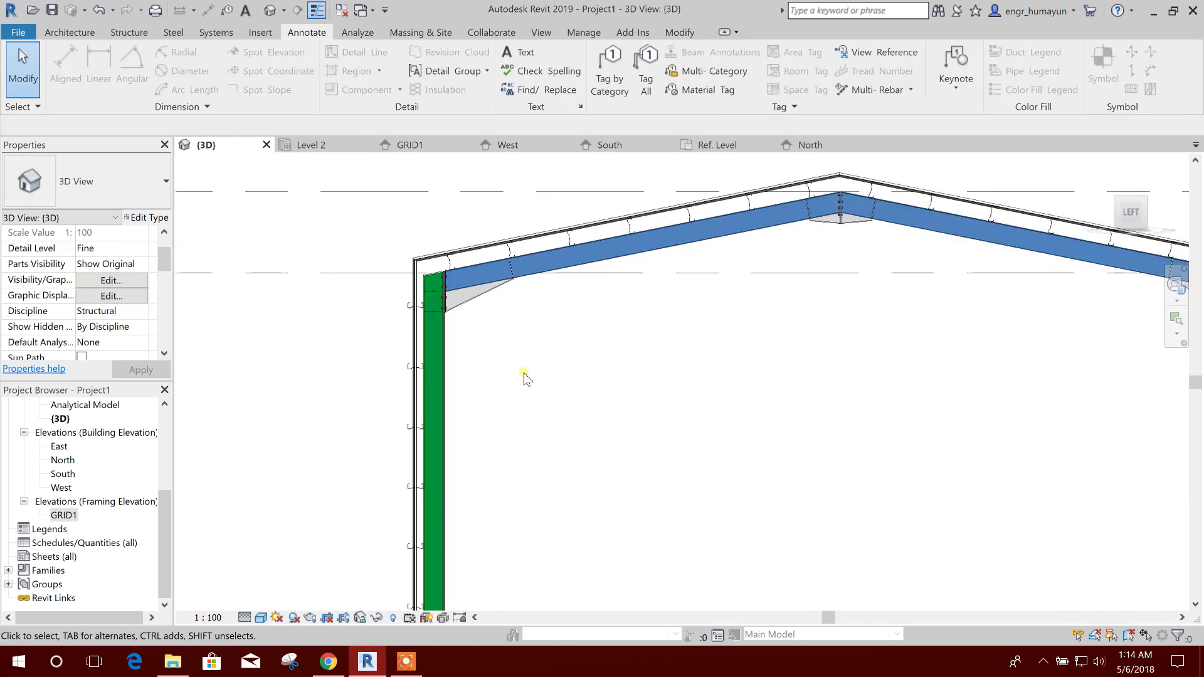
{"action": "middle_click_drag", "start_coordinate": [859, 188], "coordinate": [676, 236]}
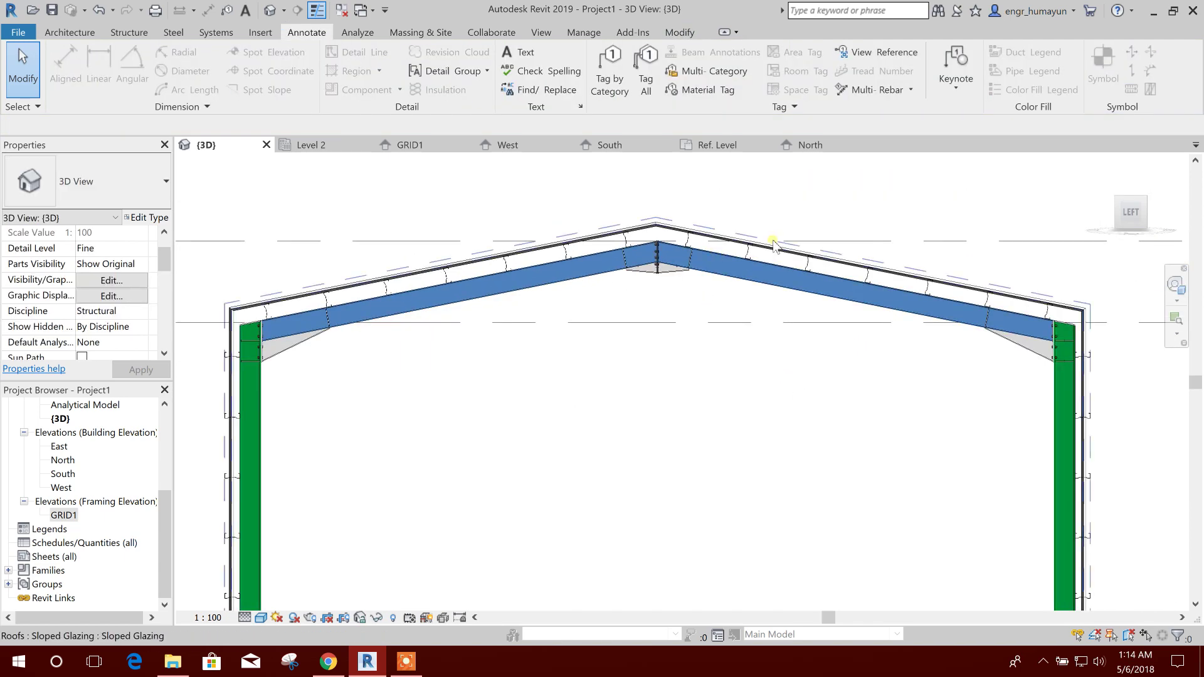
{"action": "middle_click_drag", "start_coordinate": [529, 443], "coordinate": [648, 410]}
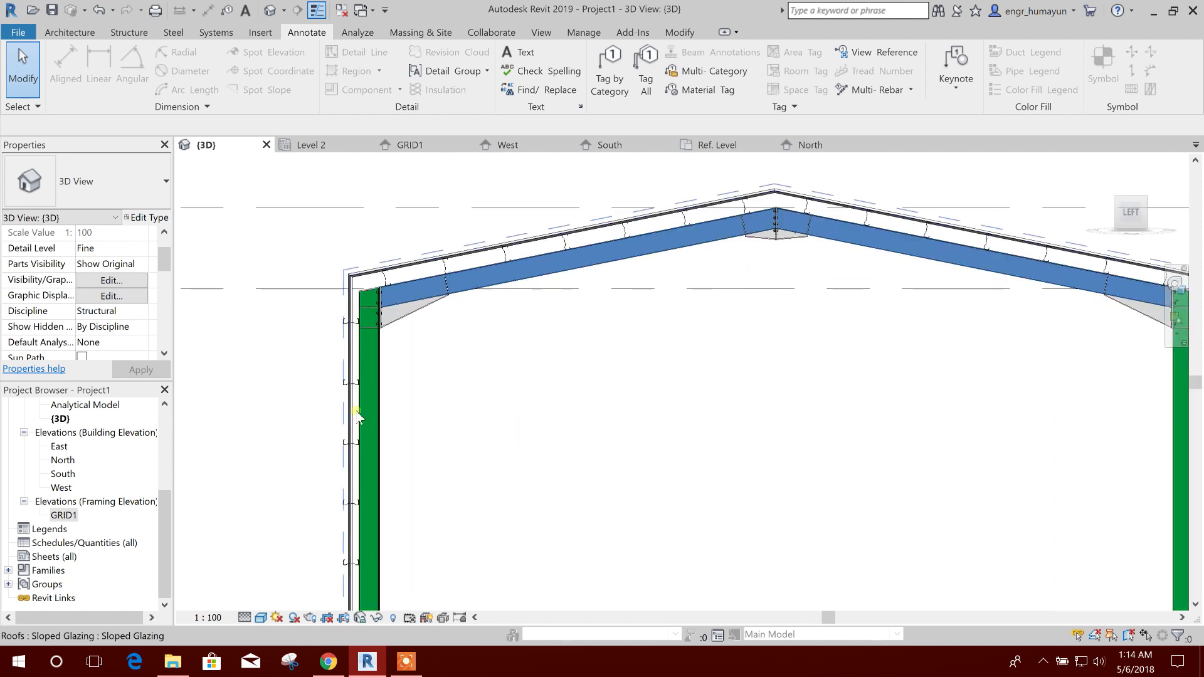
{"action": "scroll", "coordinate": [444, 357], "scroll_direction": "up", "scroll_amount": 2}
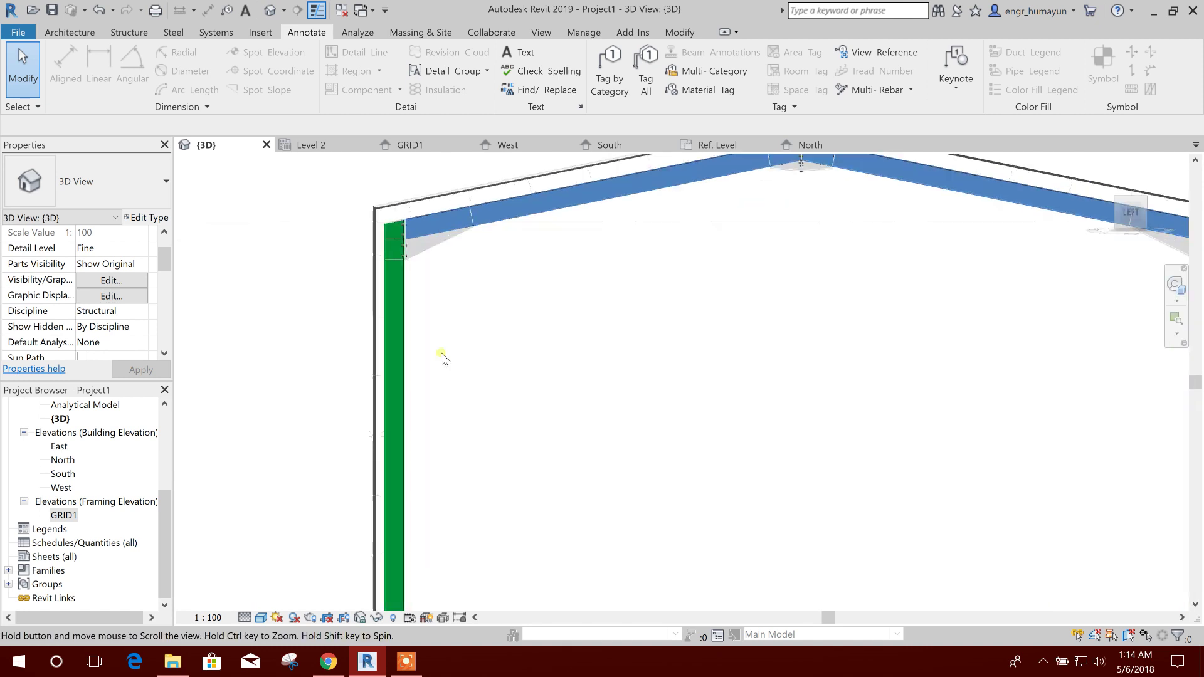
{"action": "scroll", "coordinate": [747, 397], "scroll_direction": "down", "scroll_amount": 2}
{"action": "scroll", "coordinate": [851, 370], "scroll_direction": "down", "scroll_amount": 2}
{"action": "middle_click_drag", "start_coordinate": [664, 383], "coordinate": [677, 379]}
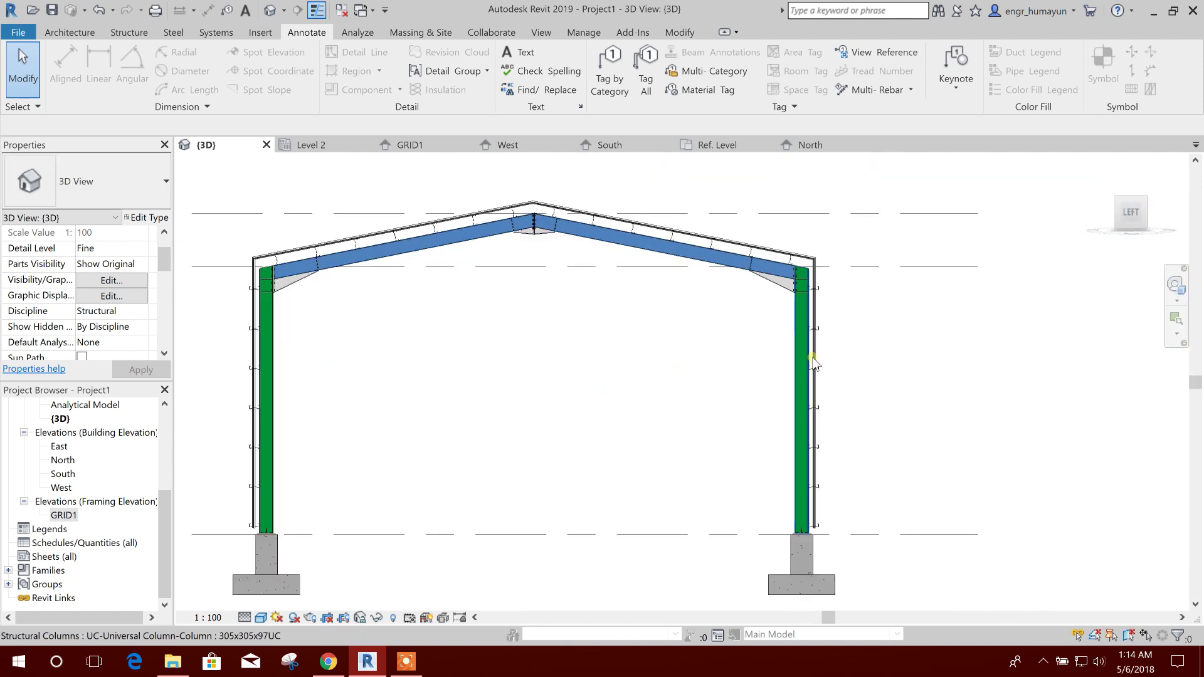
- Enter the sloped glazing roof's profile sketch and zoom in on the right eave
{"action": "double_click", "coordinate": [703, 243]}
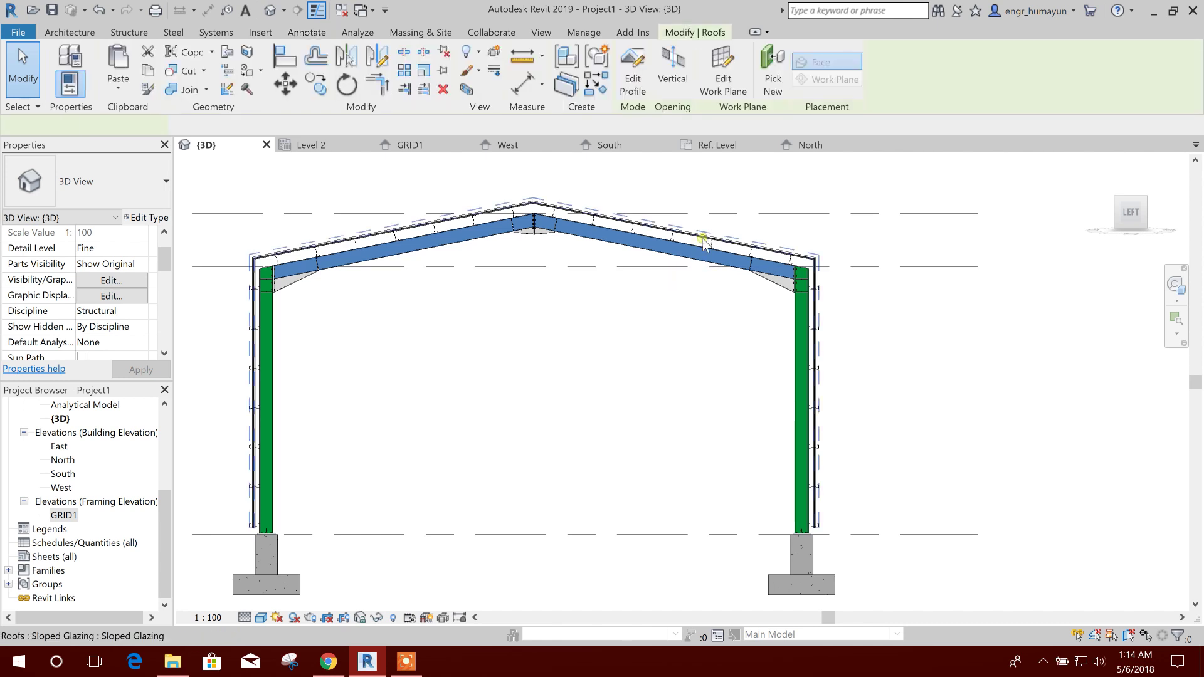
{"action": "middle_click_drag", "start_coordinate": [487, 349], "coordinate": [532, 339]}
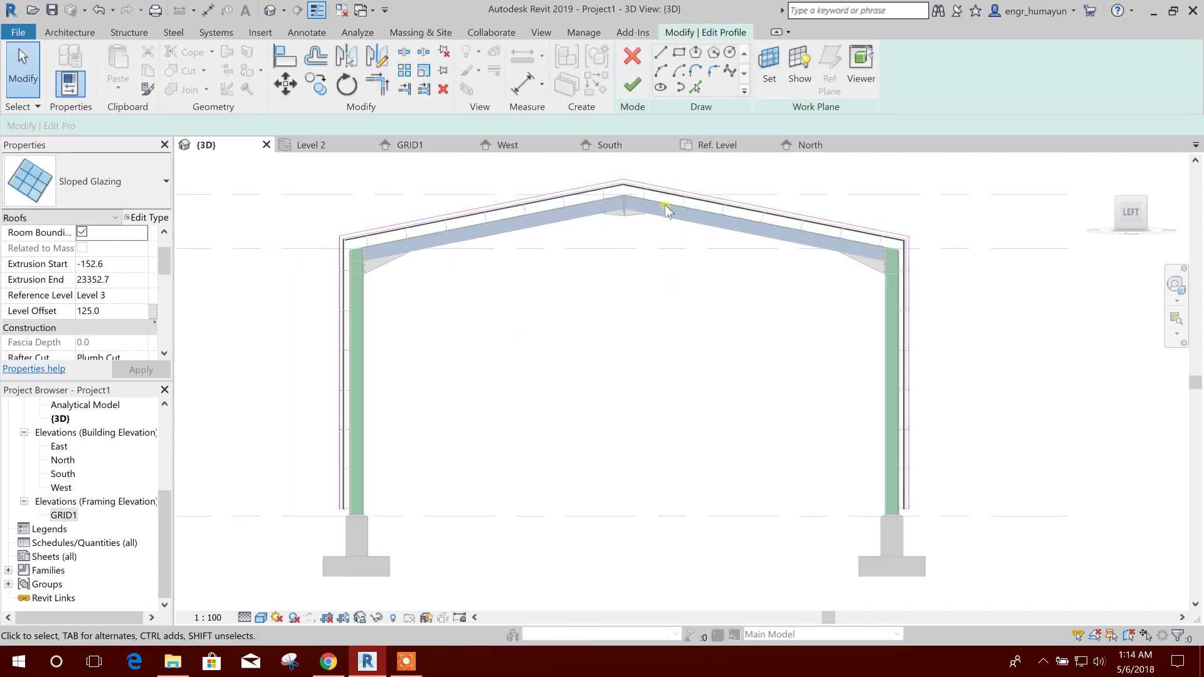
{"action": "scroll", "coordinate": [914, 317], "scroll_direction": "up", "scroll_amount": 3}
{"action": "middle_click_drag", "start_coordinate": [895, 369], "coordinate": [887, 372]}
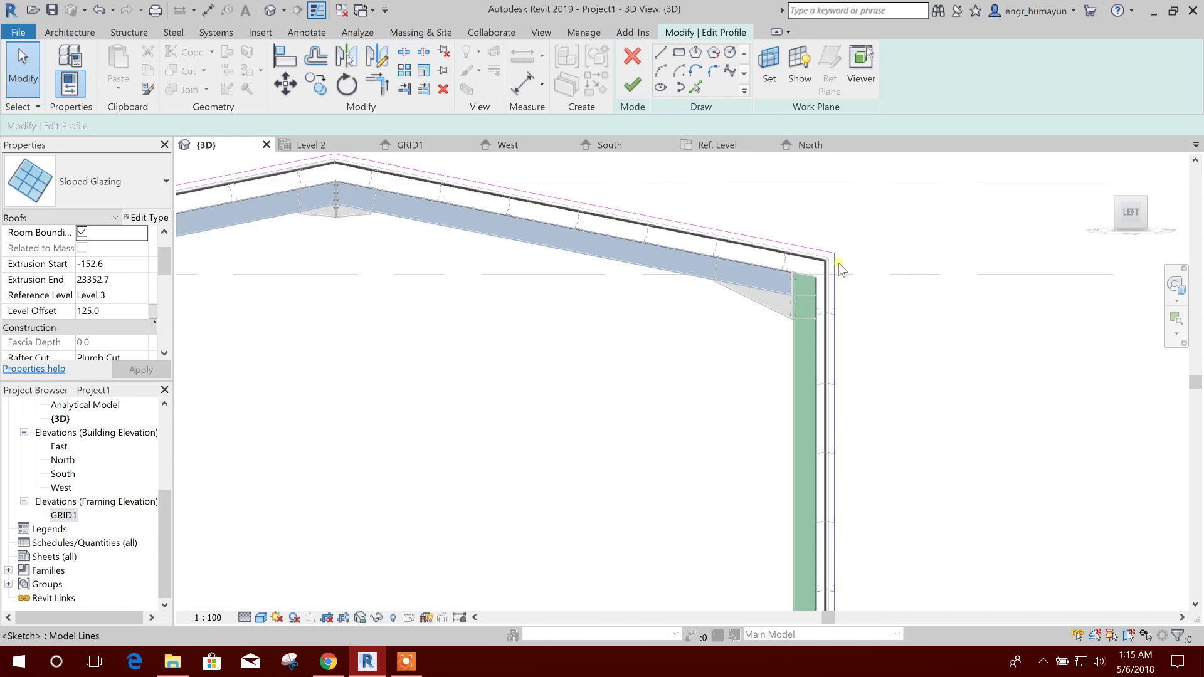
{"action": "scroll", "coordinate": [505, 339], "scroll_direction": "down", "scroll_amount": 5}
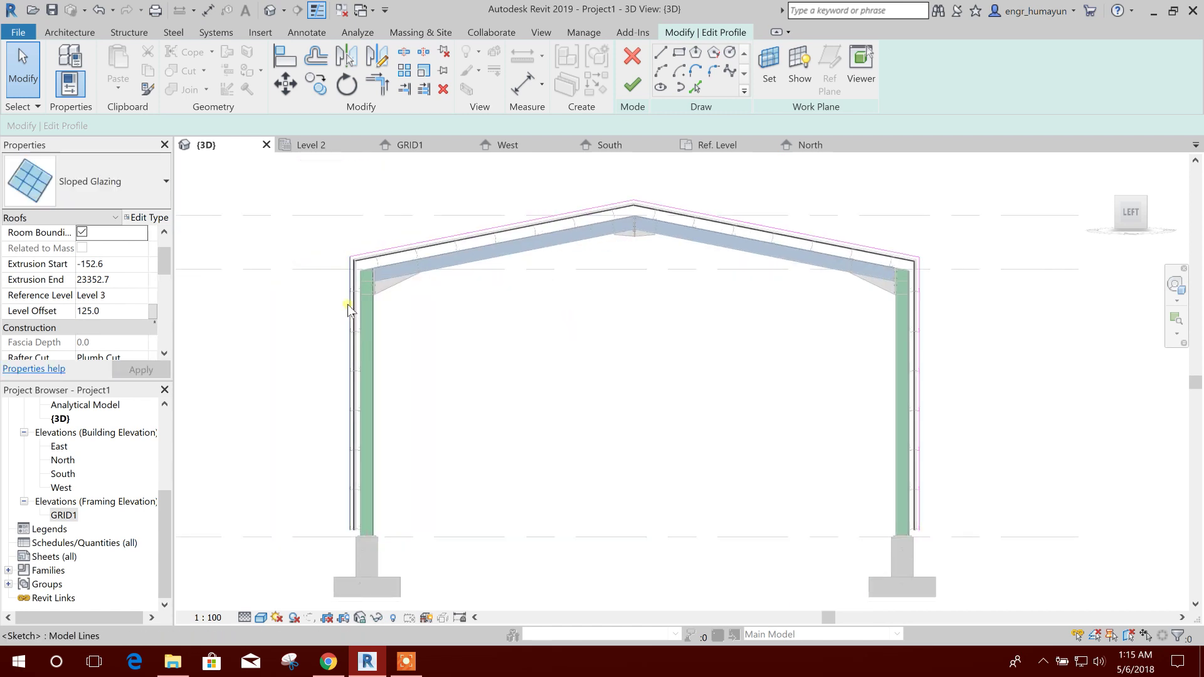
{"action": "scroll", "coordinate": [529, 228], "scroll_direction": "up", "scroll_amount": 2}
{"action": "middle_click_drag", "start_coordinate": [395, 406], "coordinate": [541, 388]}
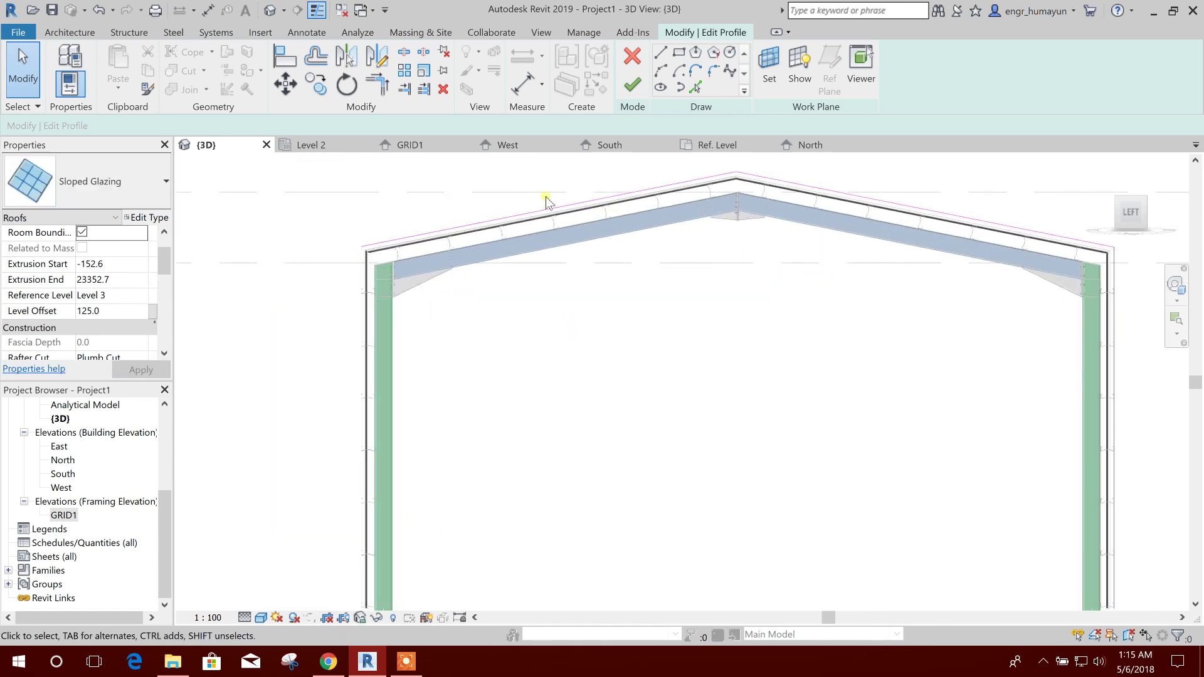
- Trace the right and left rafters as roof sketch lines with Pick Lines
{"action": "left_click", "coordinate": [694, 88]}
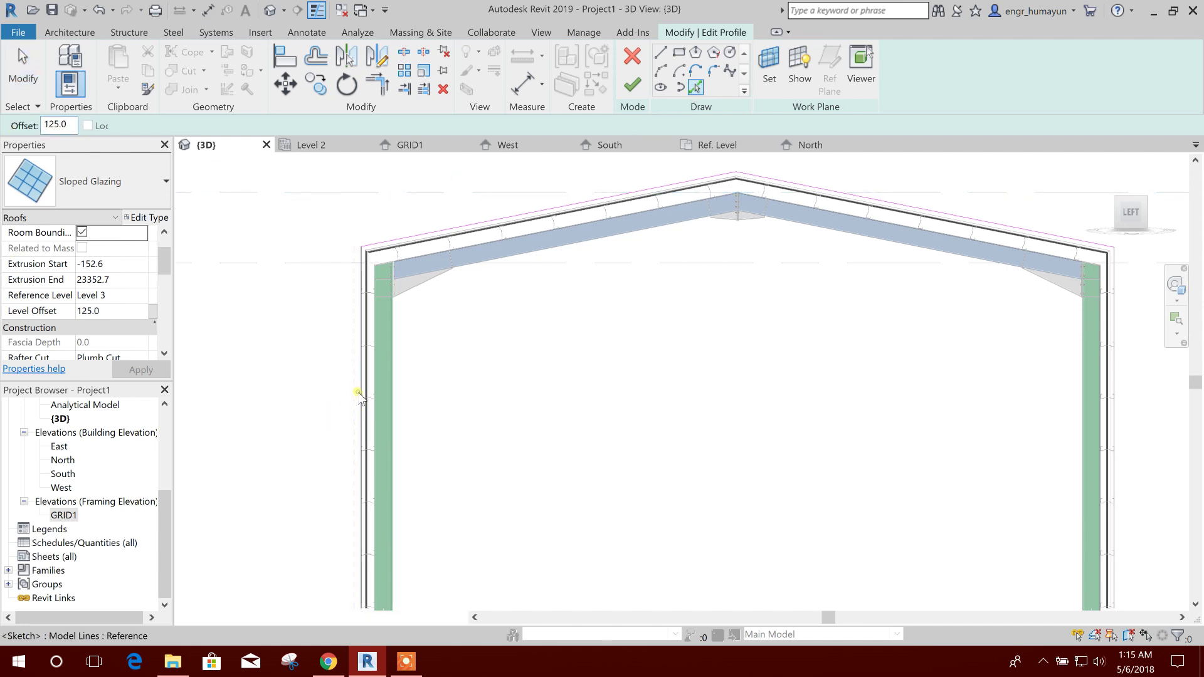
{"action": "scroll", "coordinate": [565, 414], "scroll_direction": "down", "scroll_amount": 2}
{"action": "scroll", "coordinate": [531, 405], "scroll_direction": "down", "scroll_amount": 1}
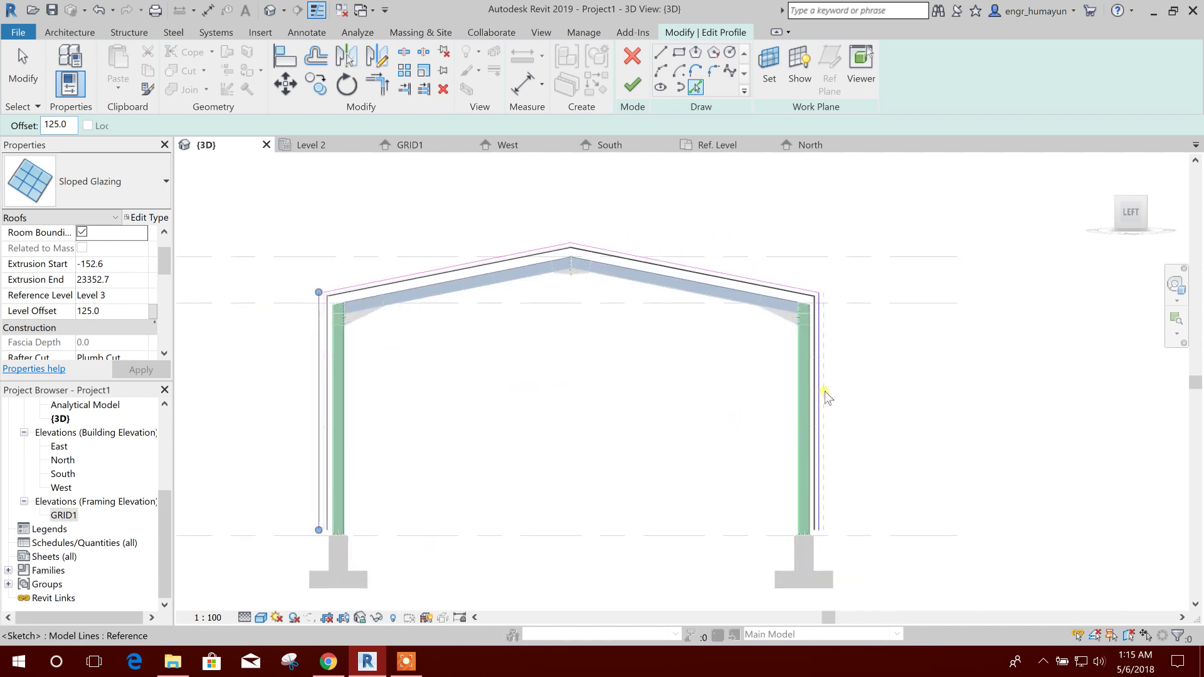
{"action": "scroll", "coordinate": [685, 307], "scroll_direction": "up", "scroll_amount": 1}
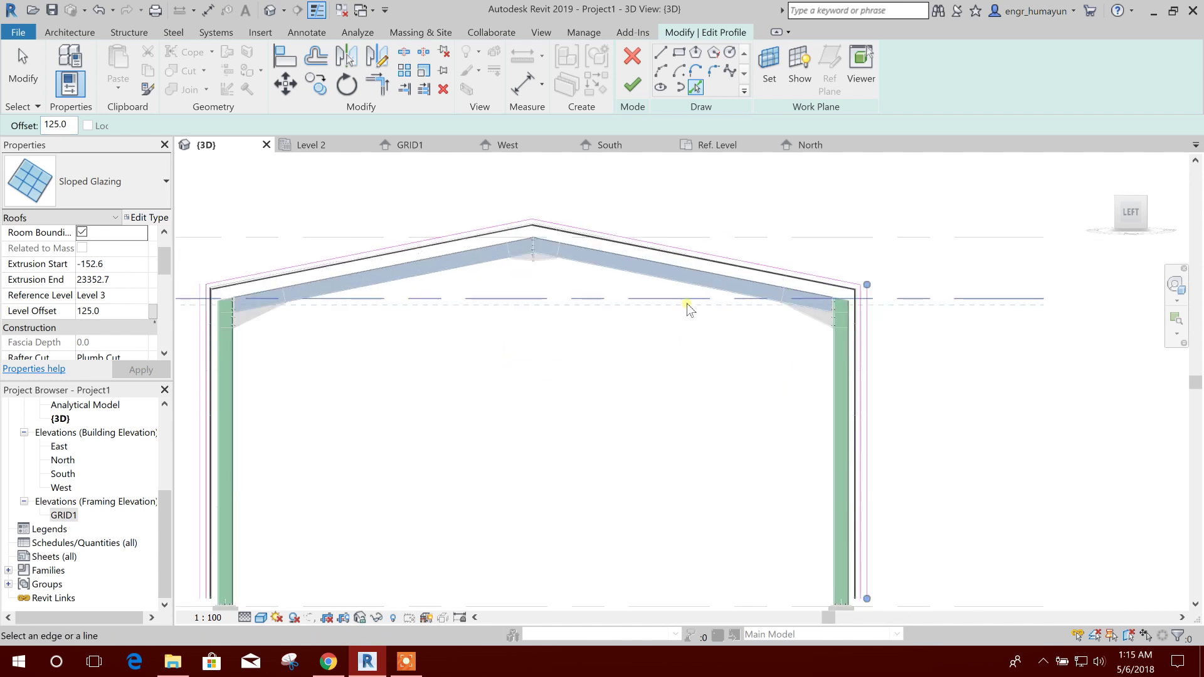
{"action": "left_click", "coordinate": [724, 271]}
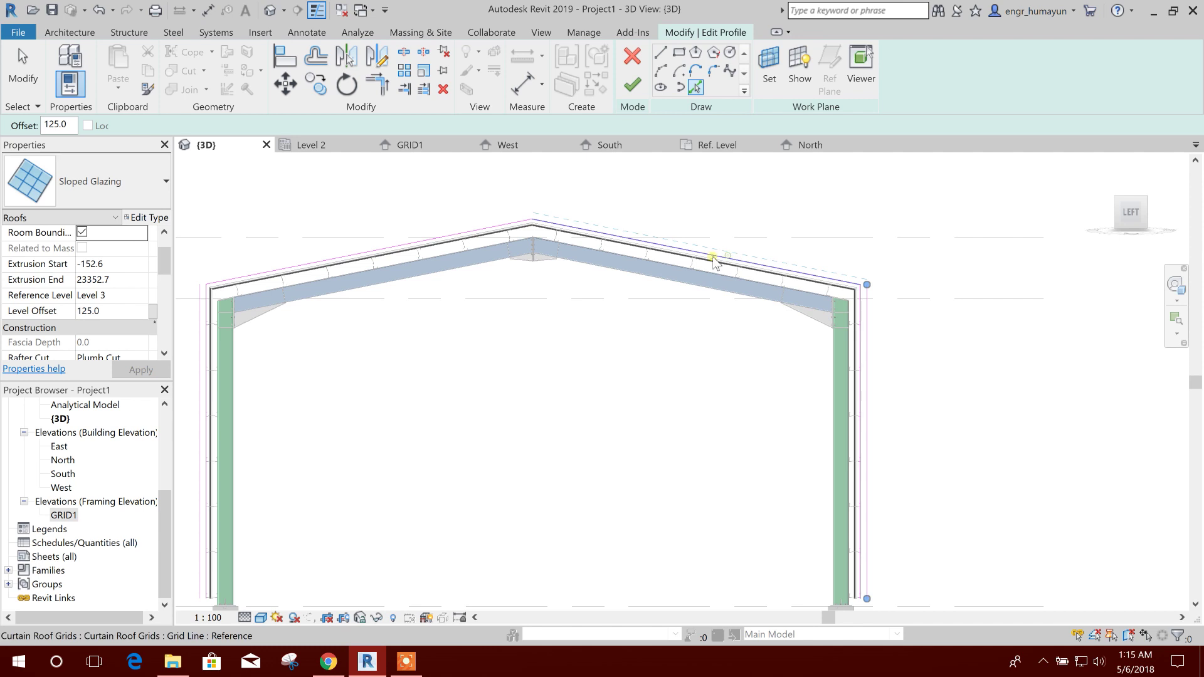
{"action": "left_click", "coordinate": [489, 229]}
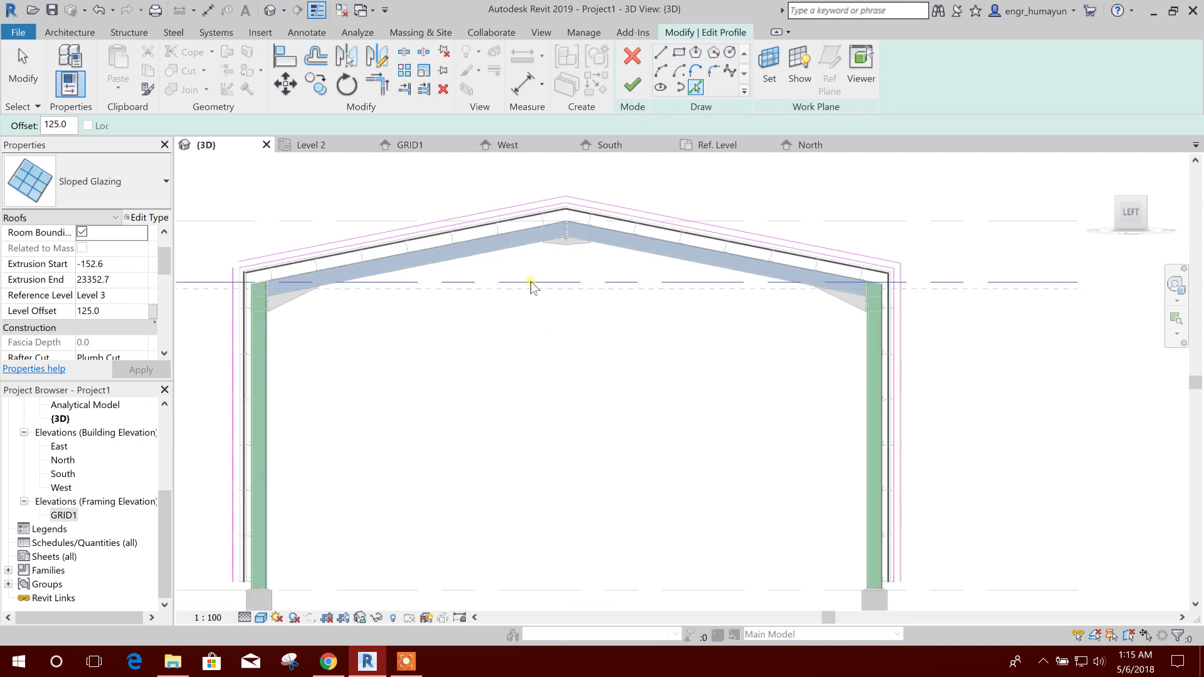
{"action": "middle_click_drag", "start_coordinate": [527, 350], "coordinate": [560, 335]}
{"action": "key", "text": "Escape"}
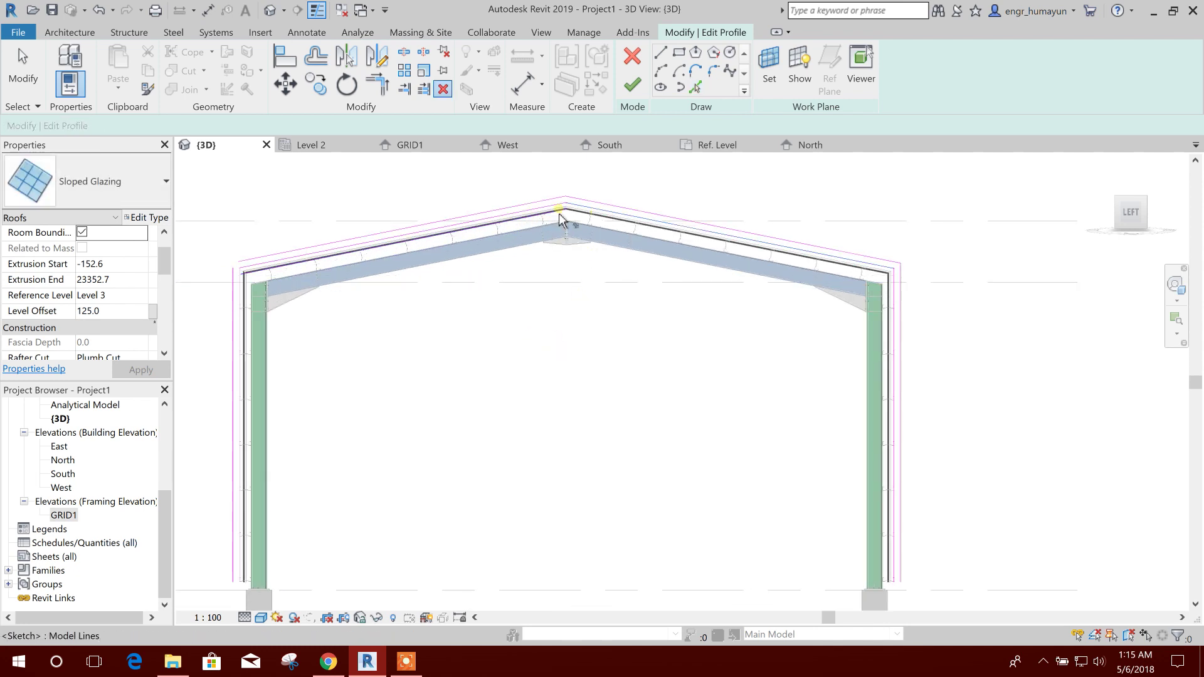
- Inspect the right rafter sketch line and the vertical sketch line's length
{"action": "left_click", "coordinate": [599, 214]}
{"action": "key", "text": "Escape"}
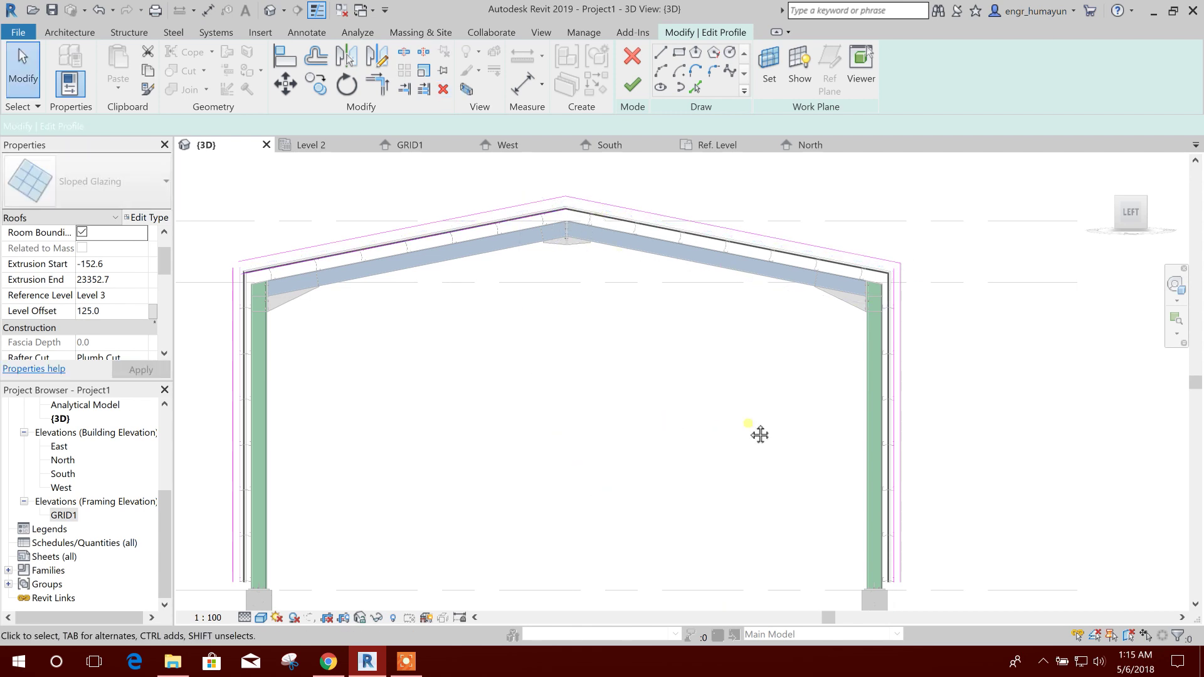
{"action": "middle_click_drag", "start_coordinate": [761, 433], "coordinate": [644, 408]}
{"action": "left_click", "coordinate": [777, 363]}
{"action": "key", "text": "Escape"}
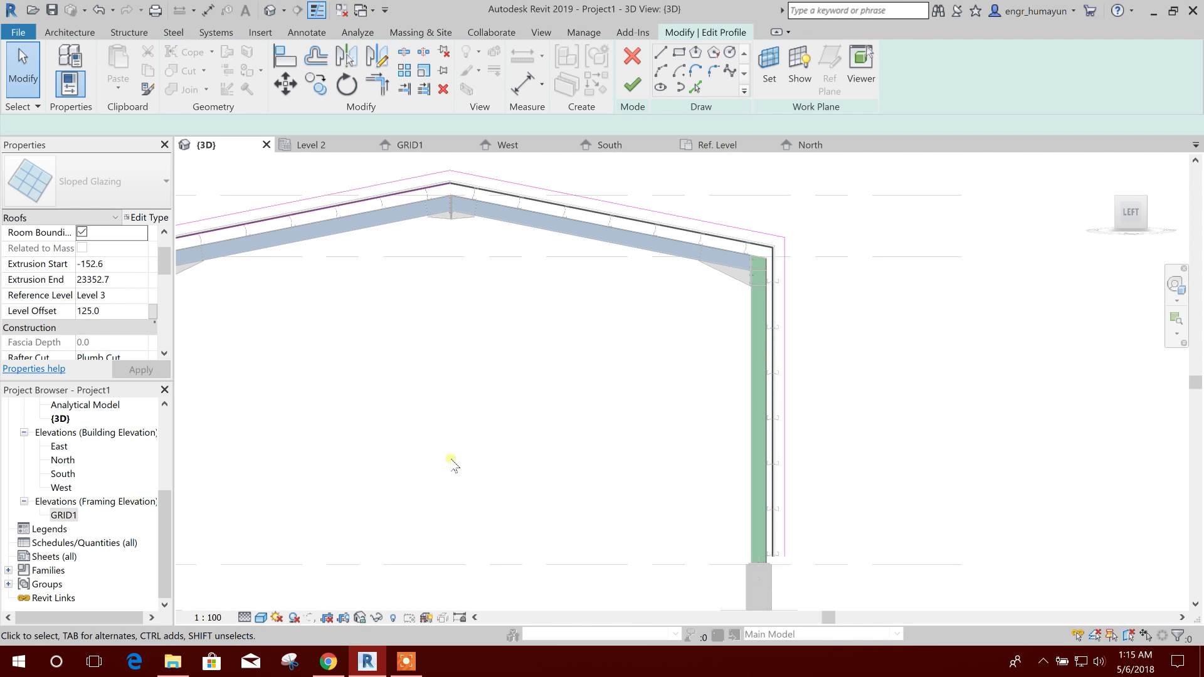
{"action": "middle_click_drag", "start_coordinate": [457, 458], "coordinate": [720, 397]}
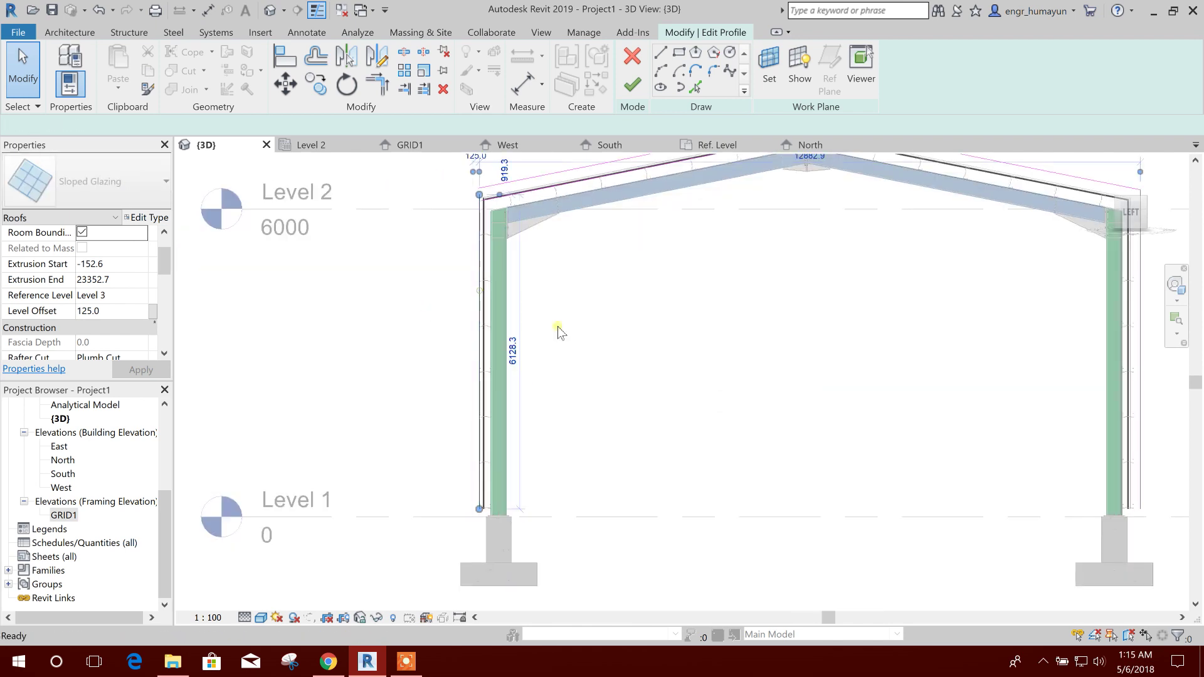
{"action": "middle_click_drag", "start_coordinate": [801, 373], "coordinate": [669, 450]}
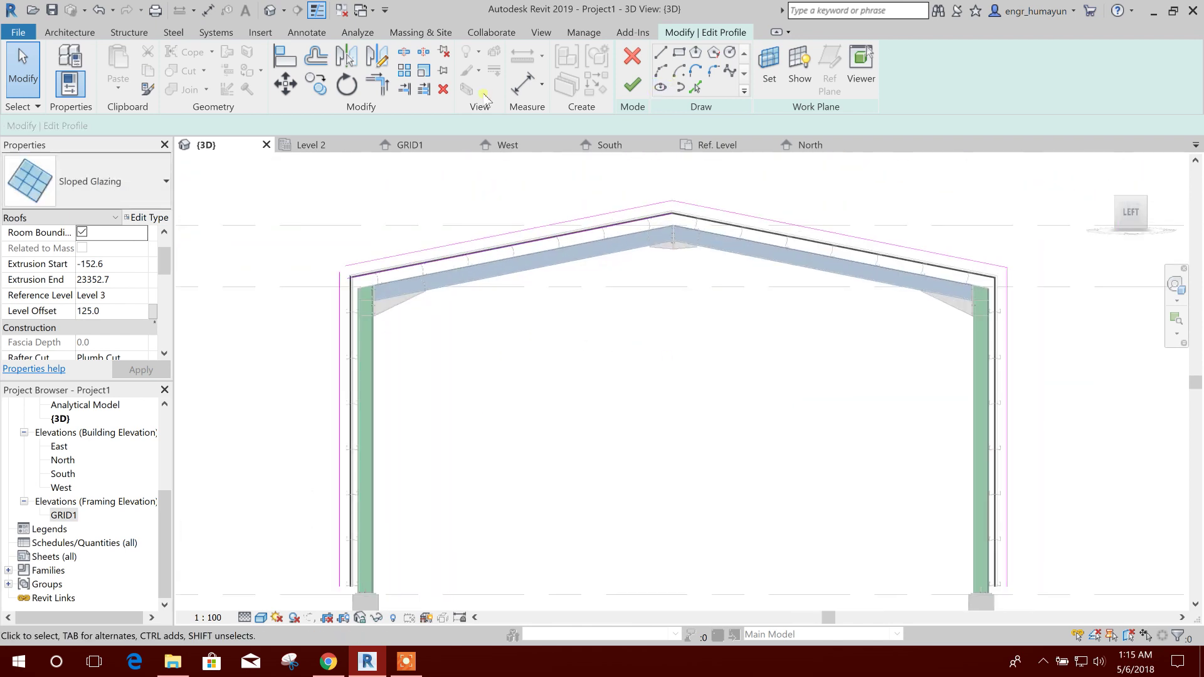
- Start Trim/Extend on the sketch lines, then cancel it
{"action": "left_click", "coordinate": [407, 89]}
{"action": "scroll", "coordinate": [354, 276], "scroll_direction": "up", "scroll_amount": 2}
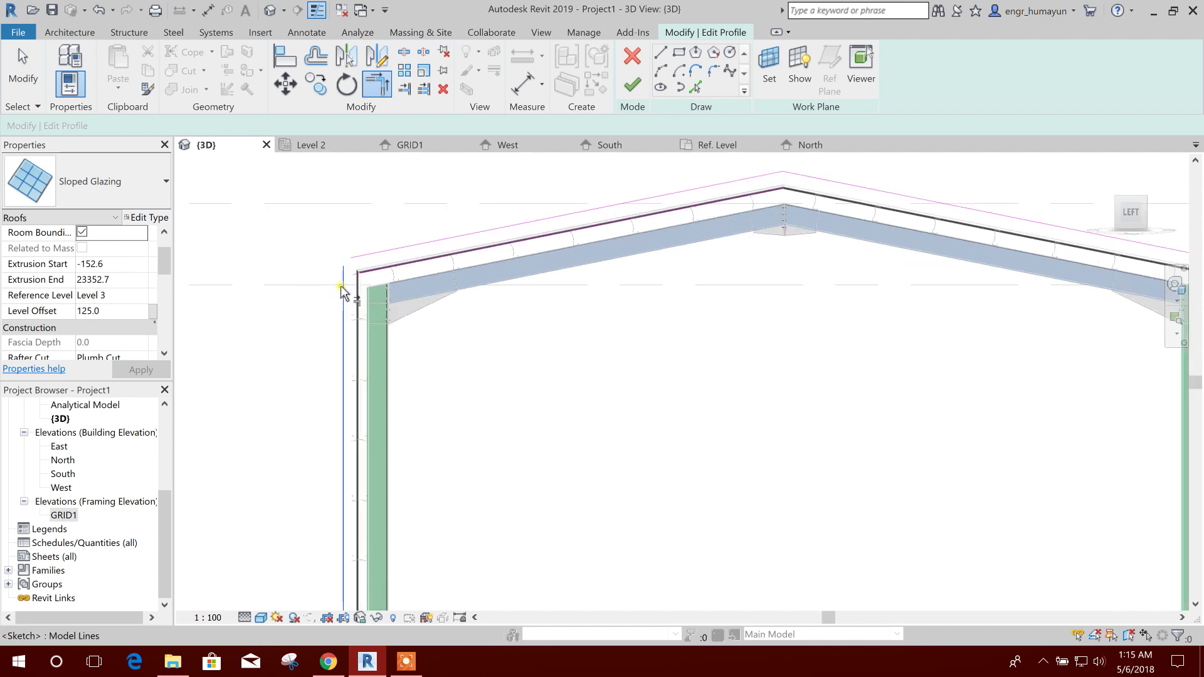
{"action": "scroll", "coordinate": [704, 344], "scroll_direction": "down", "scroll_amount": 3}
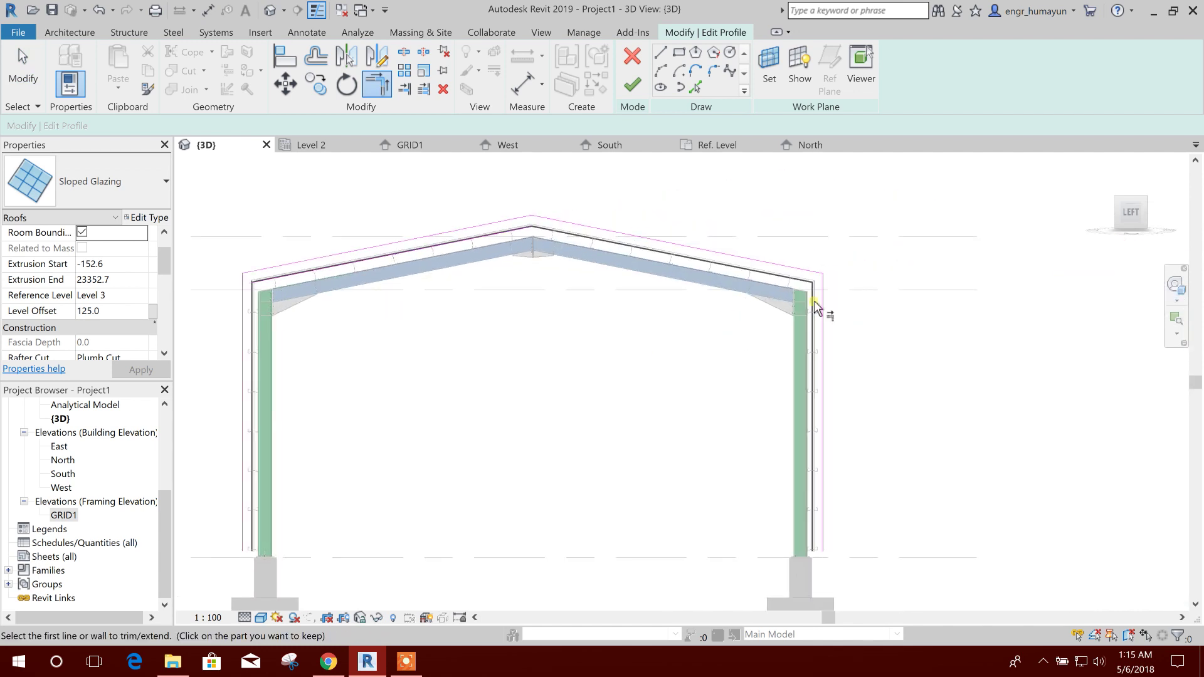
{"action": "key", "text": "Escape"}
{"action": "middle_click_drag", "start_coordinate": [573, 341], "coordinate": [606, 321]}
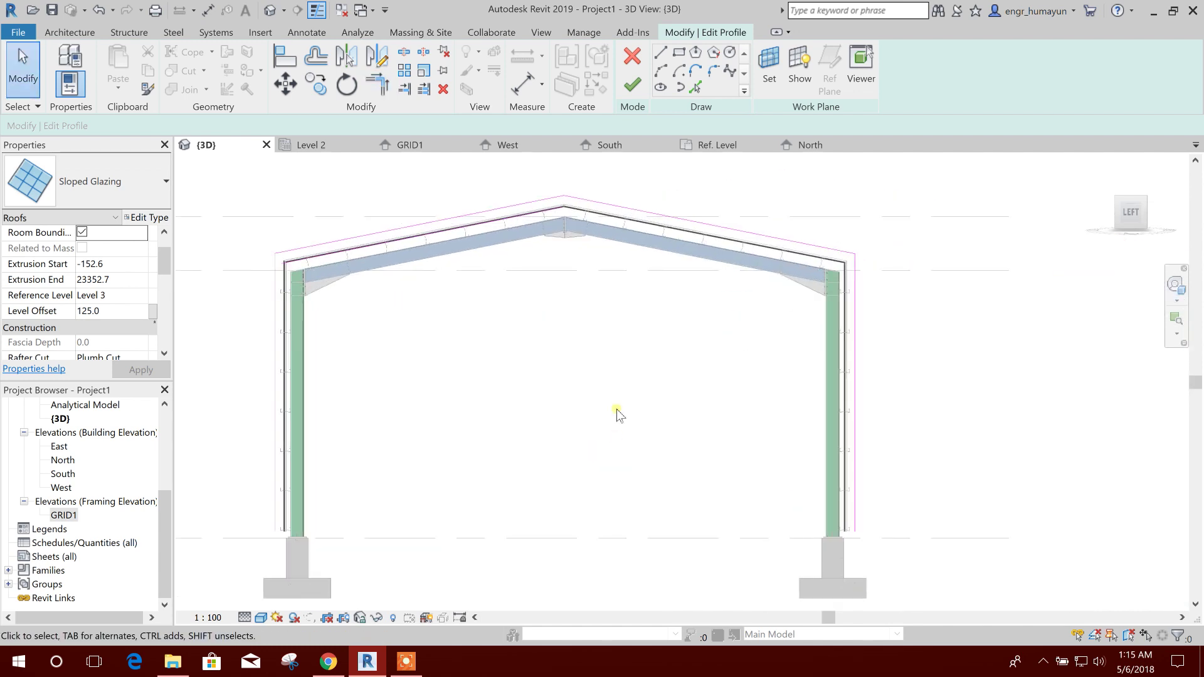
- Attempt Finish Edit Mode, dismiss the invalid-sketch error, and inspect the left sketch line
{"action": "left_click", "coordinate": [632, 85]}
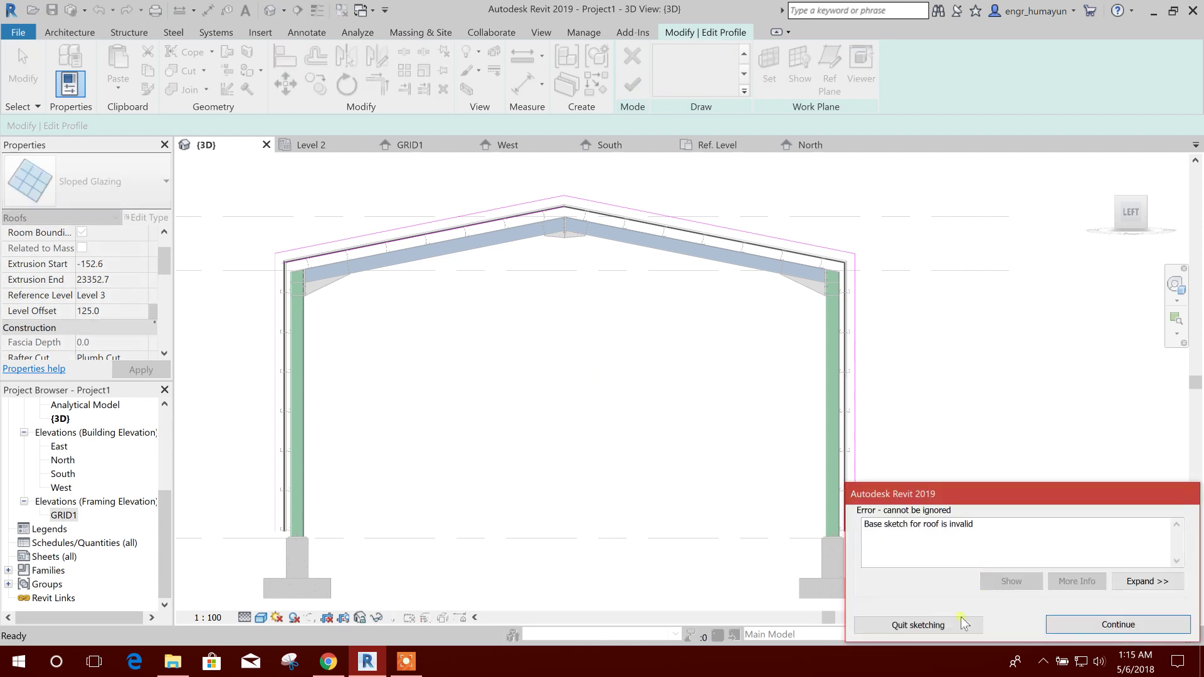
{"action": "left_click", "coordinate": [1078, 625]}
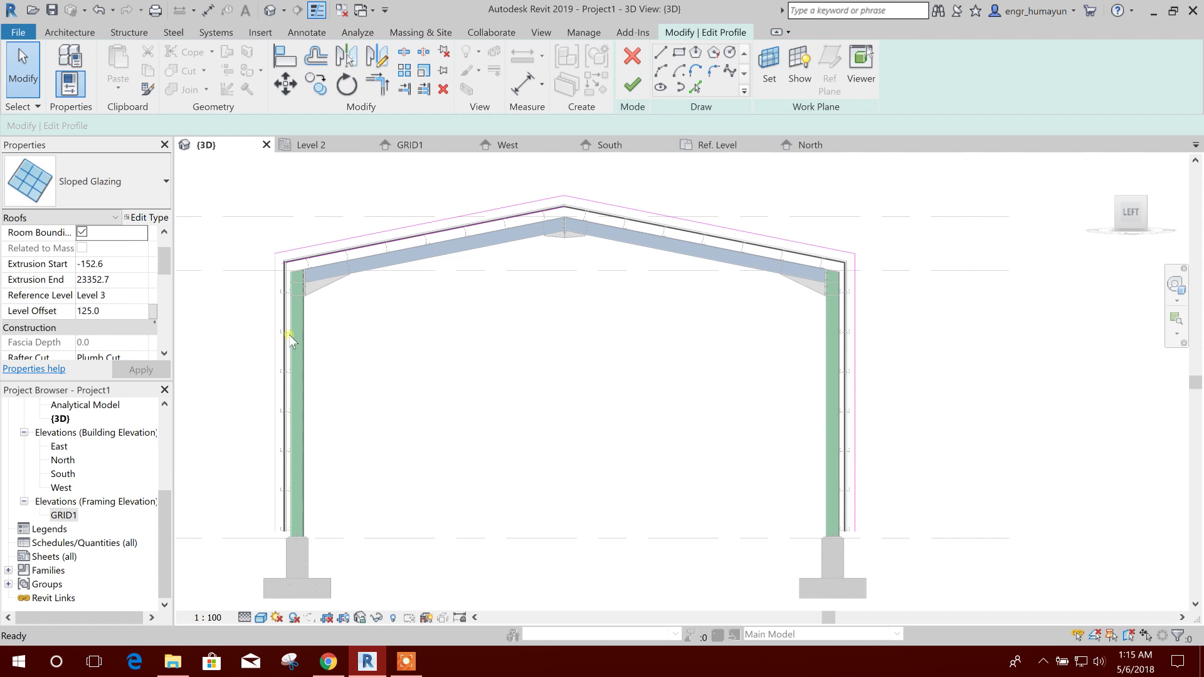
{"action": "scroll", "coordinate": [289, 339], "scroll_direction": "up", "scroll_amount": 2}
{"action": "scroll", "coordinate": [292, 251], "scroll_direction": "up", "scroll_amount": 1}
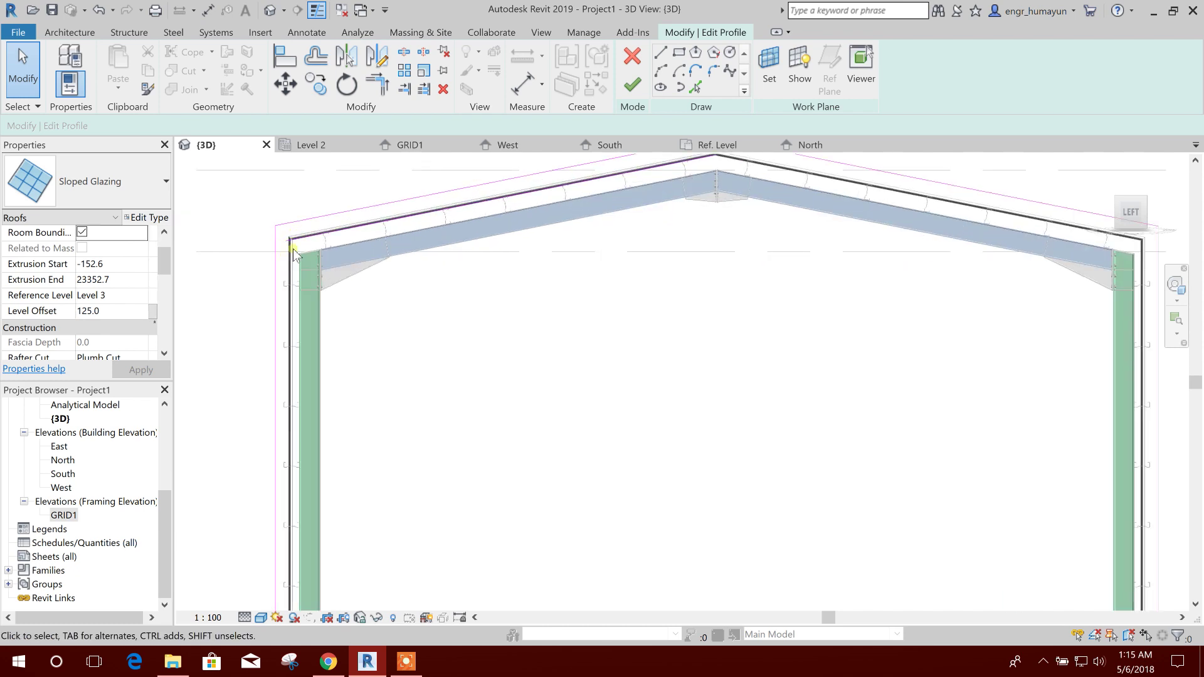
{"action": "scroll", "coordinate": [293, 254], "scroll_direction": "up", "scroll_amount": 3}
{"action": "left_click", "coordinate": [269, 239]}
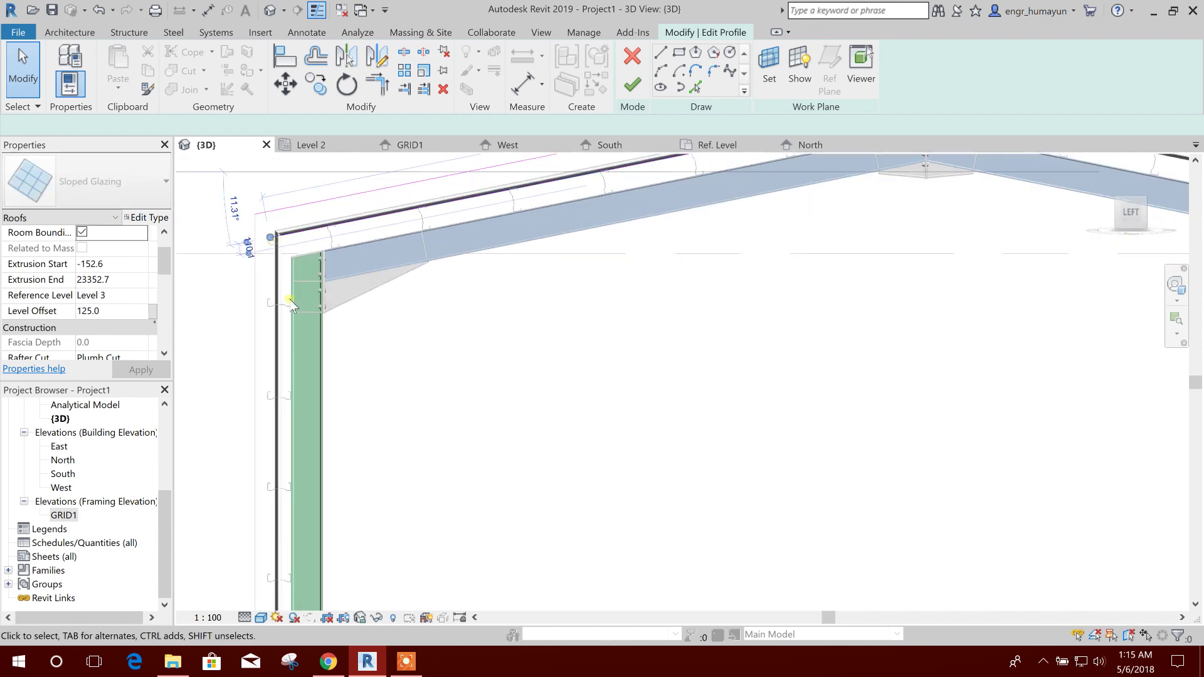
{"action": "left_click", "coordinate": [400, 383]}
{"action": "scroll", "coordinate": [397, 362], "scroll_direction": "down", "scroll_amount": 5}
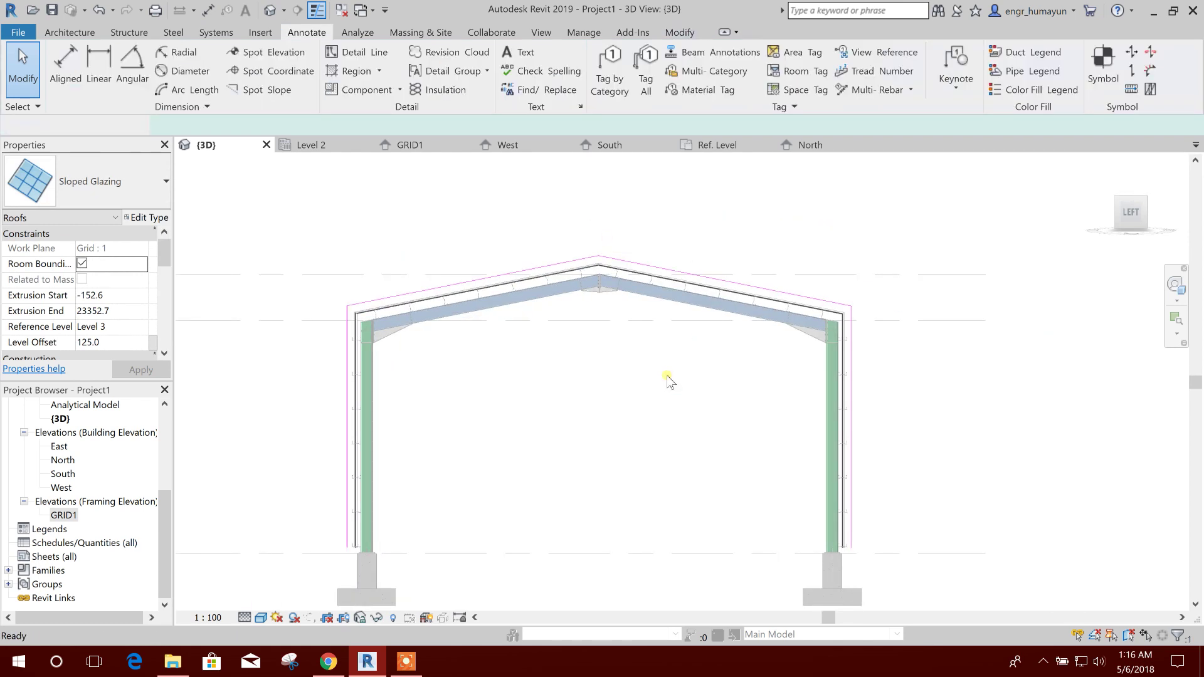
- Set the sloped glazing roof's Level Offset to 0 and return to the Home 3D view
{"action": "scroll", "coordinate": [533, 279], "scroll_direction": "up", "scroll_amount": 2}
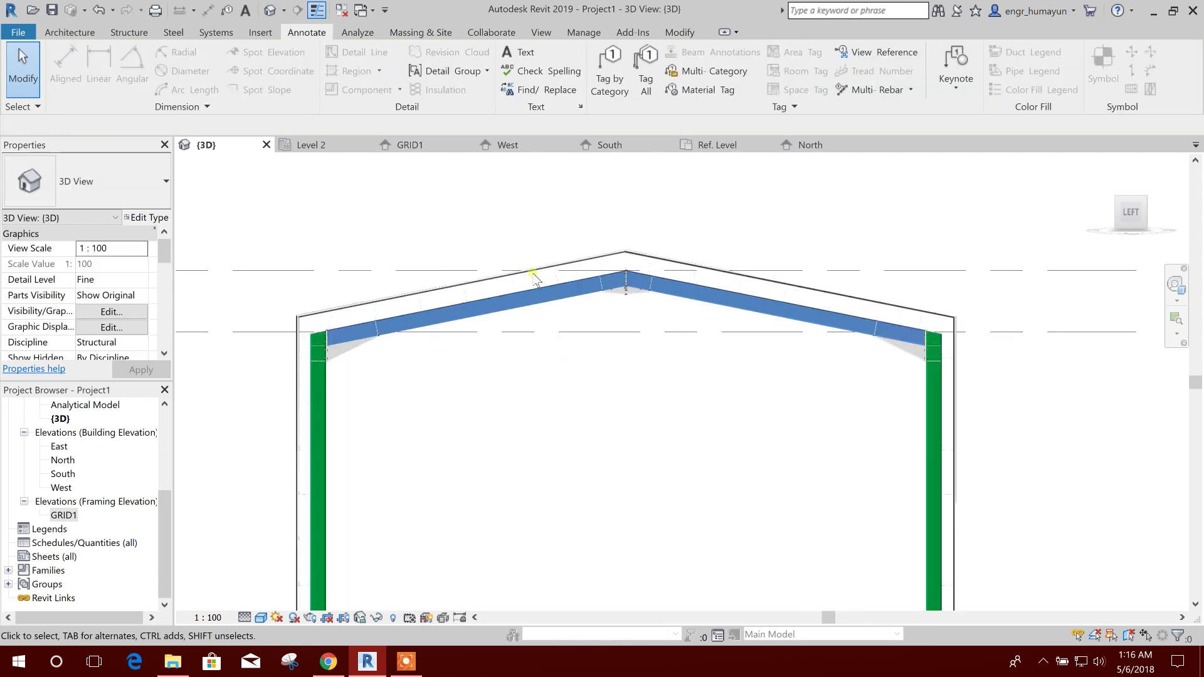
{"action": "left_click", "coordinate": [549, 270]}
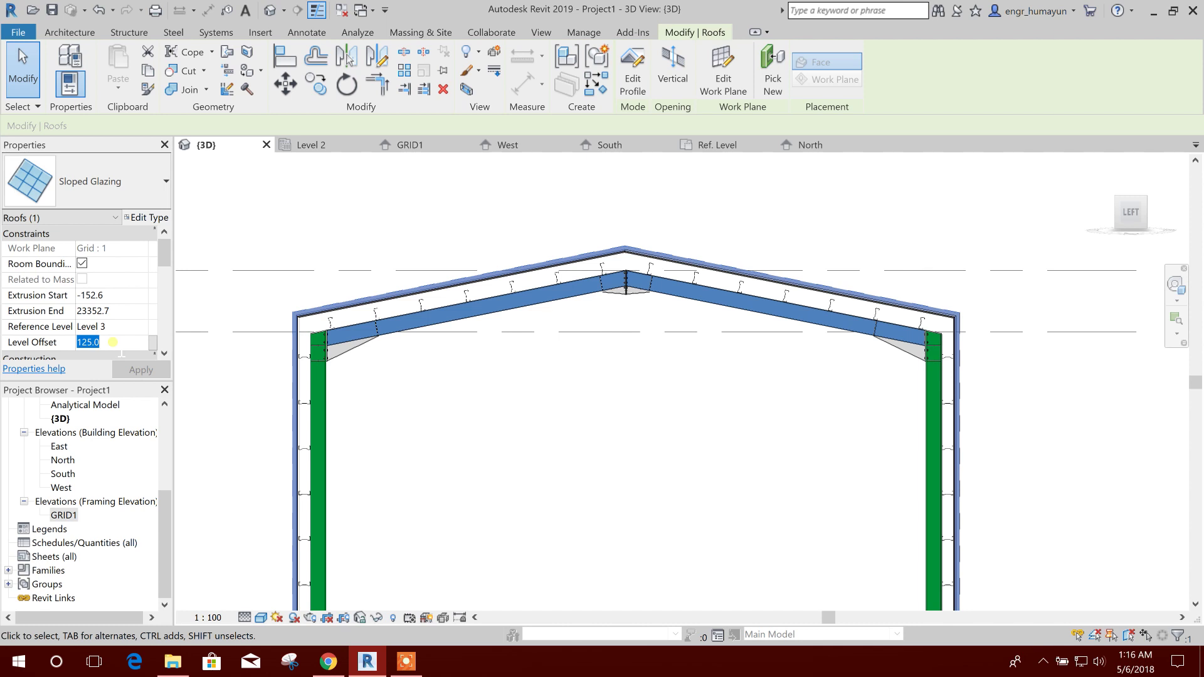
{"action": "left_click", "coordinate": [160, 371]}
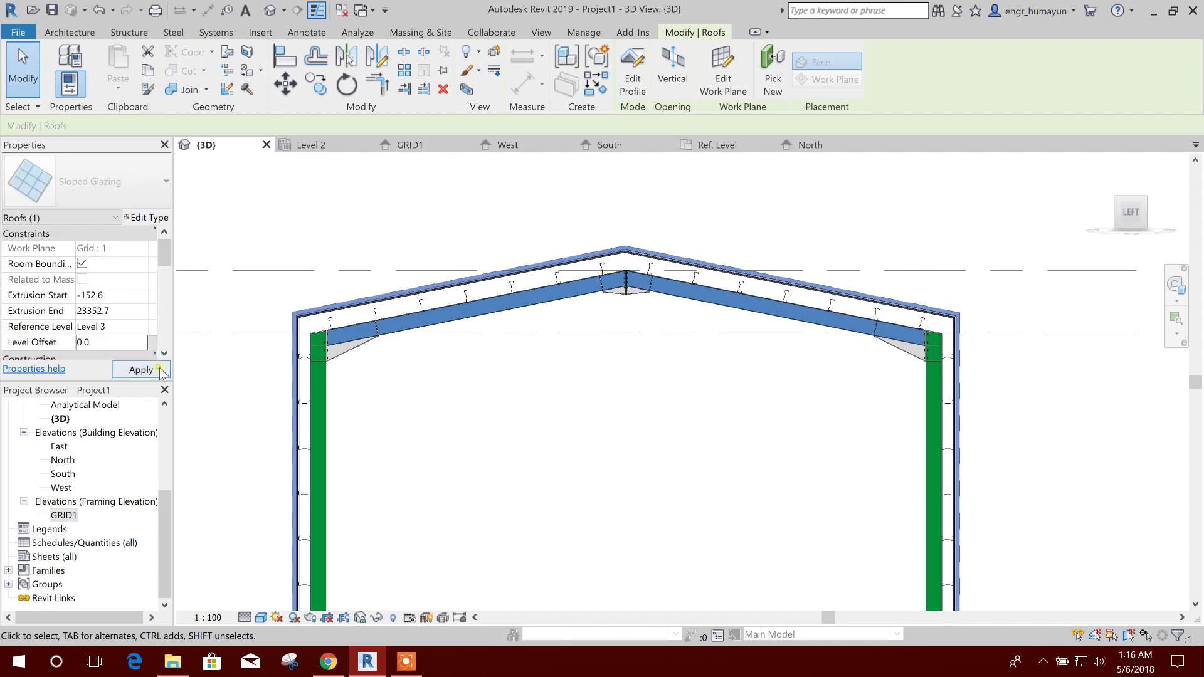
{"action": "left_click", "coordinate": [572, 188]}
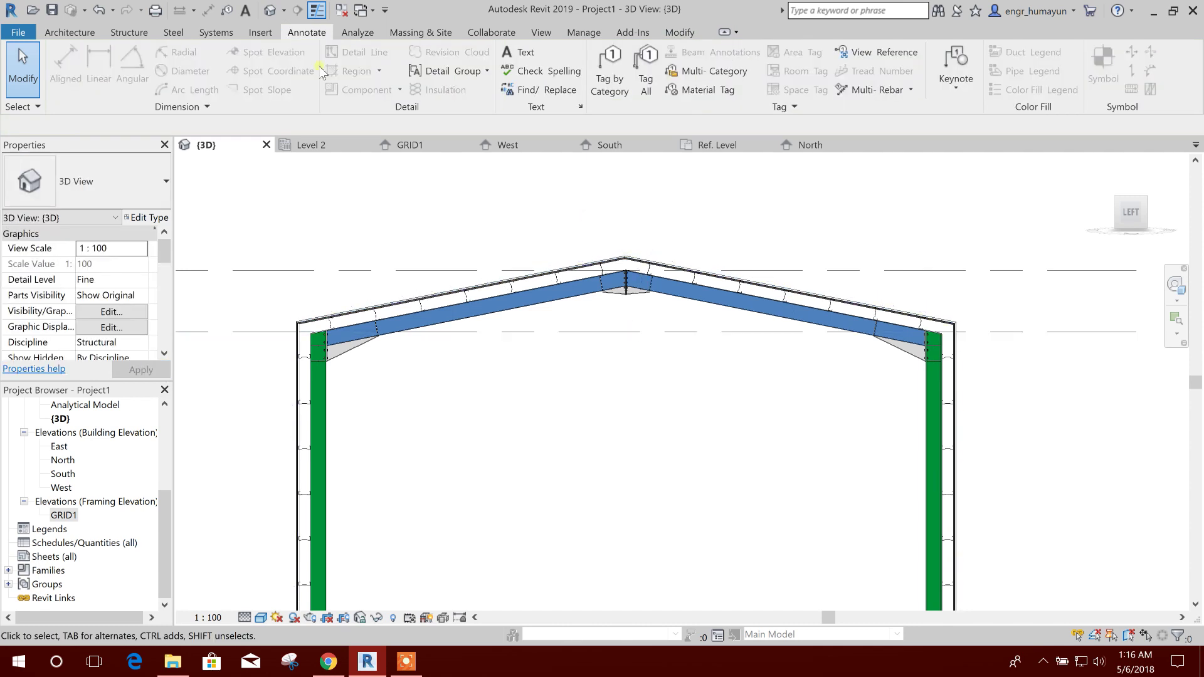
{"action": "left_click", "coordinate": [1106, 168]}
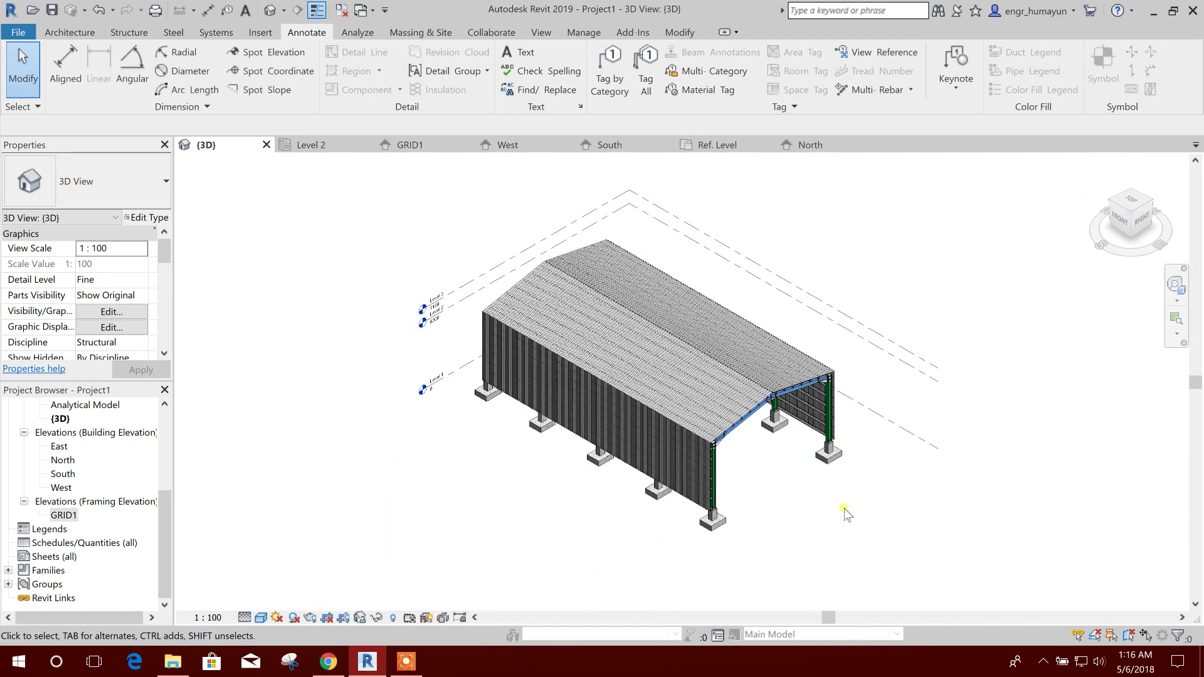
{"action": "middle_click_drag", "start_coordinate": [845, 507], "coordinate": [616, 400], "text": "shift"}
{"action": "scroll", "coordinate": [602, 399], "scroll_direction": "up", "scroll_amount": 5}
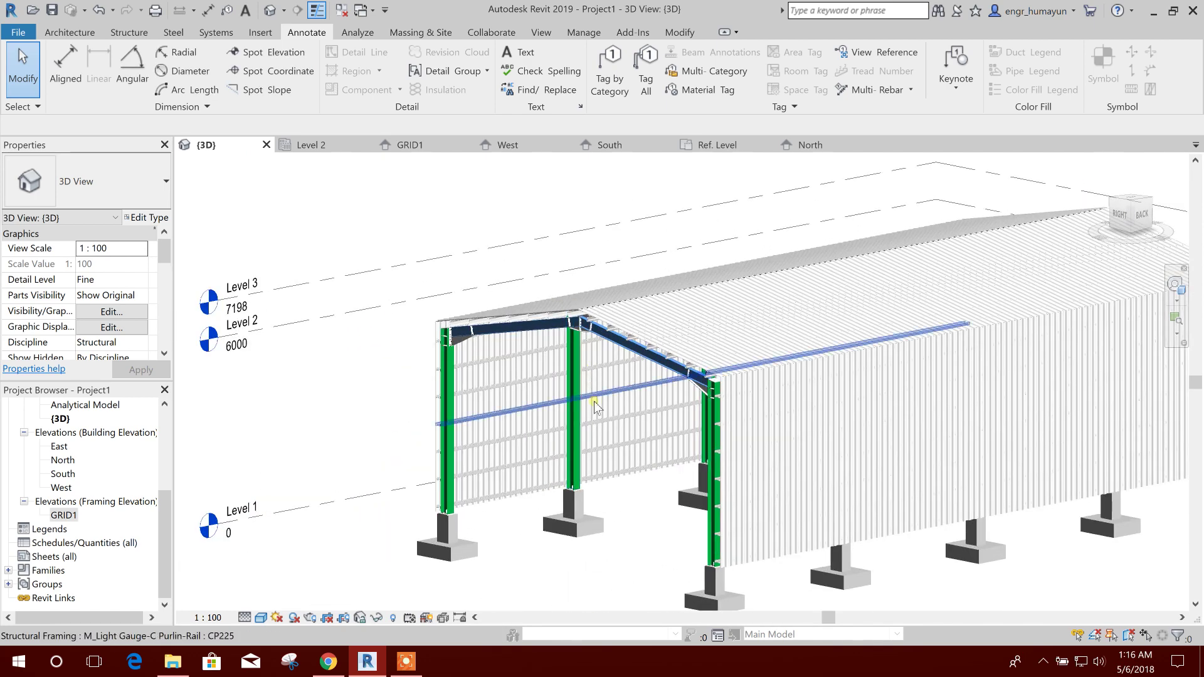
{"action": "scroll", "coordinate": [693, 382], "scroll_direction": "down", "scroll_amount": 4}
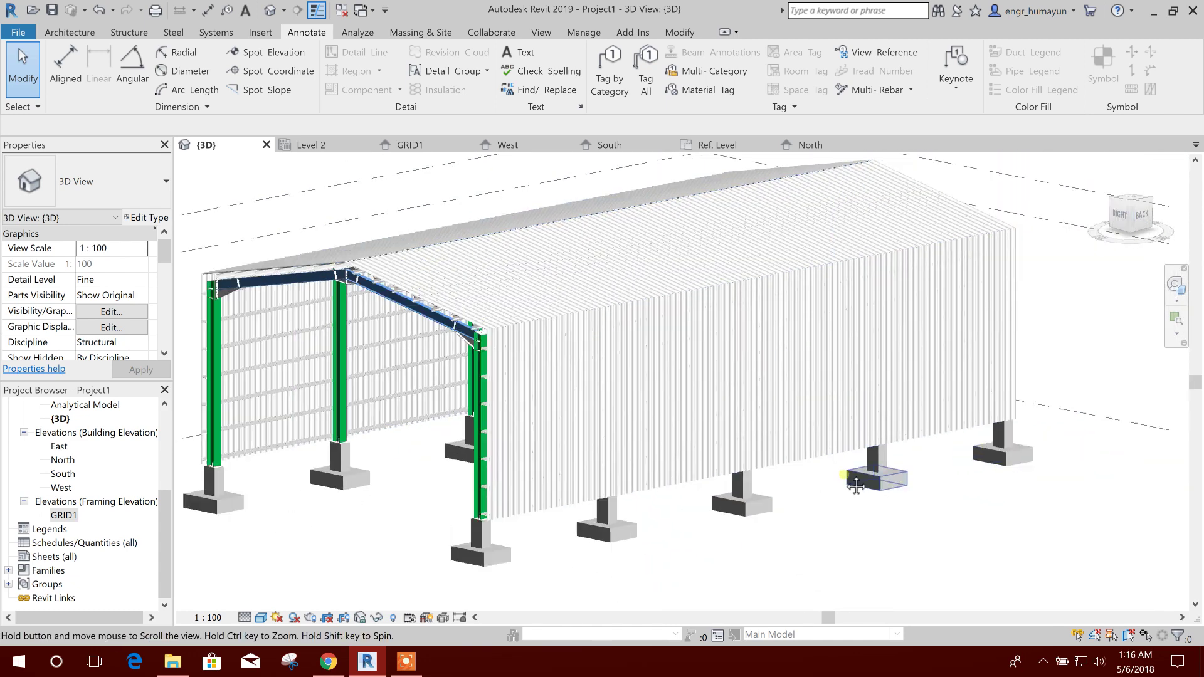
{"action": "middle_click_drag", "start_coordinate": [924, 449], "coordinate": [1031, 430]}
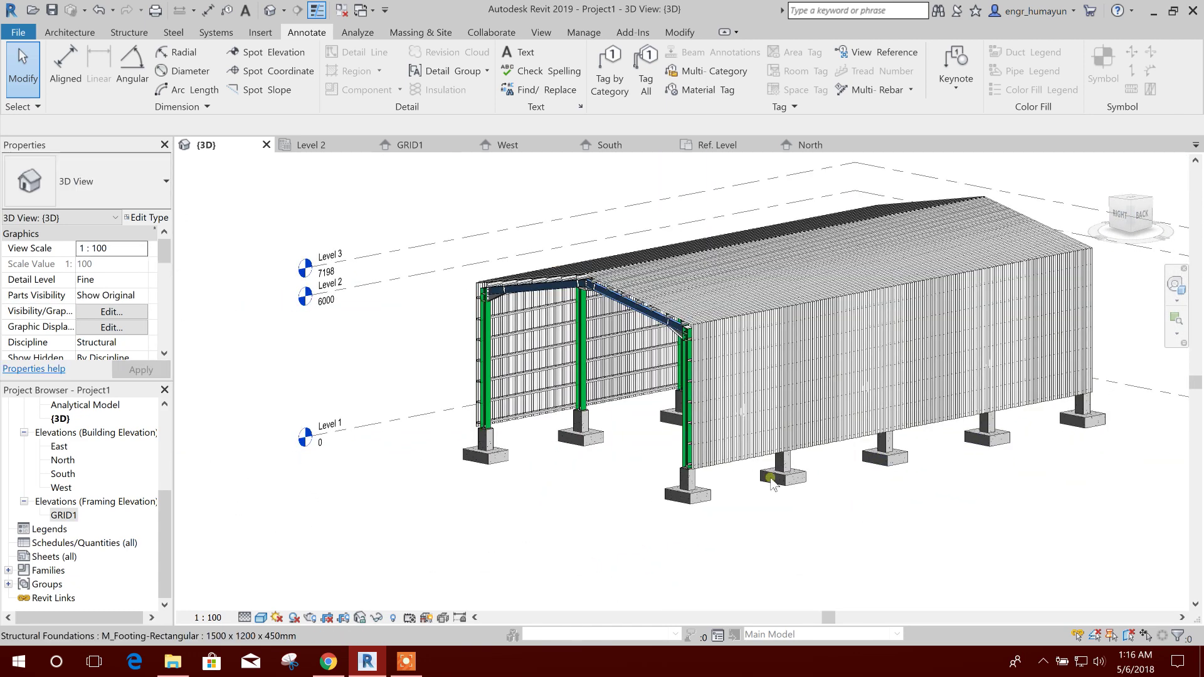
{"action": "middle_click_drag", "start_coordinate": [611, 460], "coordinate": [538, 492]}
{"action": "scroll", "coordinate": [561, 421], "scroll_direction": "up", "scroll_amount": 2}
{"action": "scroll", "coordinate": [414, 314], "scroll_direction": "down", "scroll_amount": 1}
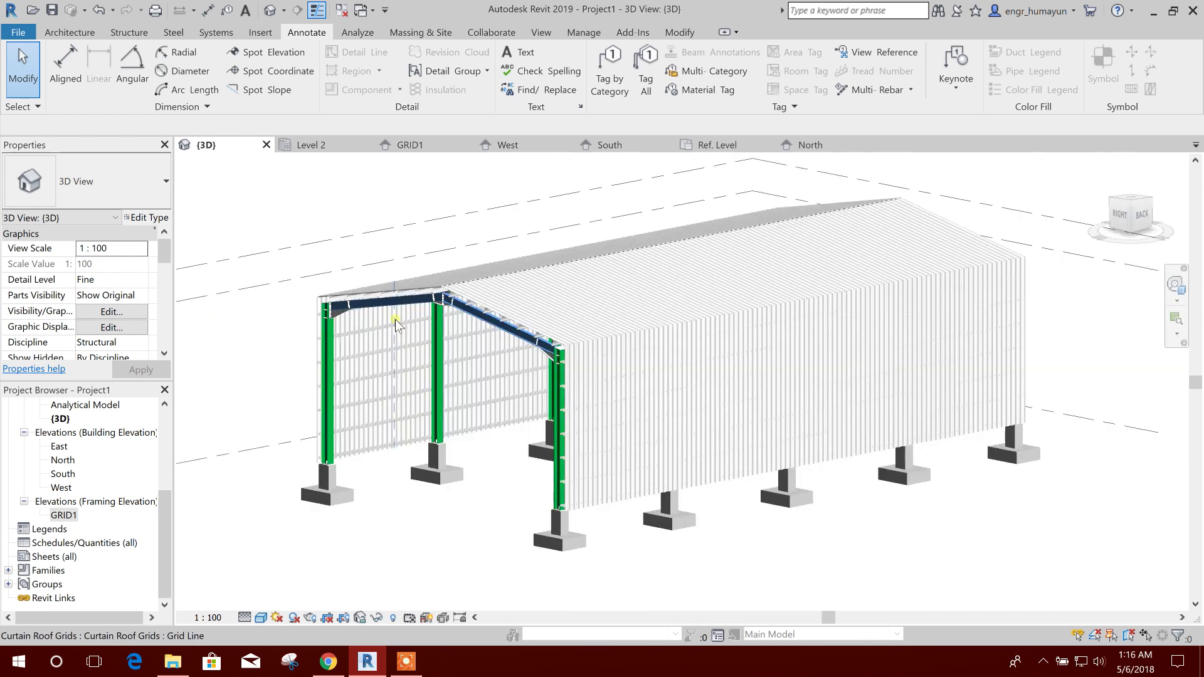
{"action": "scroll", "coordinate": [420, 294], "scroll_direction": "up", "scroll_amount": 2}
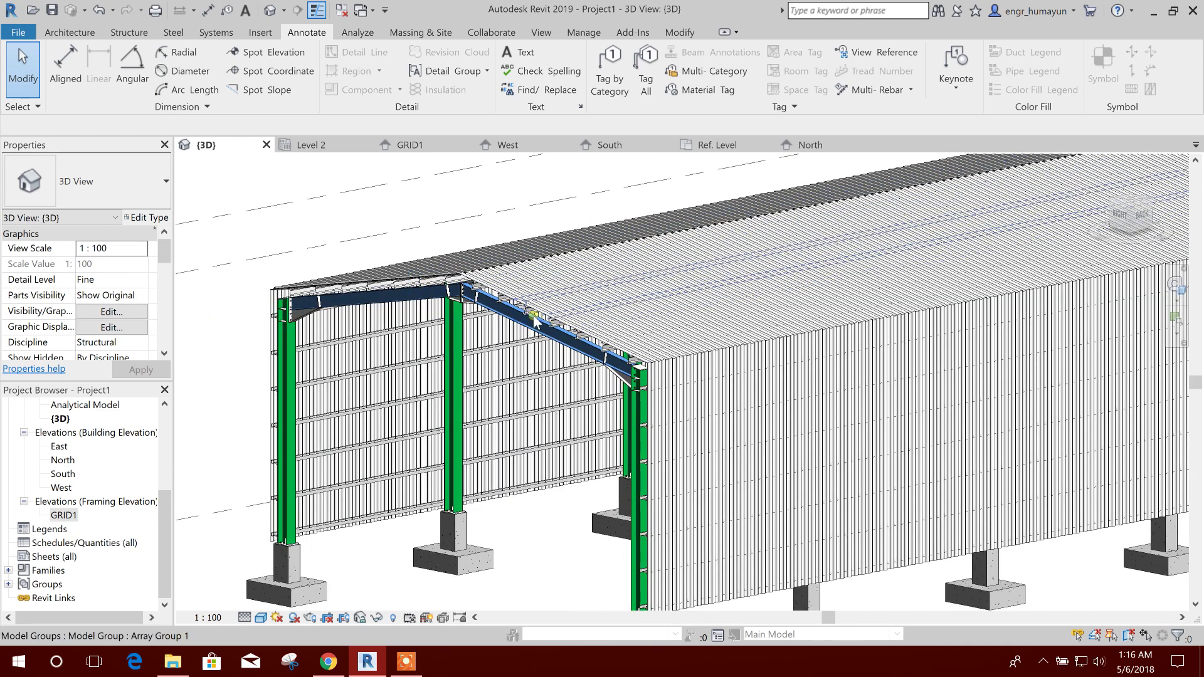
{"action": "scroll", "coordinate": [501, 325], "scroll_direction": "down", "scroll_amount": 4}
{"action": "scroll", "coordinate": [941, 321], "scroll_direction": "up", "scroll_amount": 2}
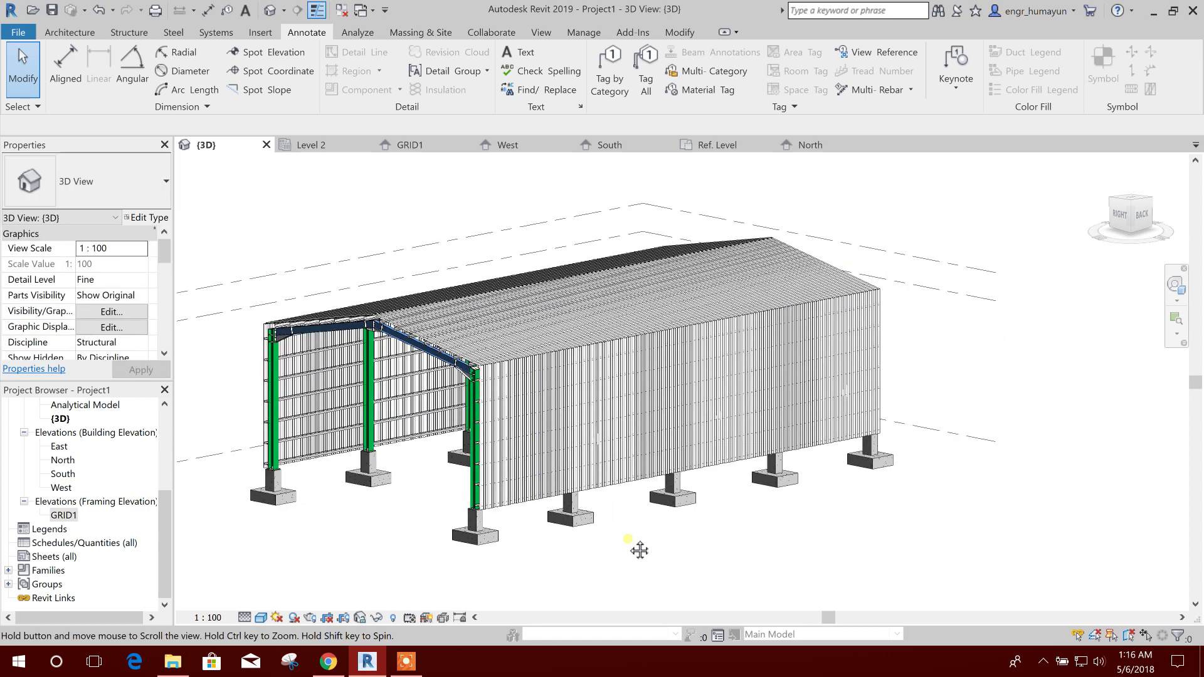
{"action": "middle_click_drag", "start_coordinate": [639, 550], "coordinate": [638, 469]}
{"action": "middle_click_drag", "start_coordinate": [465, 537], "coordinate": [525, 540]}
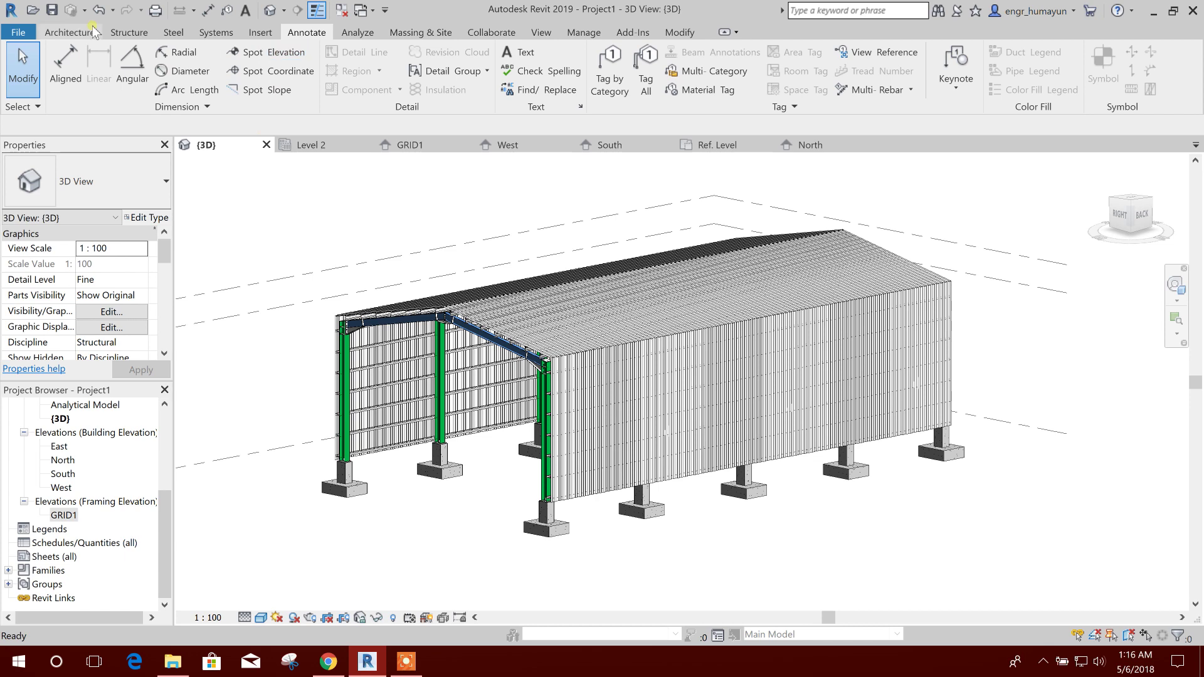
{"action": "left_click", "coordinate": [70, 32]}
- Open the ROOF SHEET mullion type's Material Browser and create a new material
{"action": "left_click", "coordinate": [465, 69]}
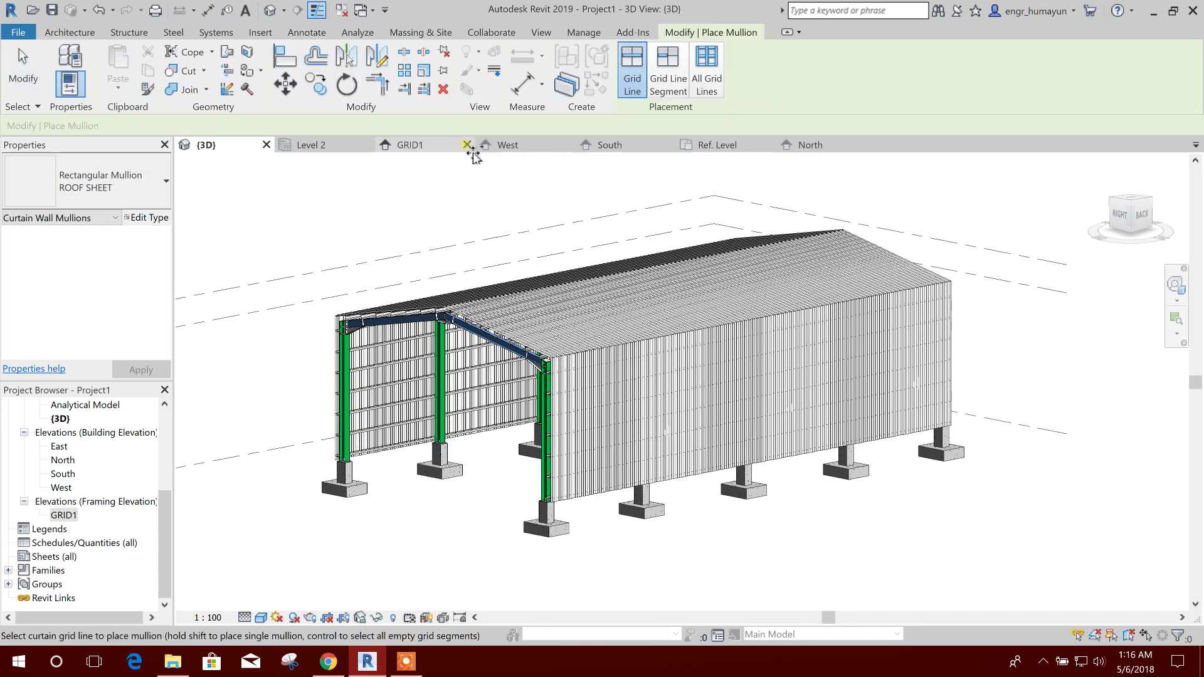
{"action": "left_click", "coordinate": [150, 218]}
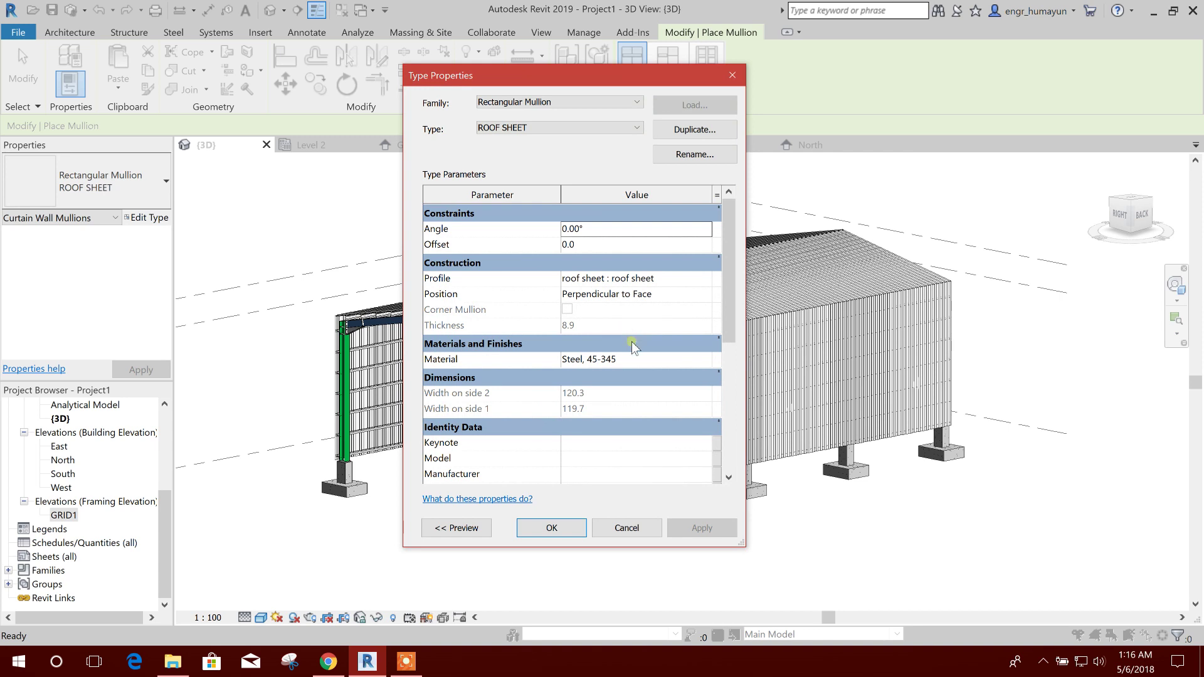
{"action": "left_click", "coordinate": [707, 358]}
{"action": "scroll", "coordinate": [510, 420], "scroll_direction": "down", "scroll_amount": 1}
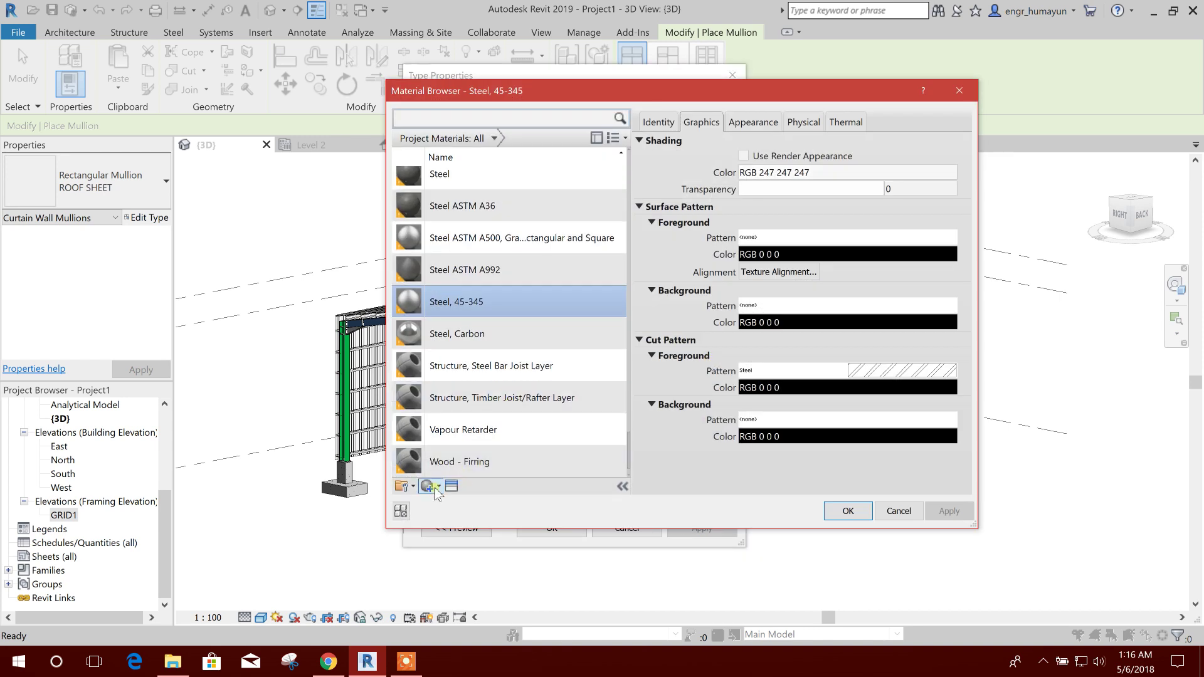
{"action": "left_click", "coordinate": [438, 488]}
{"action": "left_click", "coordinate": [460, 503]}
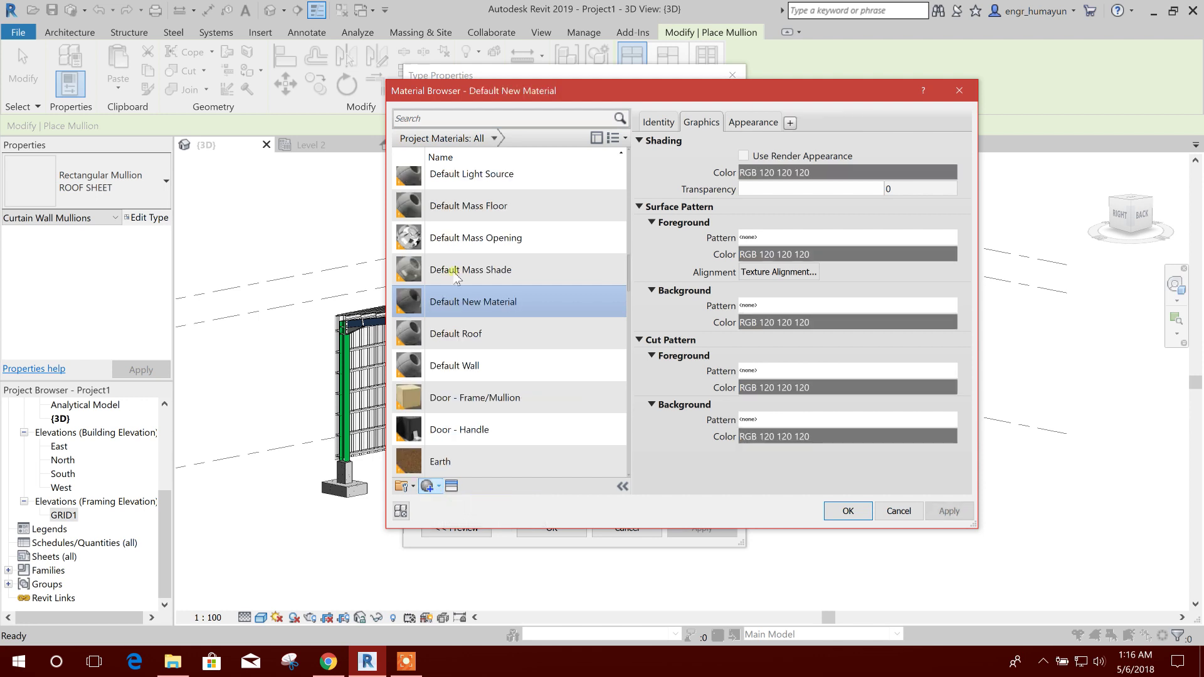
- Rename the new material to SHEETING and open its appearance Asset Browser
{"action": "right_click", "coordinate": [523, 309]}
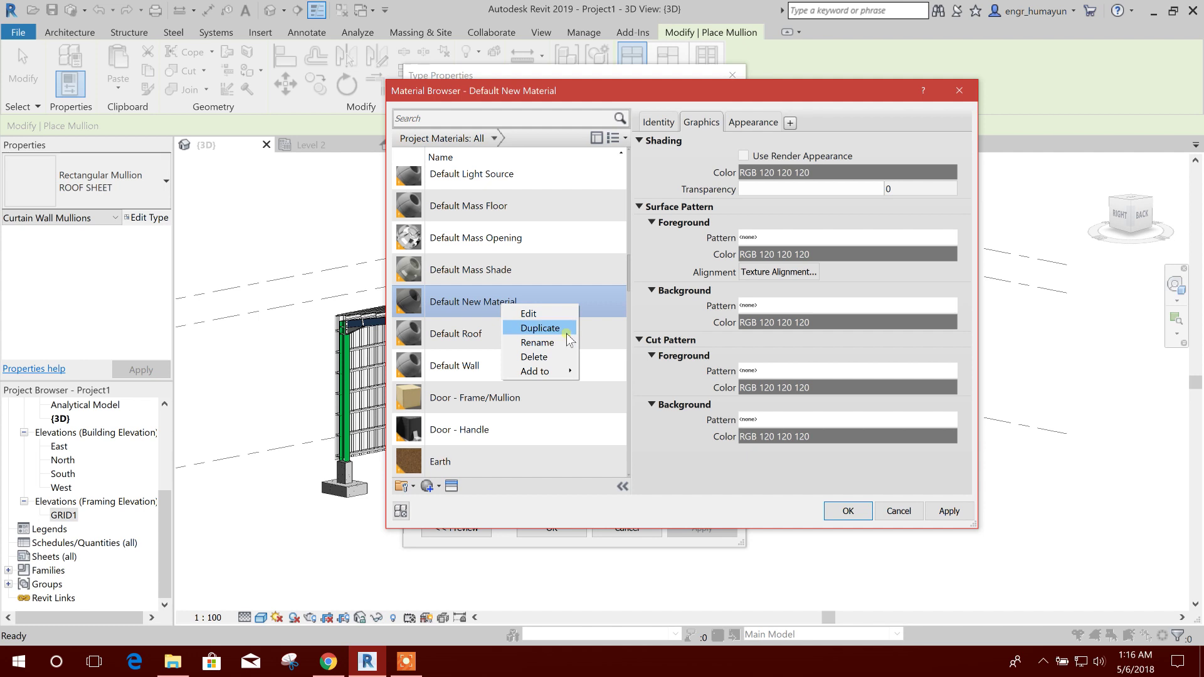
{"action": "left_click", "coordinate": [572, 345]}
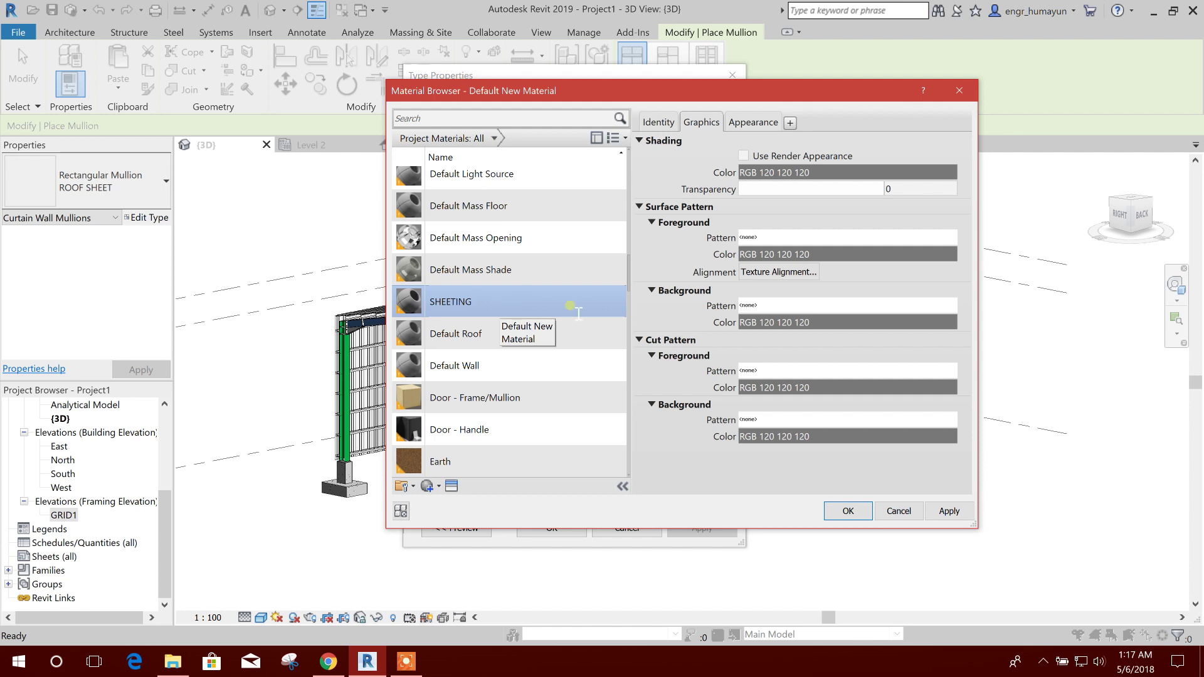
{"action": "type", "text": "SHEETING"}
{"action": "left_click", "coordinate": [587, 336]}
{"action": "scroll", "coordinate": [501, 395], "scroll_direction": "down", "scroll_amount": 2}
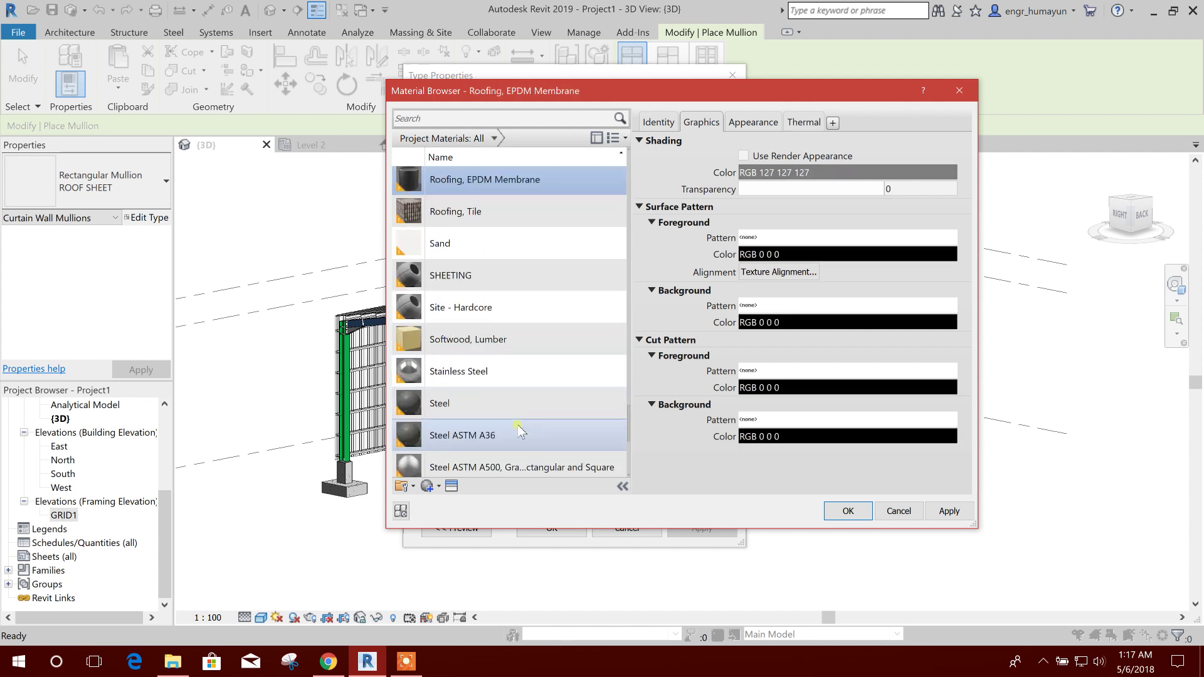
{"action": "left_click", "coordinate": [497, 275]}
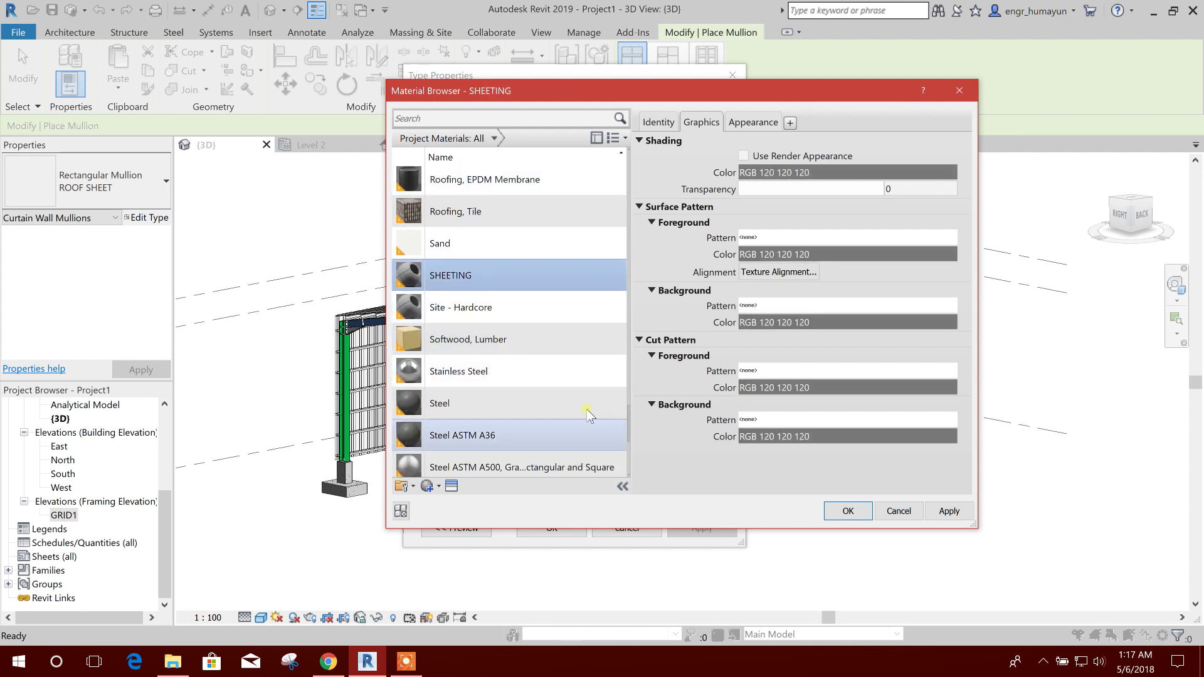
{"action": "scroll", "coordinate": [496, 439], "scroll_direction": "down", "scroll_amount": 1}
{"action": "left_click", "coordinate": [453, 488]}
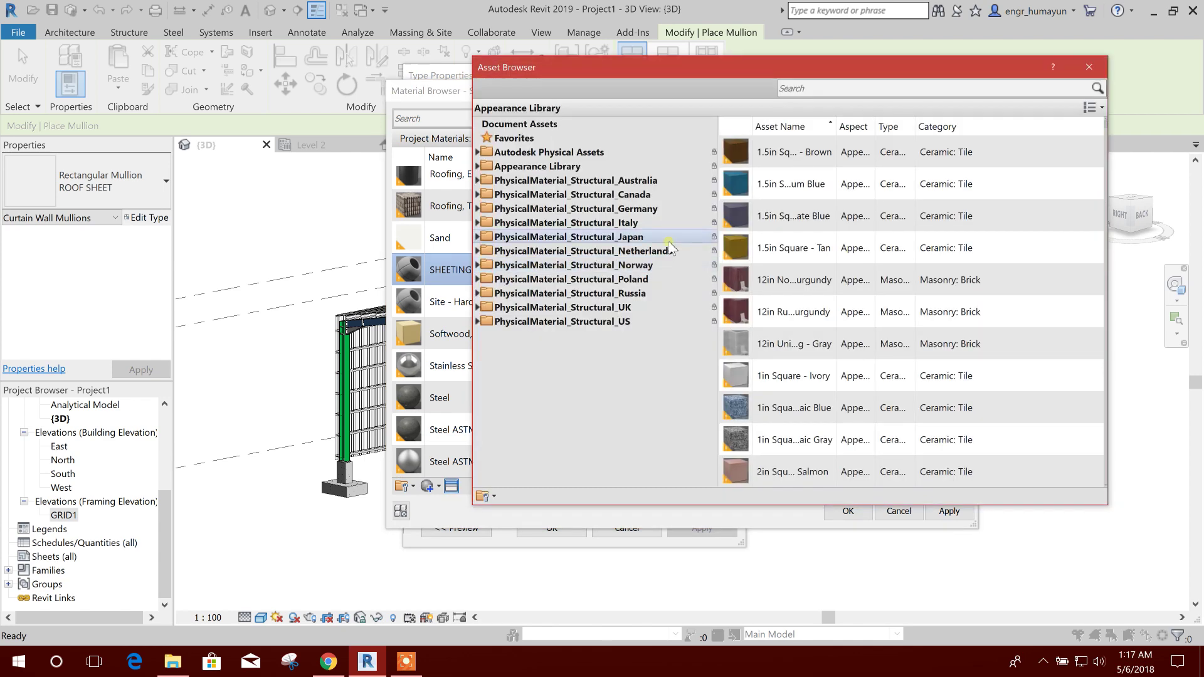
- Search appearances for 'BLUE STE', browse Metallic Paint and Wall Paint results, then close the library
{"action": "scroll", "coordinate": [828, 276], "scroll_direction": "down", "scroll_amount": 10}
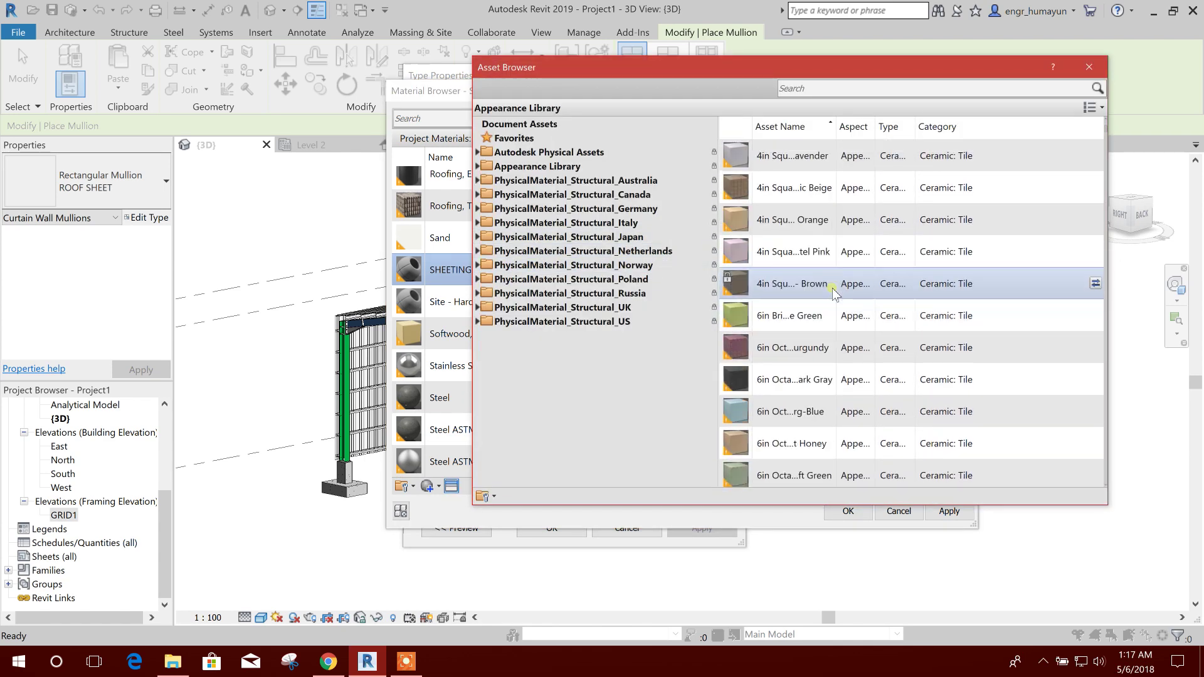
{"action": "left_click", "coordinate": [817, 94]}
{"action": "type", "text": "BLUE STEEL"}
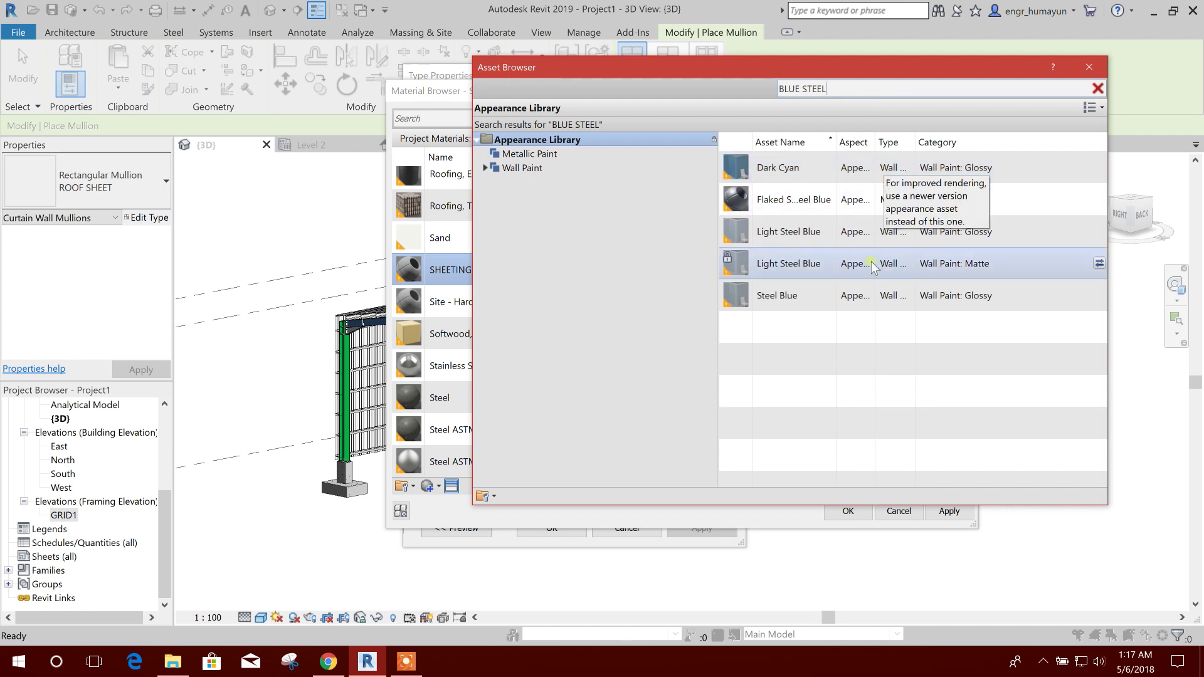
{"action": "left_click", "coordinate": [527, 154]}
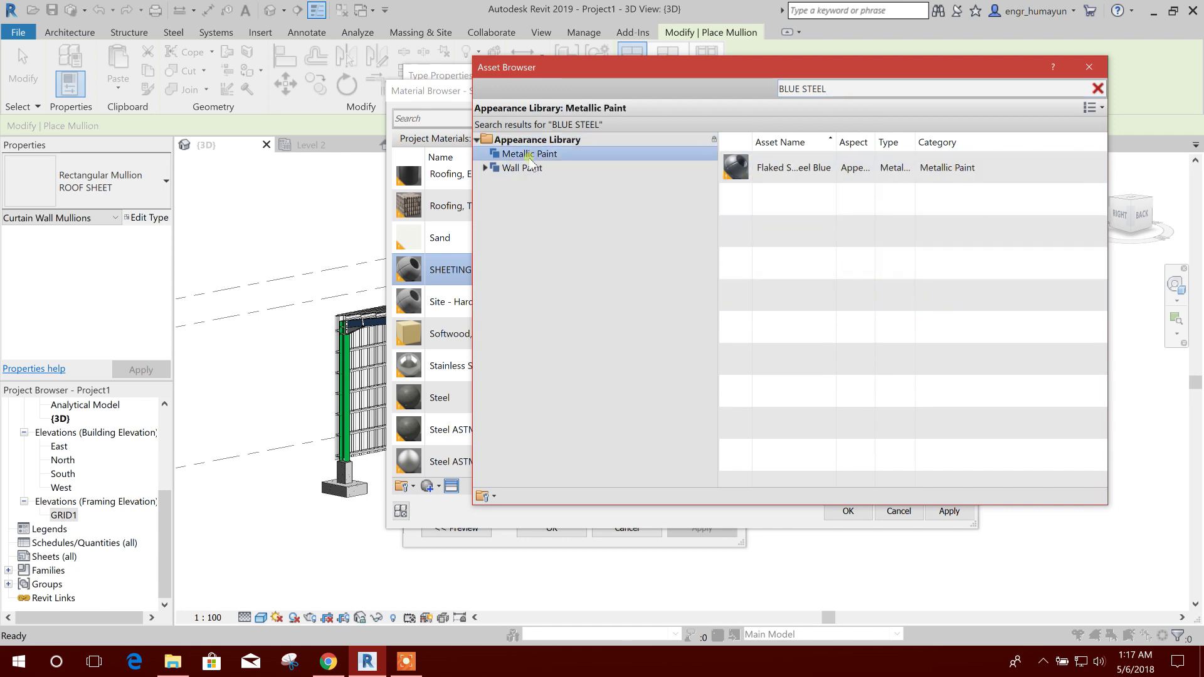
{"action": "left_click", "coordinate": [513, 170]}
{"action": "left_click", "coordinate": [477, 139]}
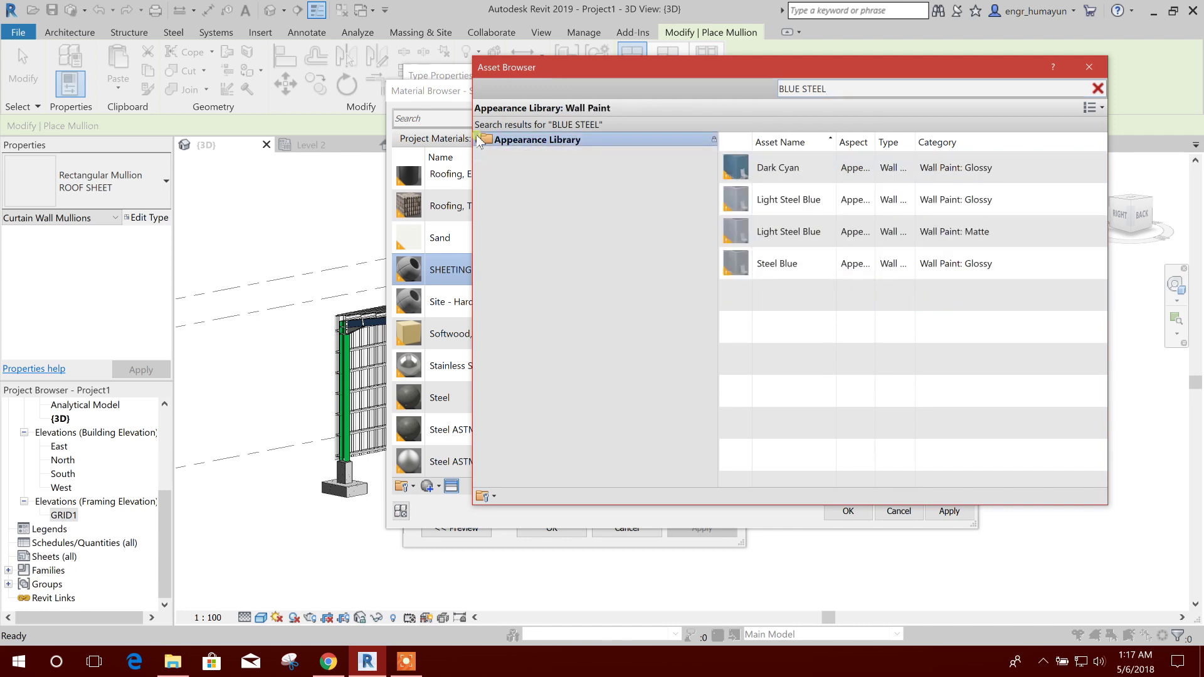
{"action": "left_click", "coordinate": [1090, 69]}
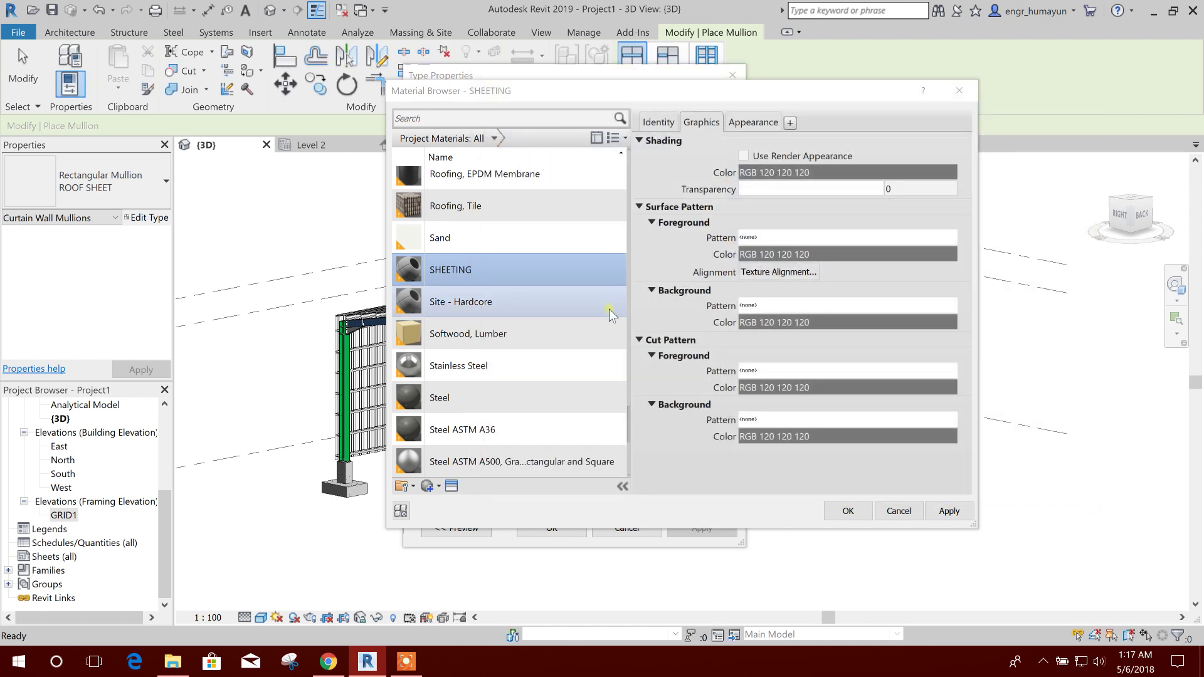
{"action": "scroll", "coordinate": [584, 320], "scroll_direction": "up", "scroll_amount": 10}
- Assign Blue Steel to the ROOF SHEET mullion type and confirm both dialogs
{"action": "scroll", "coordinate": [584, 325], "scroll_direction": "up", "scroll_amount": 10}
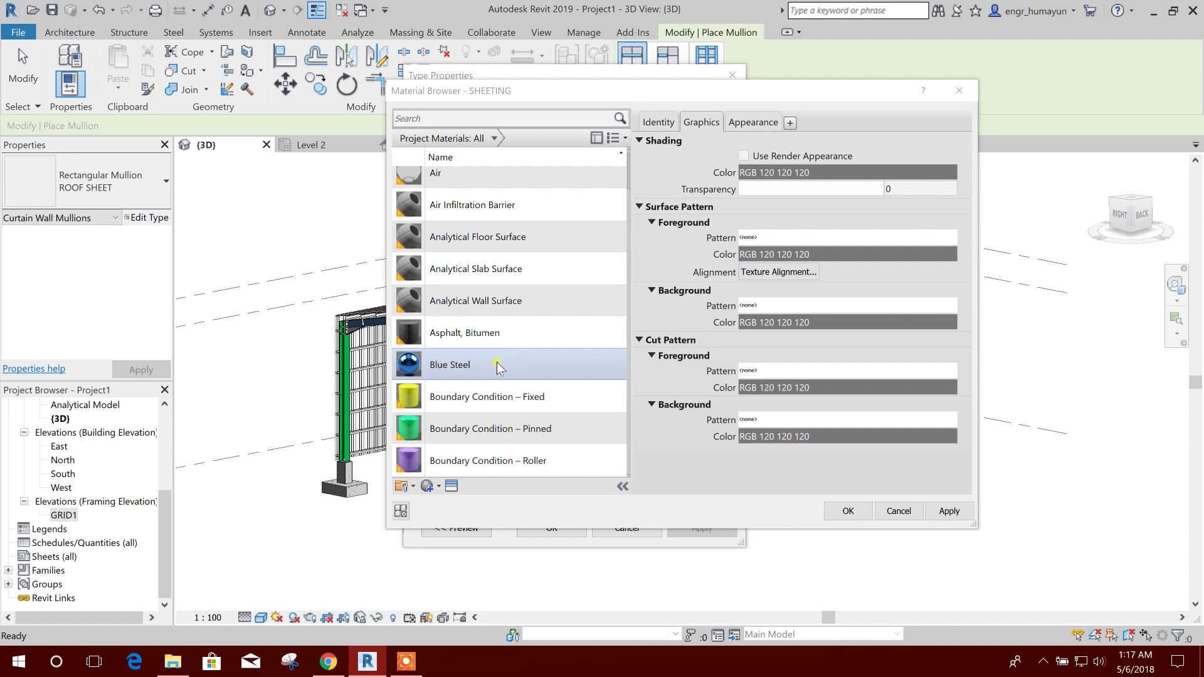
{"action": "left_click", "coordinate": [497, 366]}
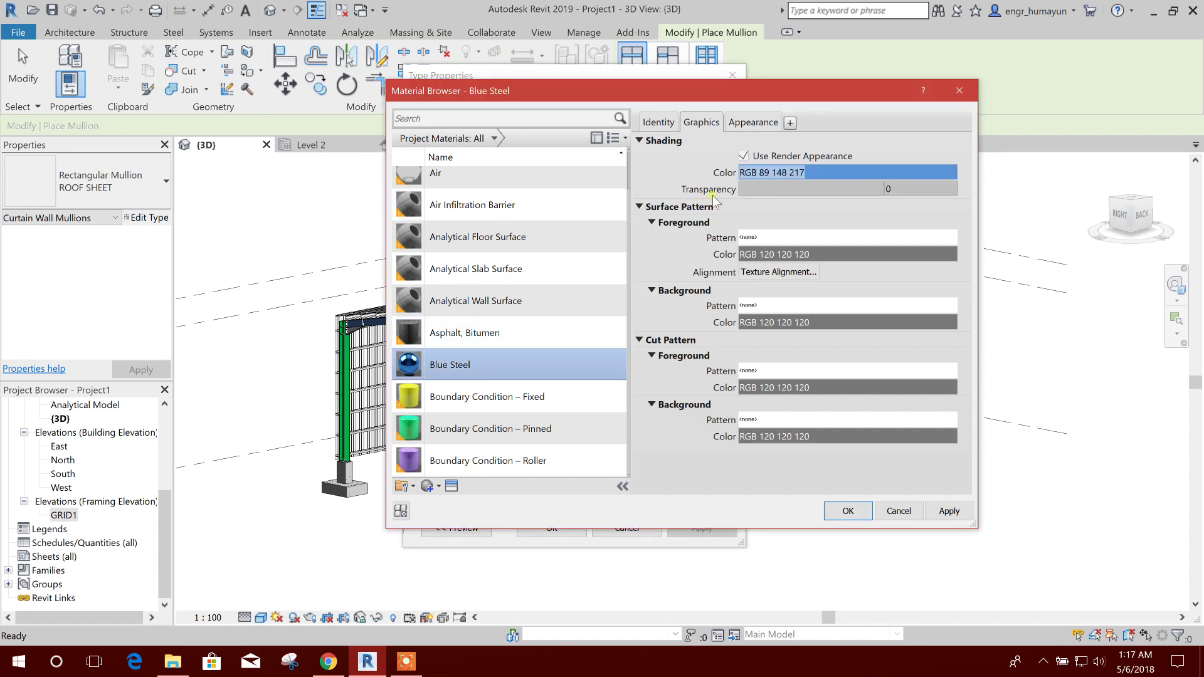
{"action": "left_click", "coordinate": [857, 510]}
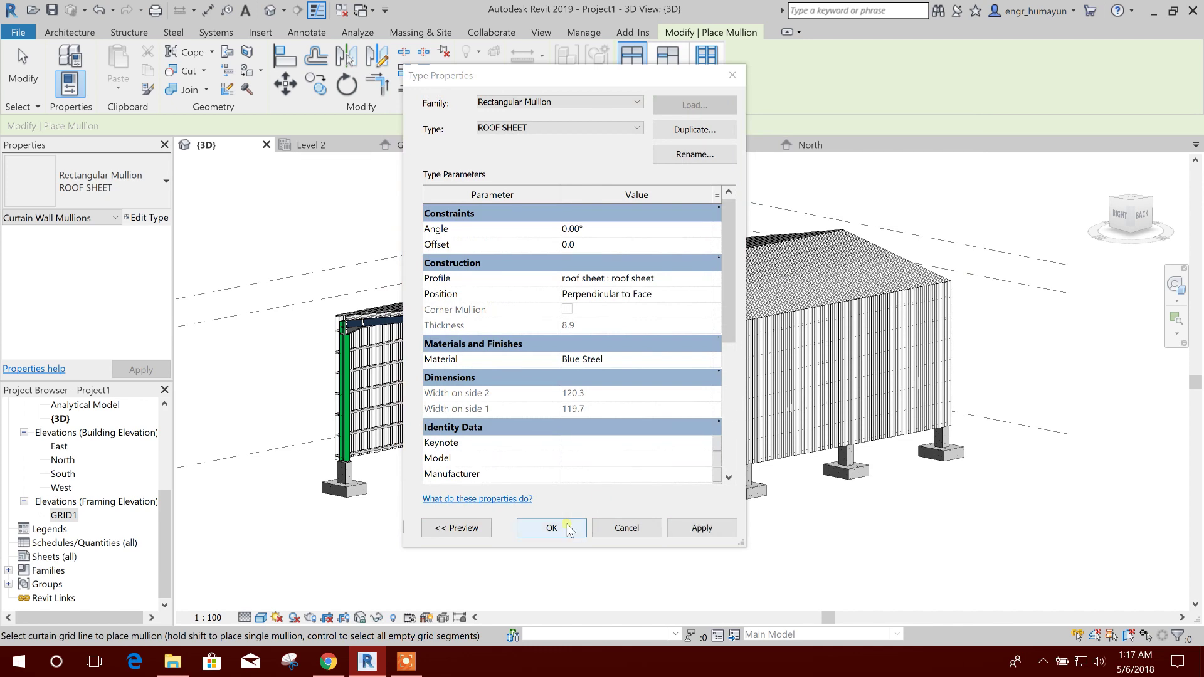
{"action": "left_click", "coordinate": [551, 528]}
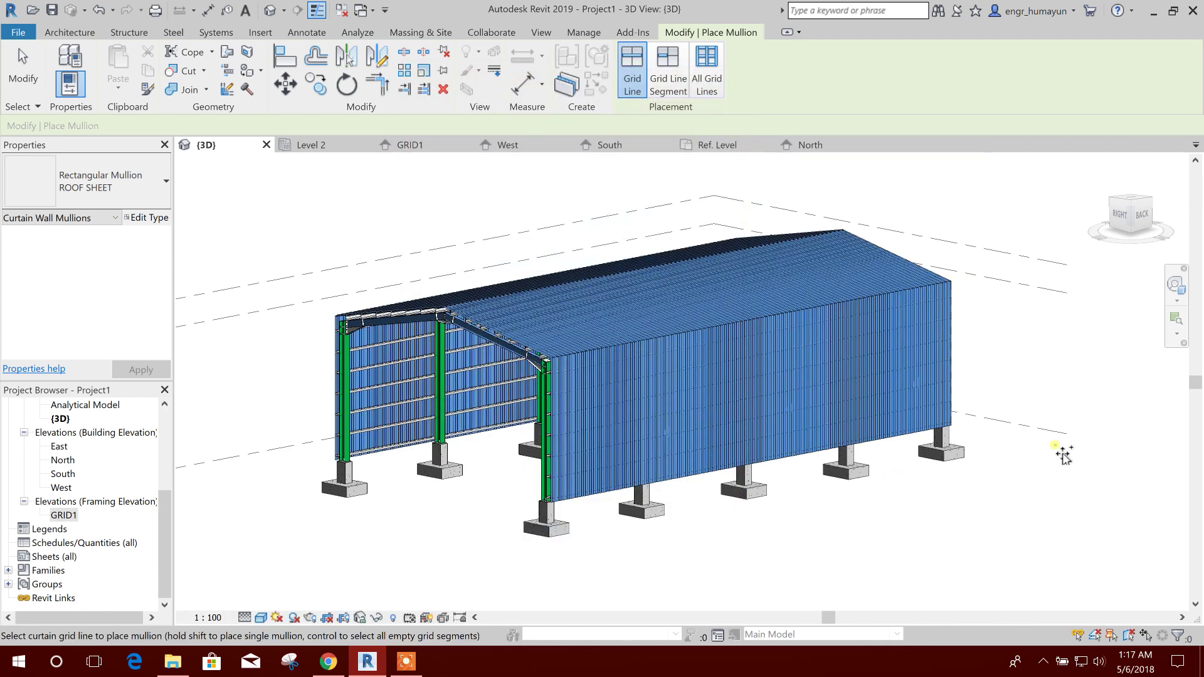
{"action": "key", "text": "Escape"}
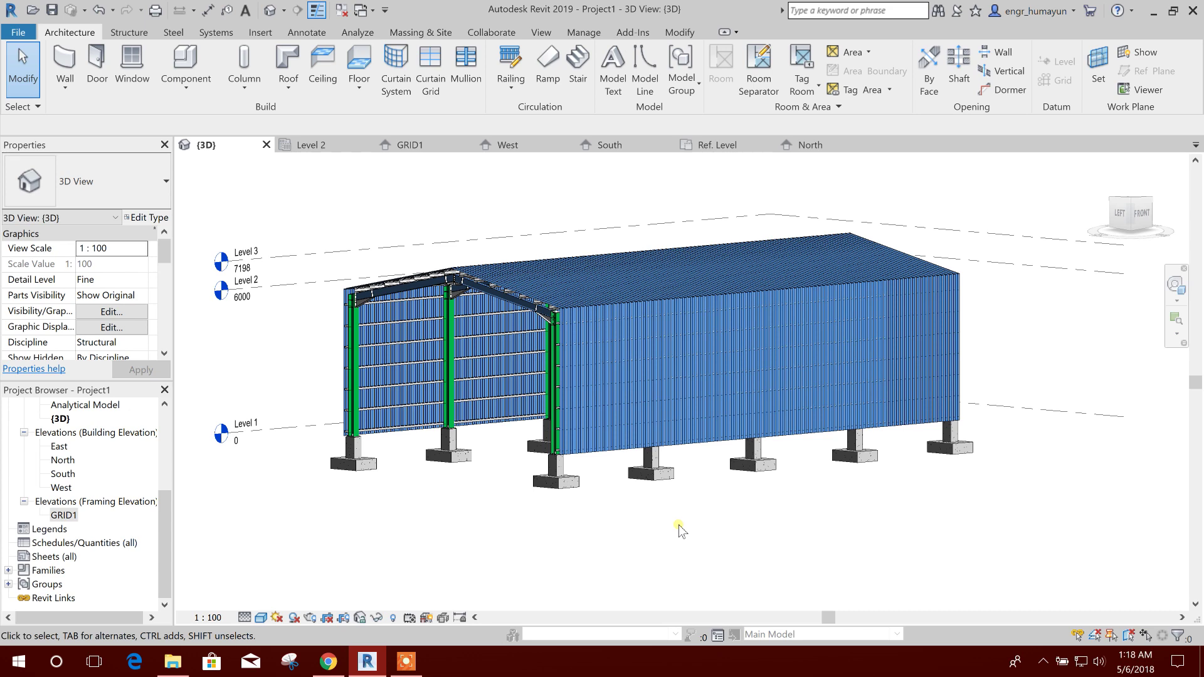
- Pan the view to review the finished blue-sheeted shed
{"action": "middle_click_drag", "start_coordinate": [678, 525], "coordinate": [701, 536]}
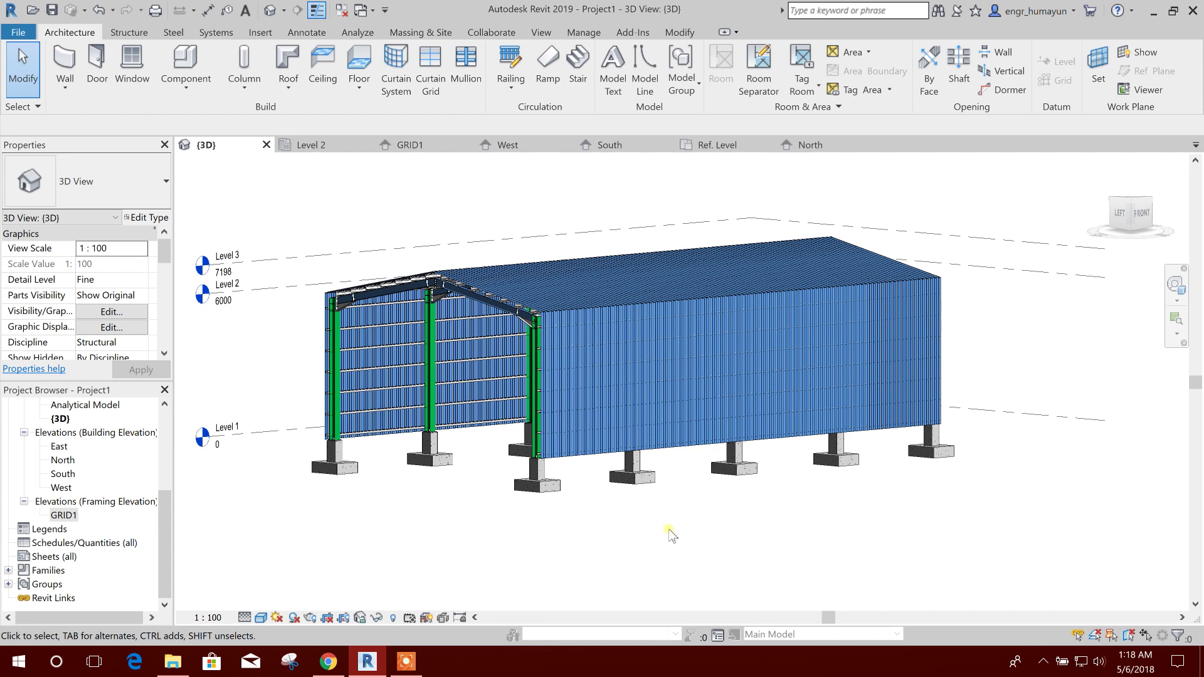
{"action": "middle_click_drag", "start_coordinate": [632, 556], "coordinate": [648, 540]}
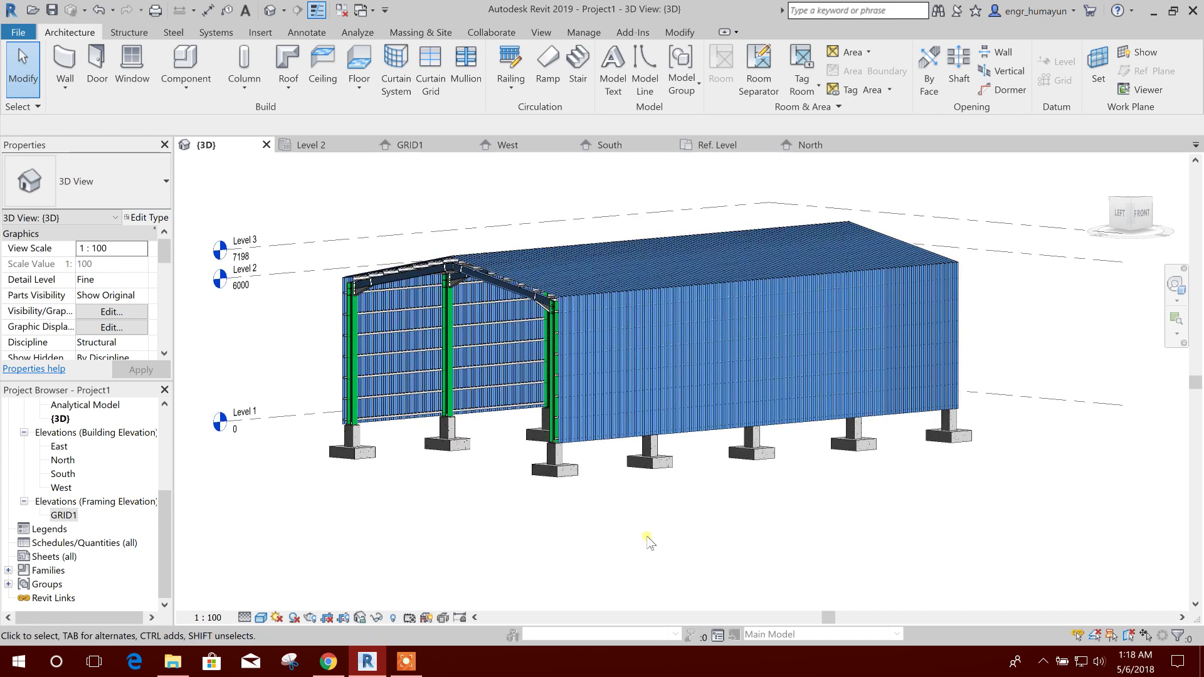